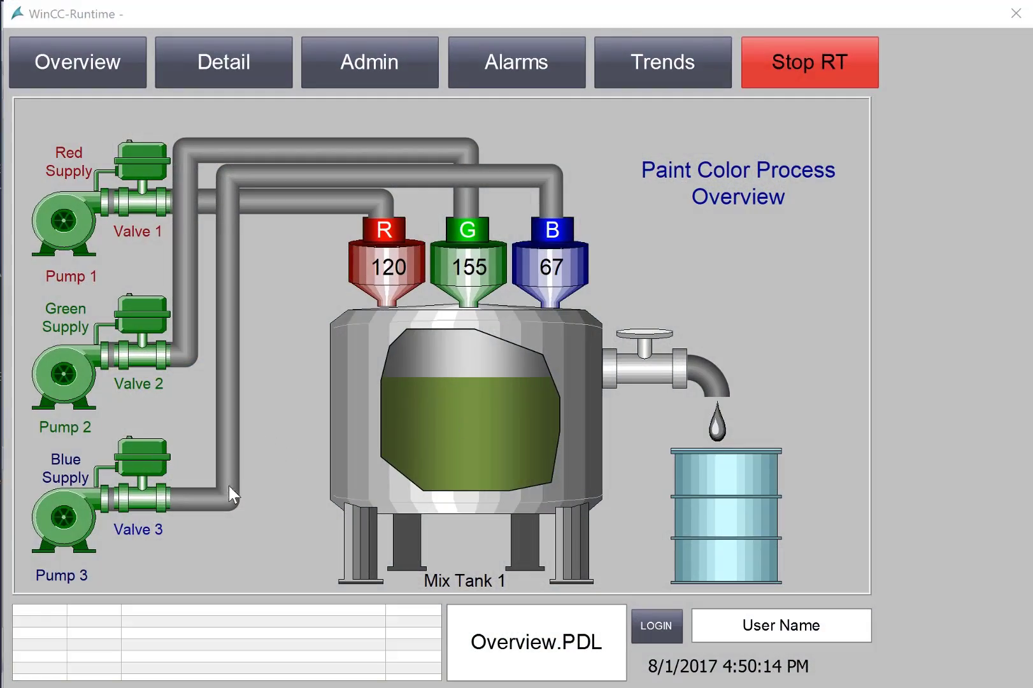
Raise Red Valve and Red Pump failure alarms with TEST, then reset both with RESET
click(136, 164)
click(292, 215)
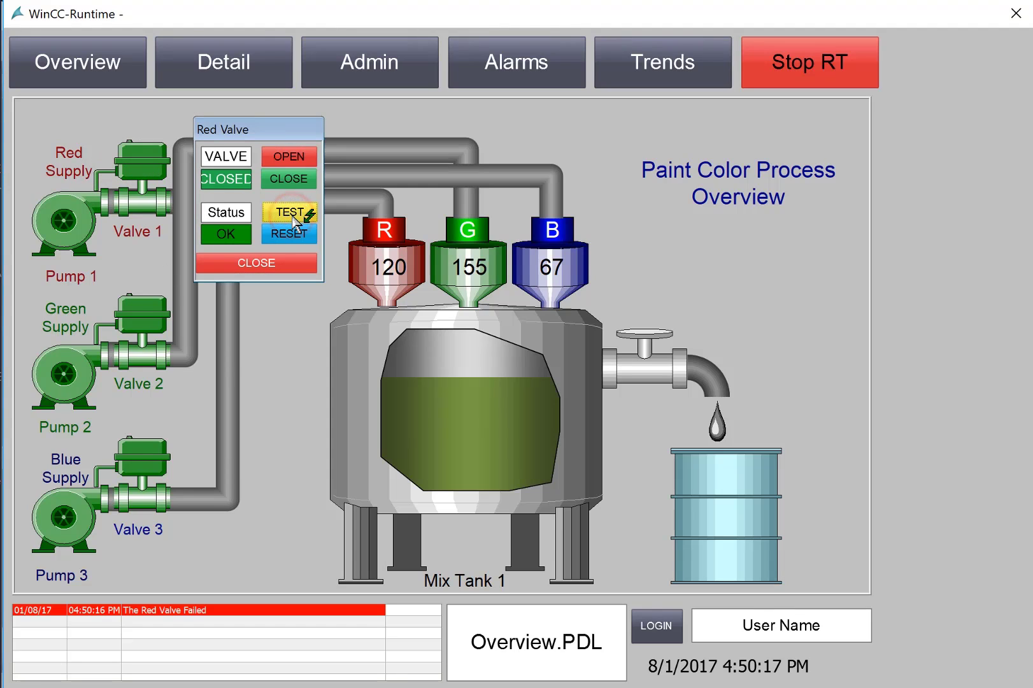
click(48, 223)
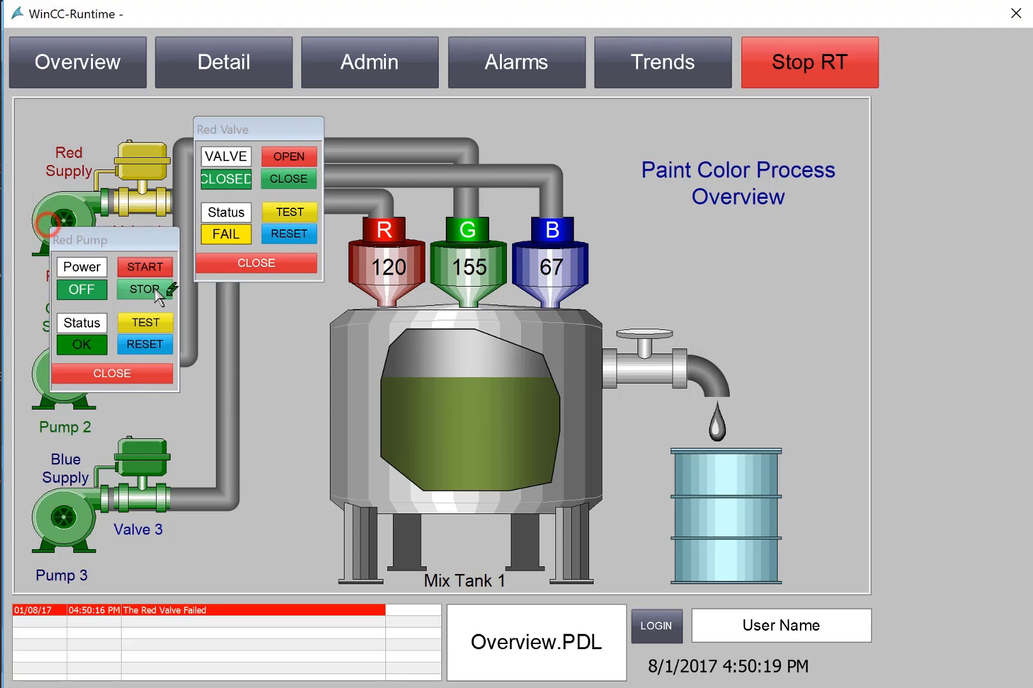
click(145, 321)
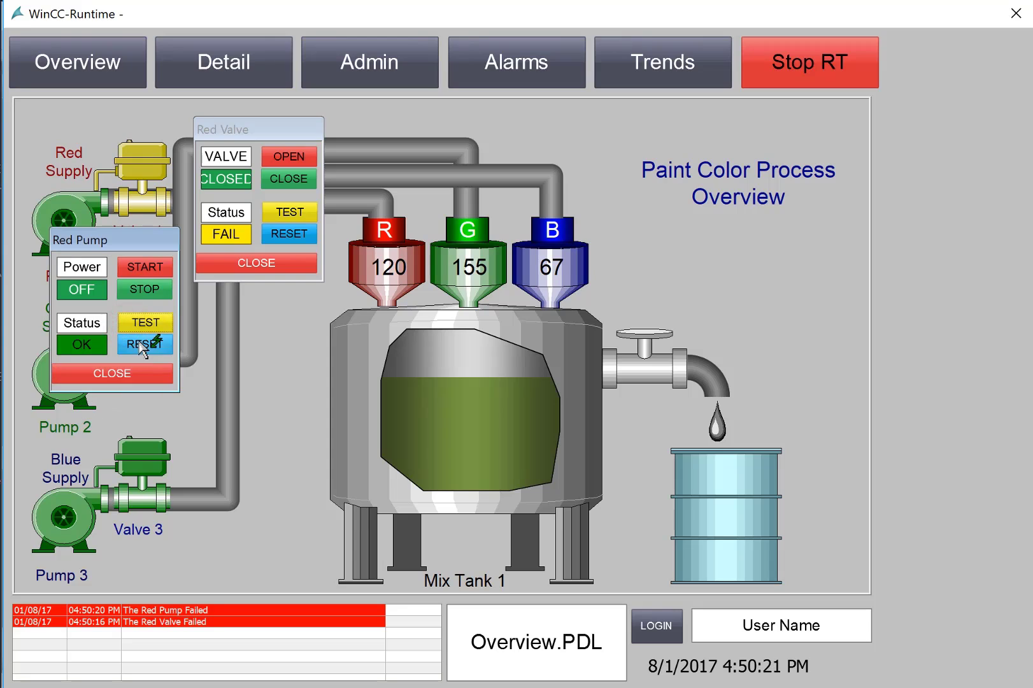
click(142, 344)
click(288, 236)
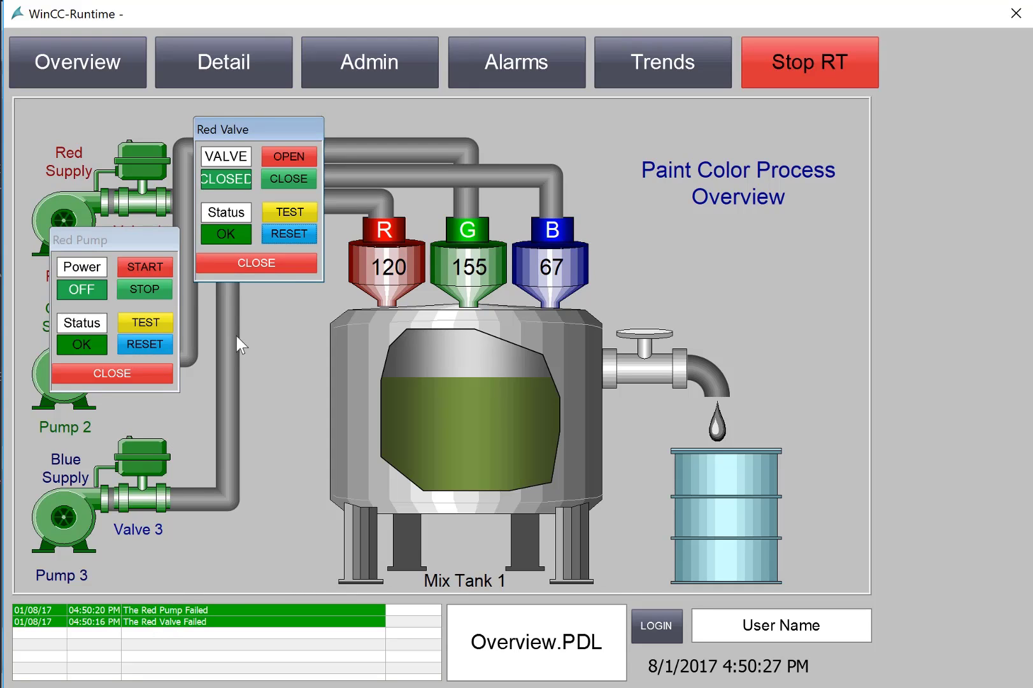
Acknowledge the Red Pump and Red Valve alarms, then exit Runtime and choose Alarm Logging
click(241, 263)
click(535, 64)
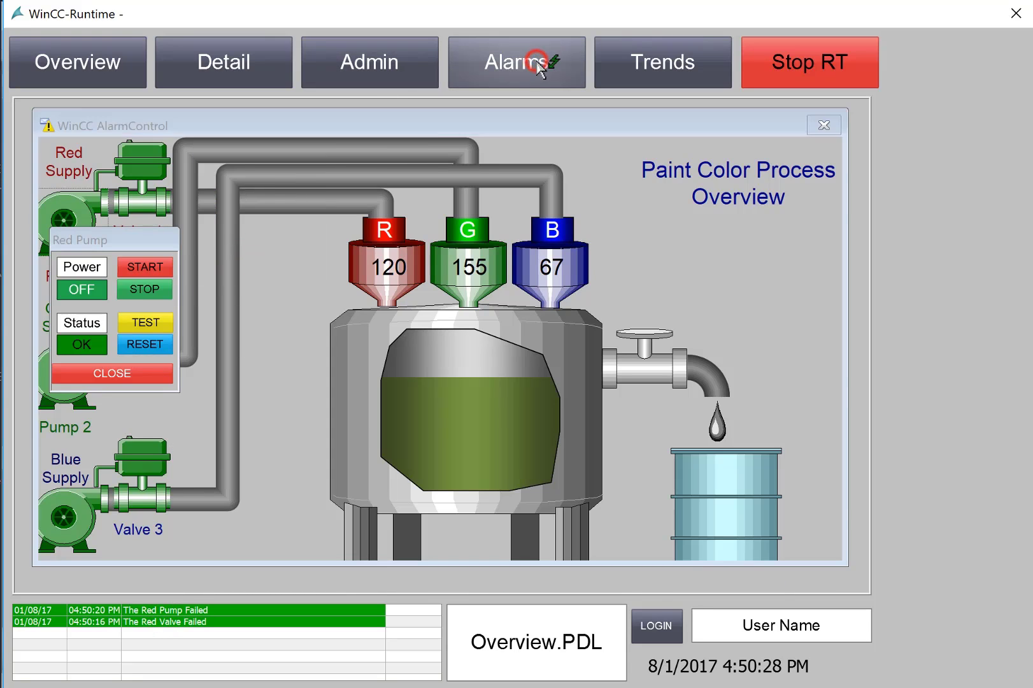
click(255, 173)
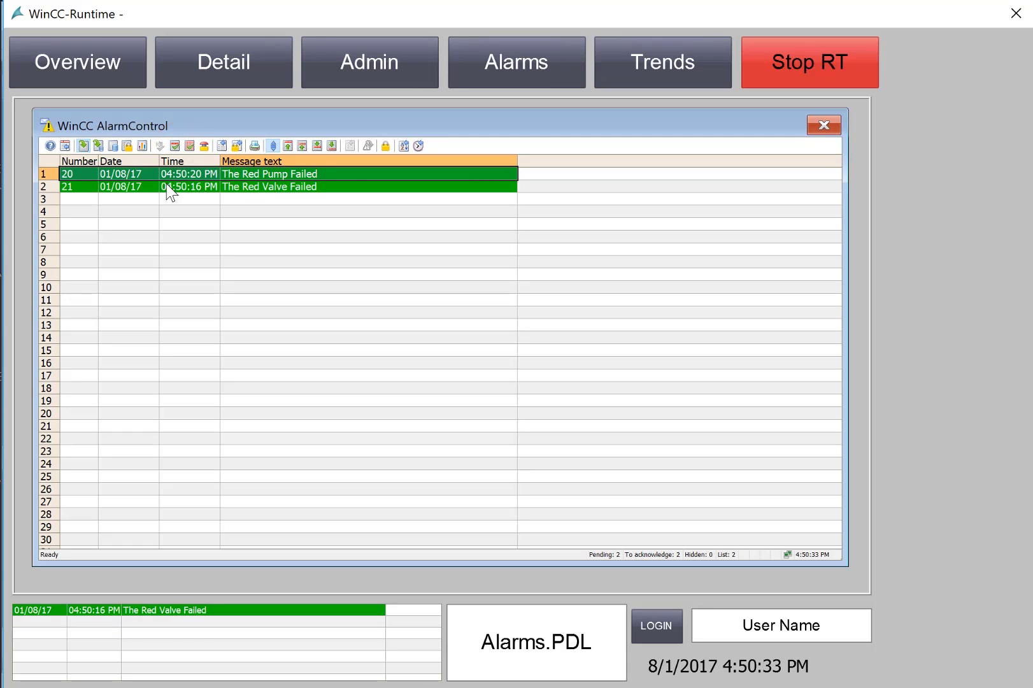
click(150, 173)
click(175, 148)
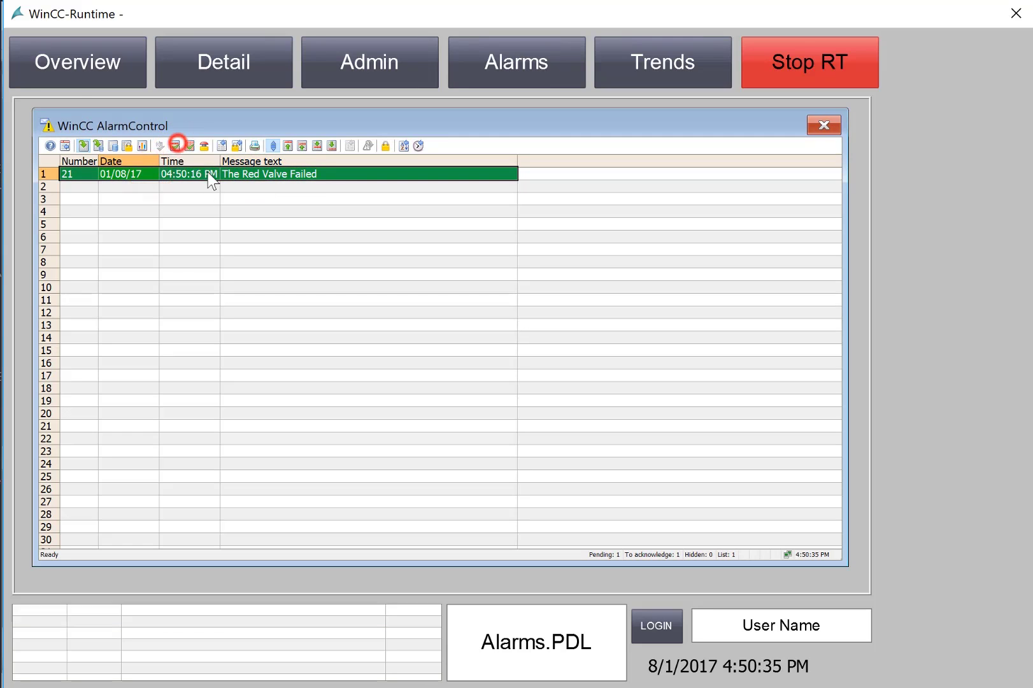
click(115, 147)
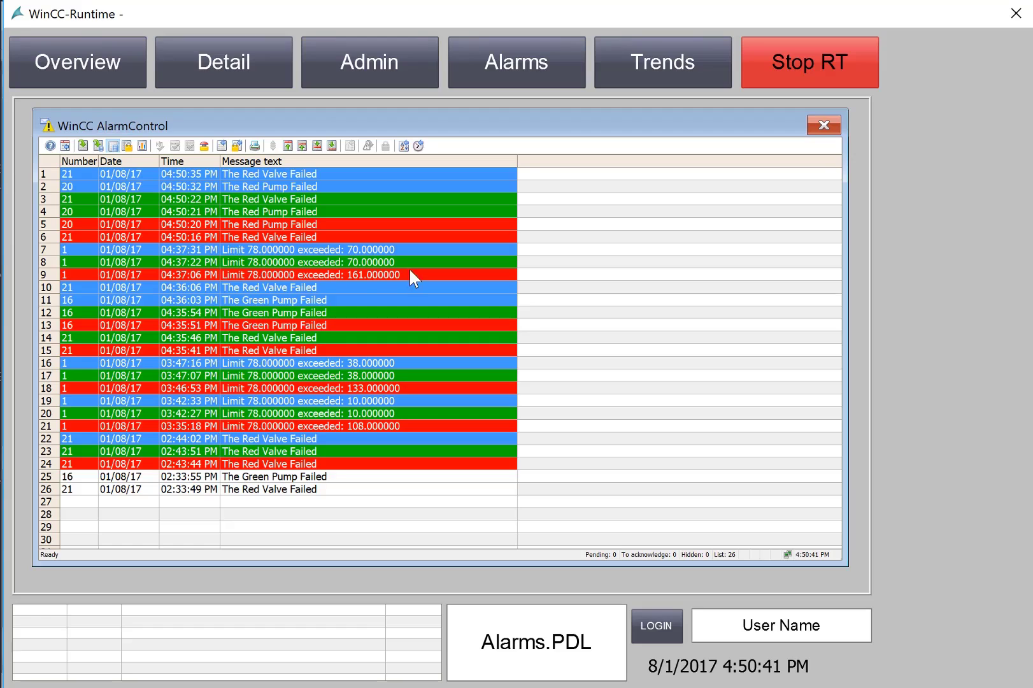
click(1015, 13)
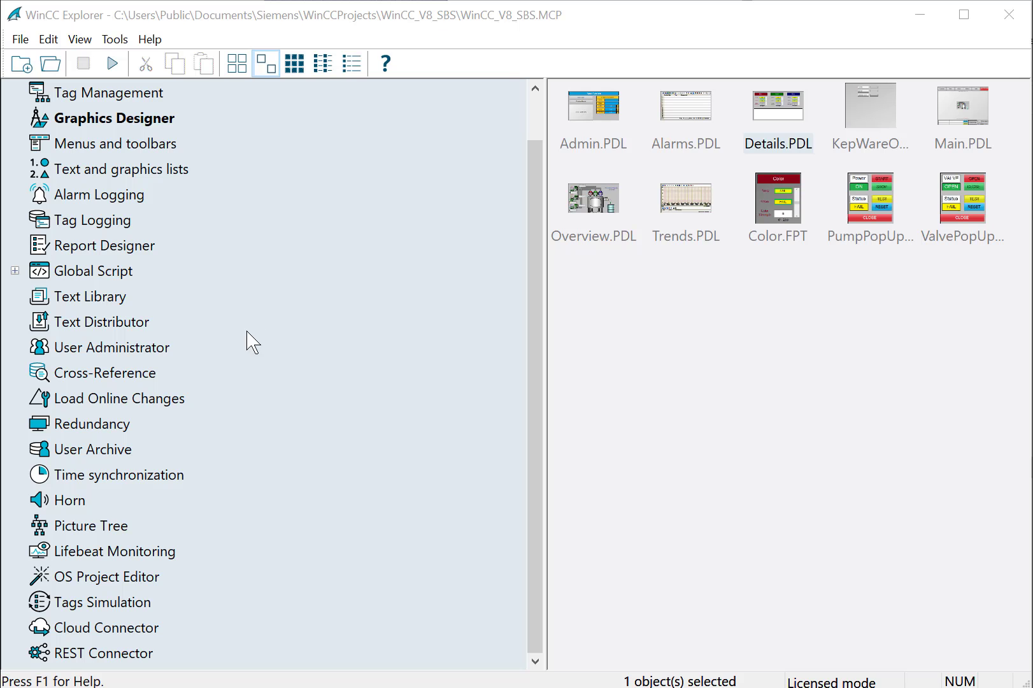
click(95, 196)
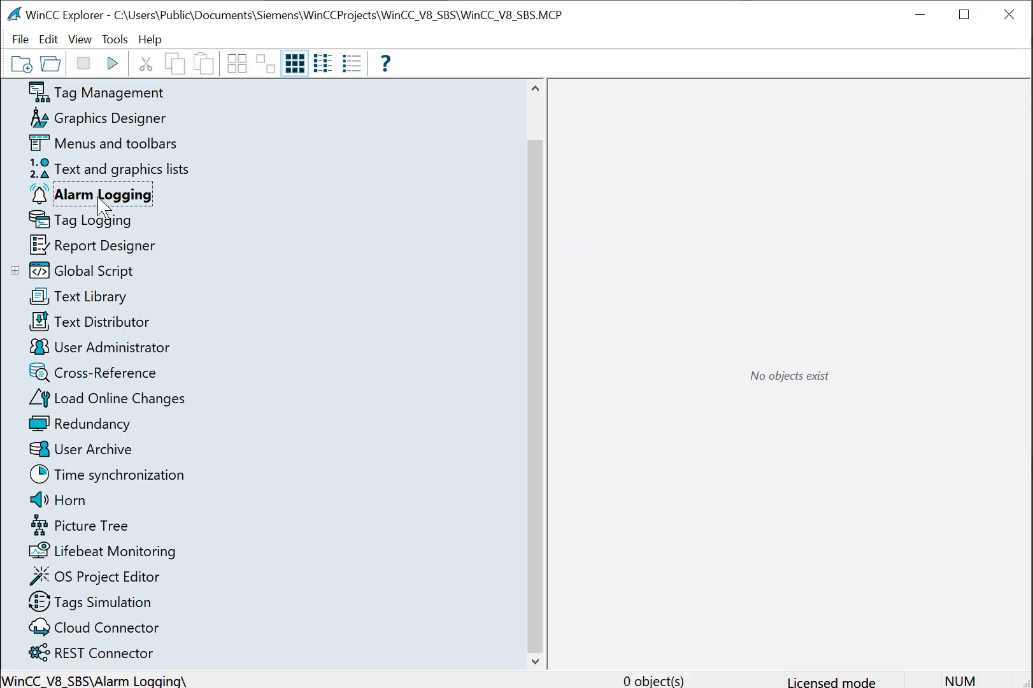
In Alarm Logging, create a new message class named 'Color System' under Messages
double_click(97, 198)
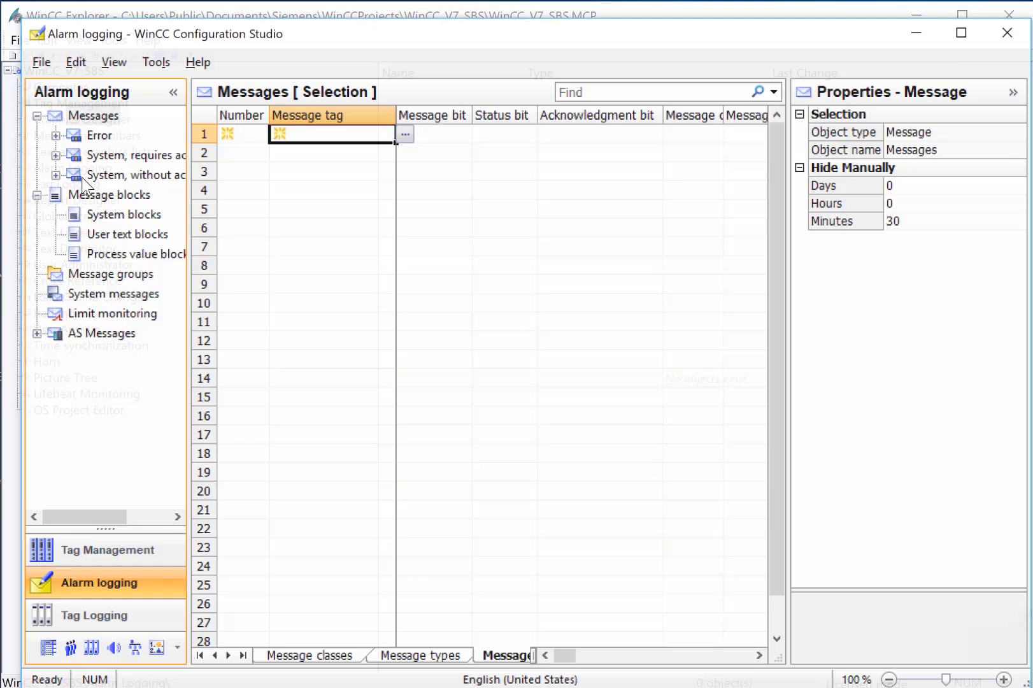
click(59, 102)
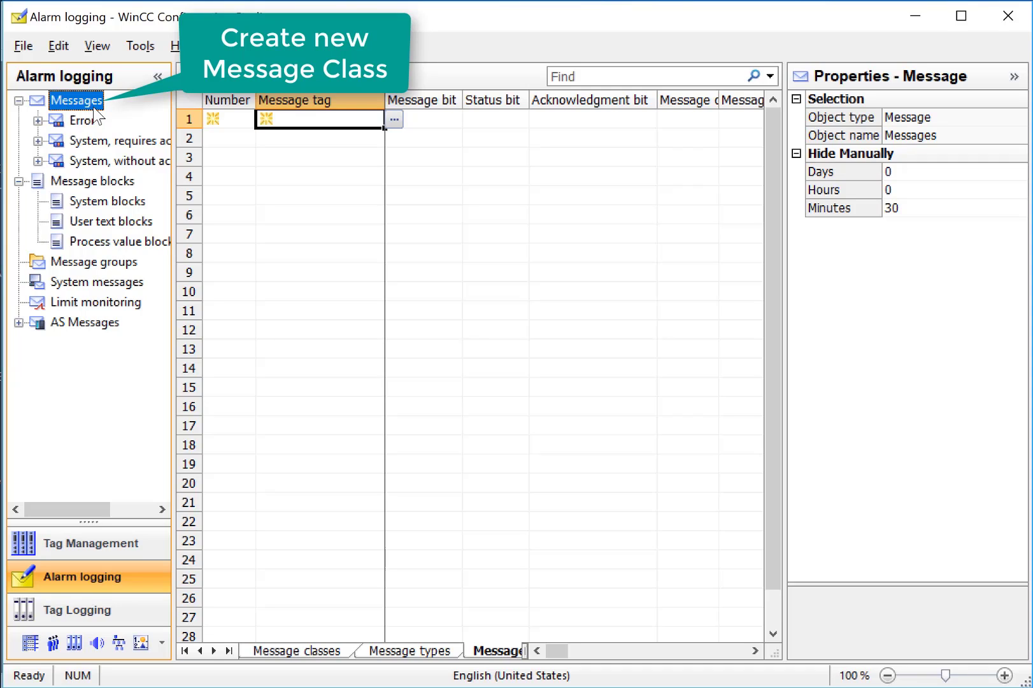
right_click(95, 111)
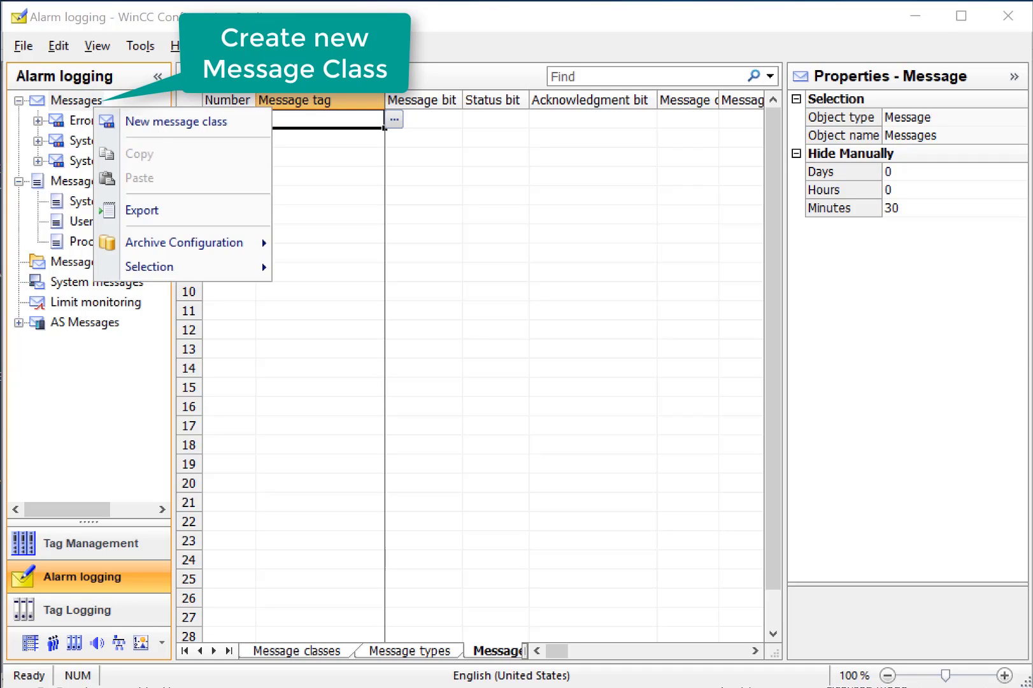
click(152, 130)
text(Color Sy)
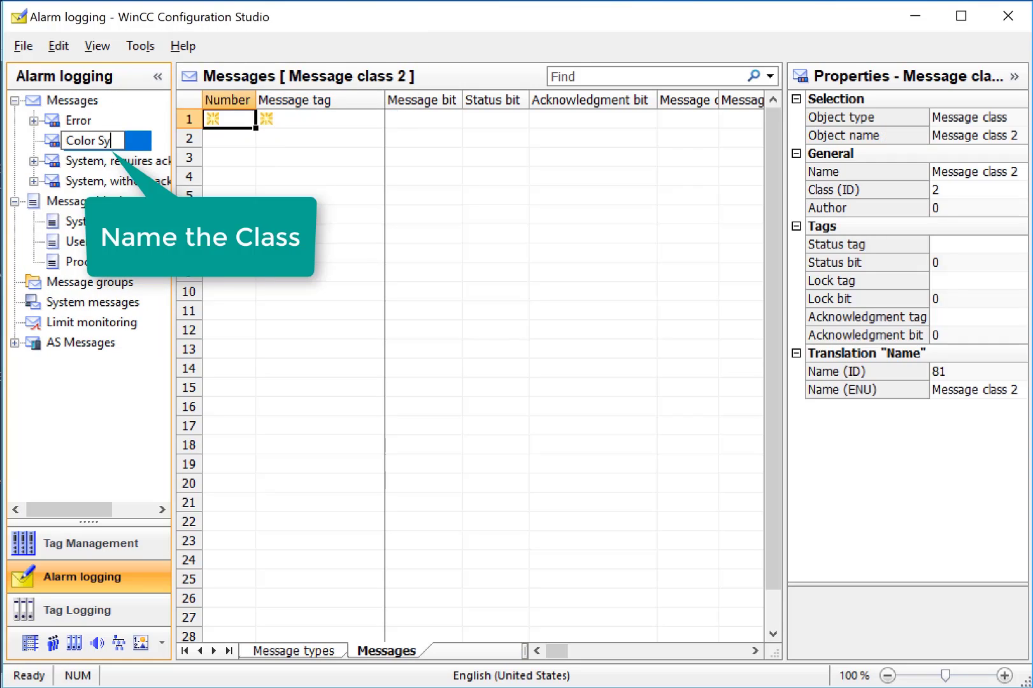
text(stem)
key(Return)
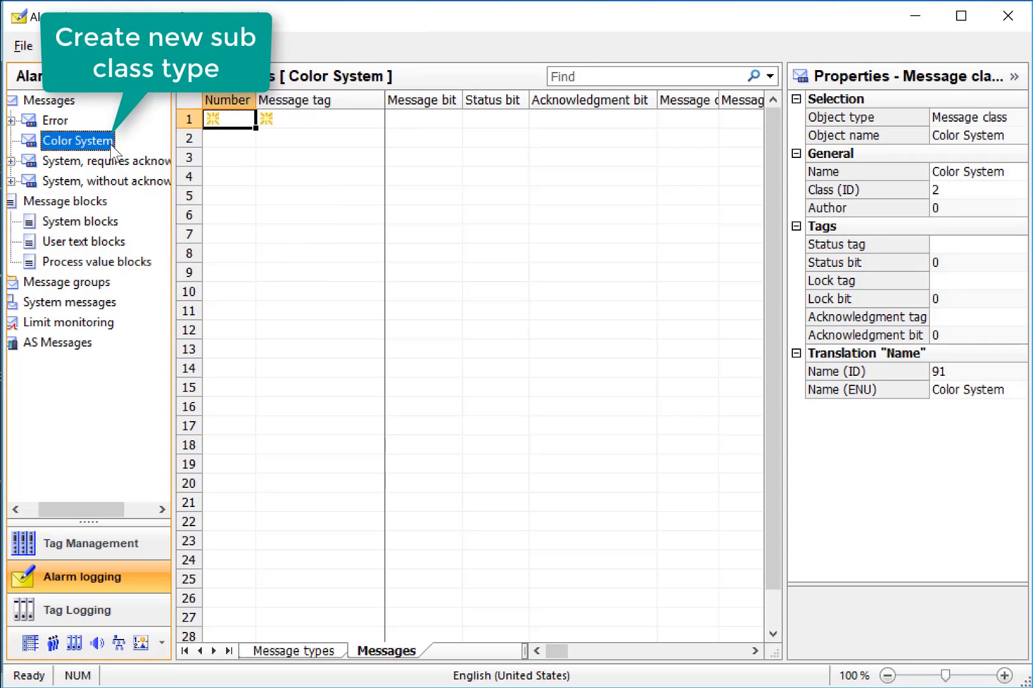
Add a message type named 'Alarms' to the Color System class
right_click(113, 149)
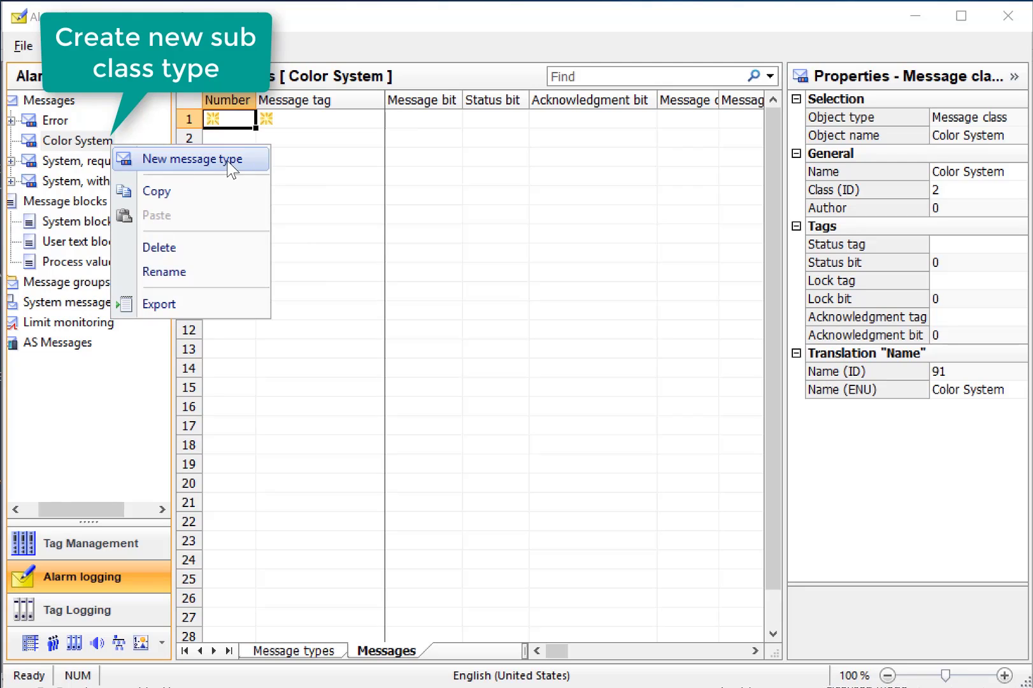
click(228, 159)
text(Alarm)
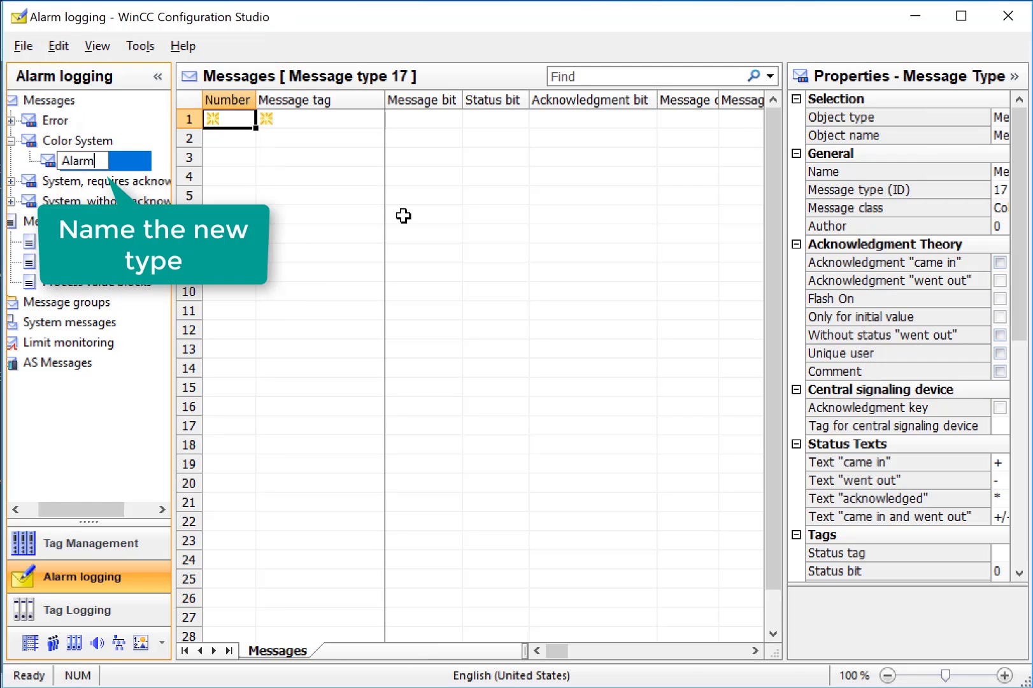
text(s)
click(65, 221)
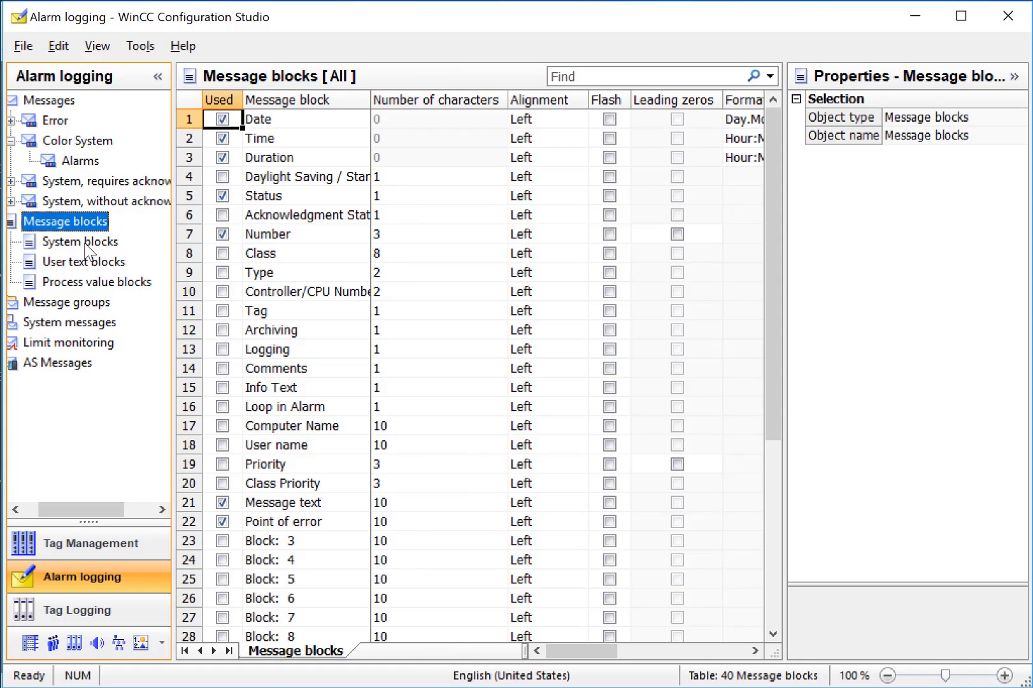
Set the Message text user text block's number of characters to 60, then view the Alarms type
click(82, 242)
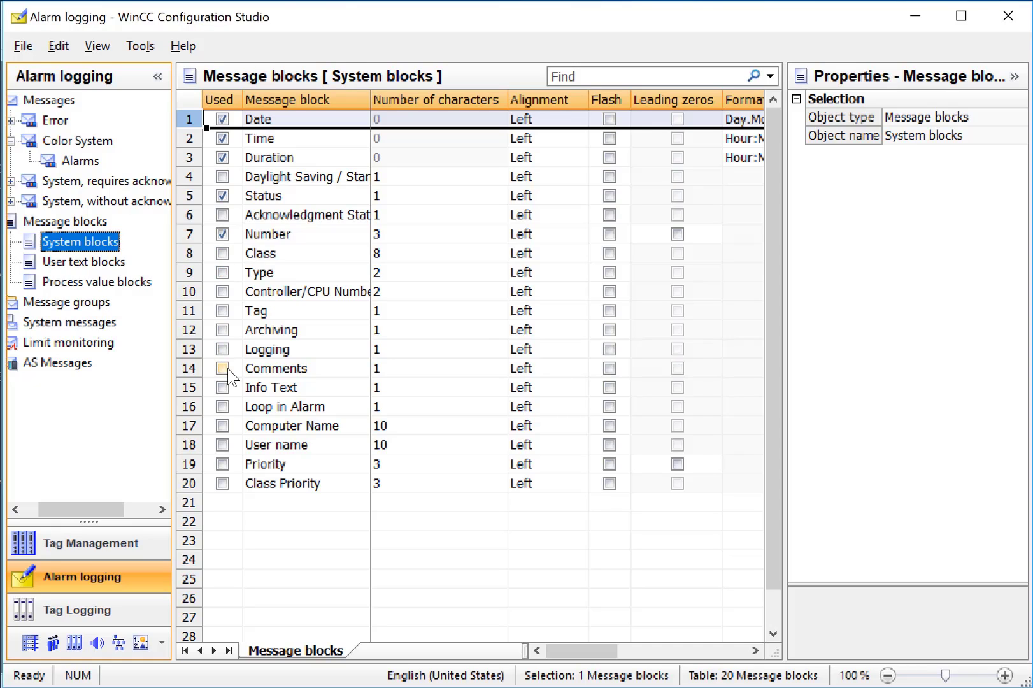
click(58, 265)
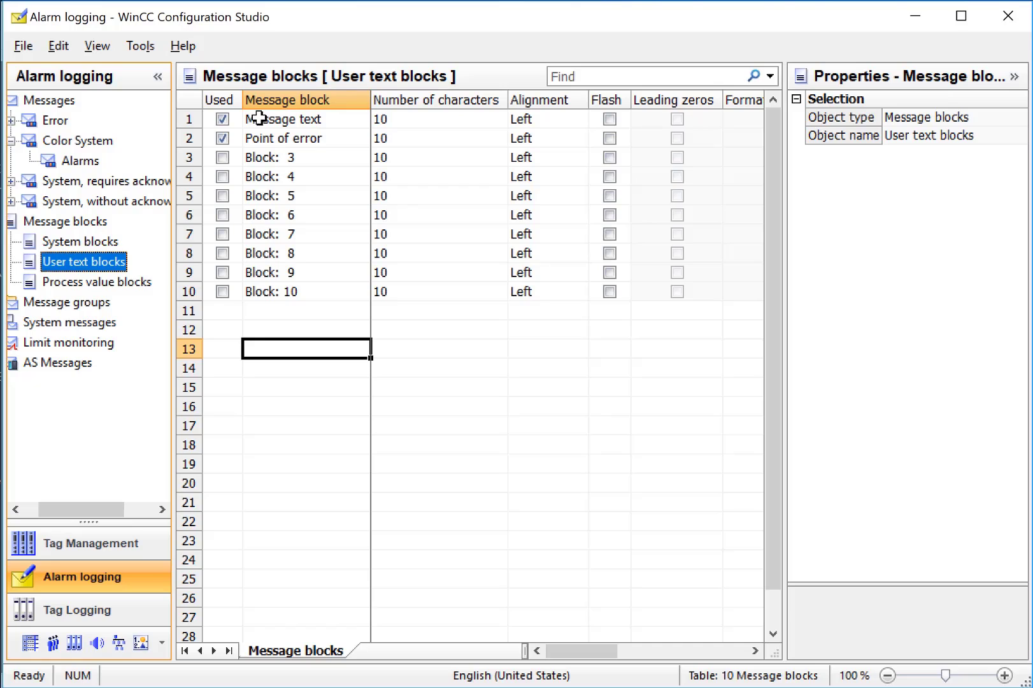
click(191, 119)
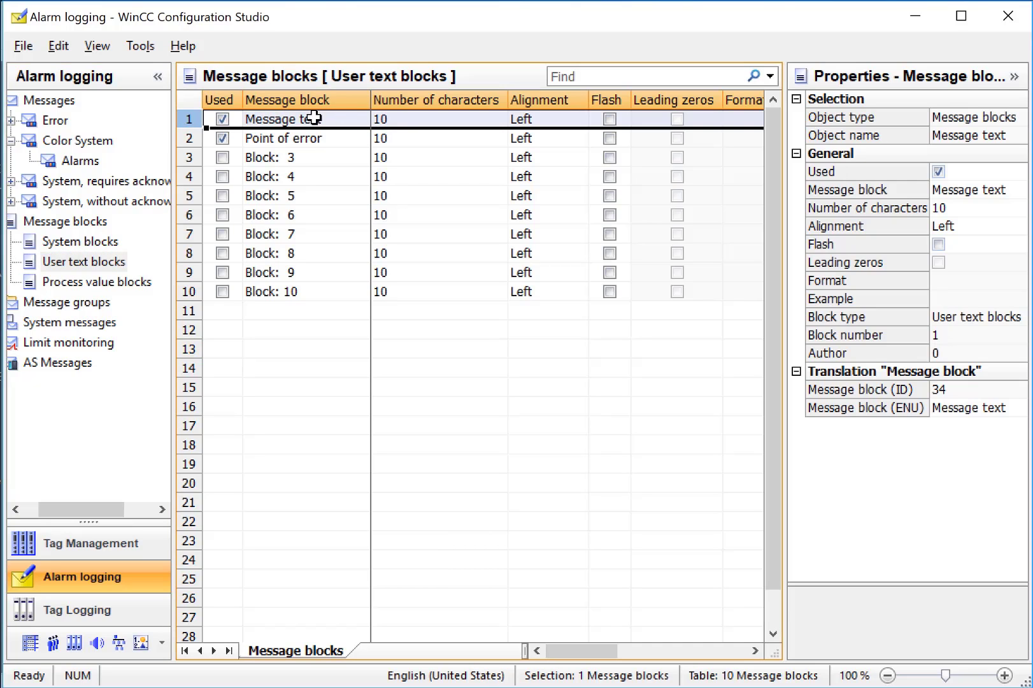
click(403, 120)
click(388, 118)
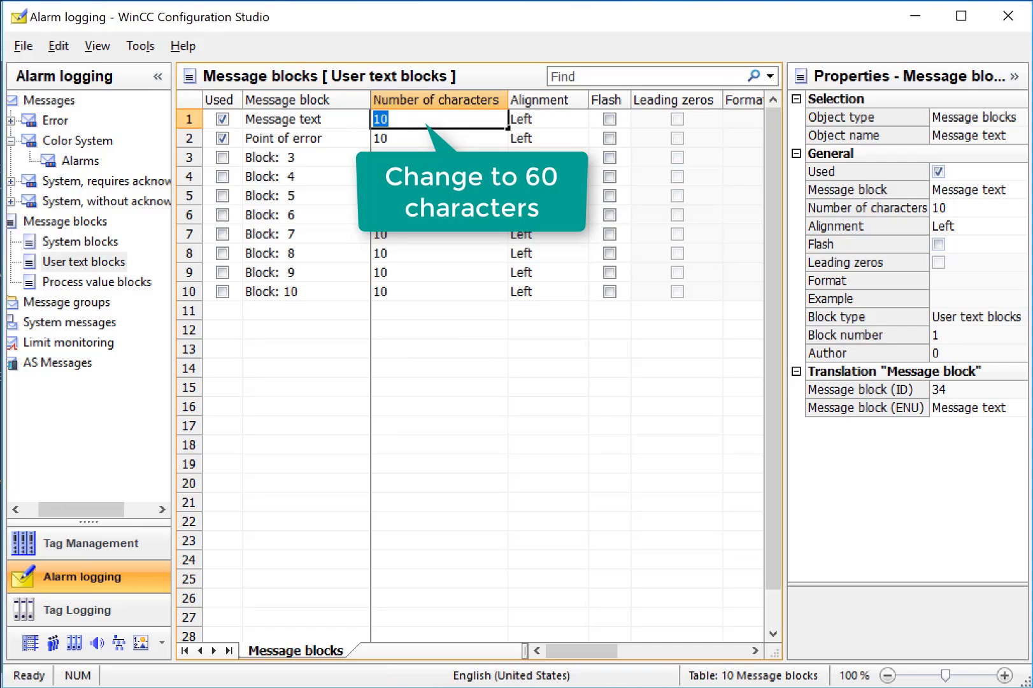
text(6)
key(Return)
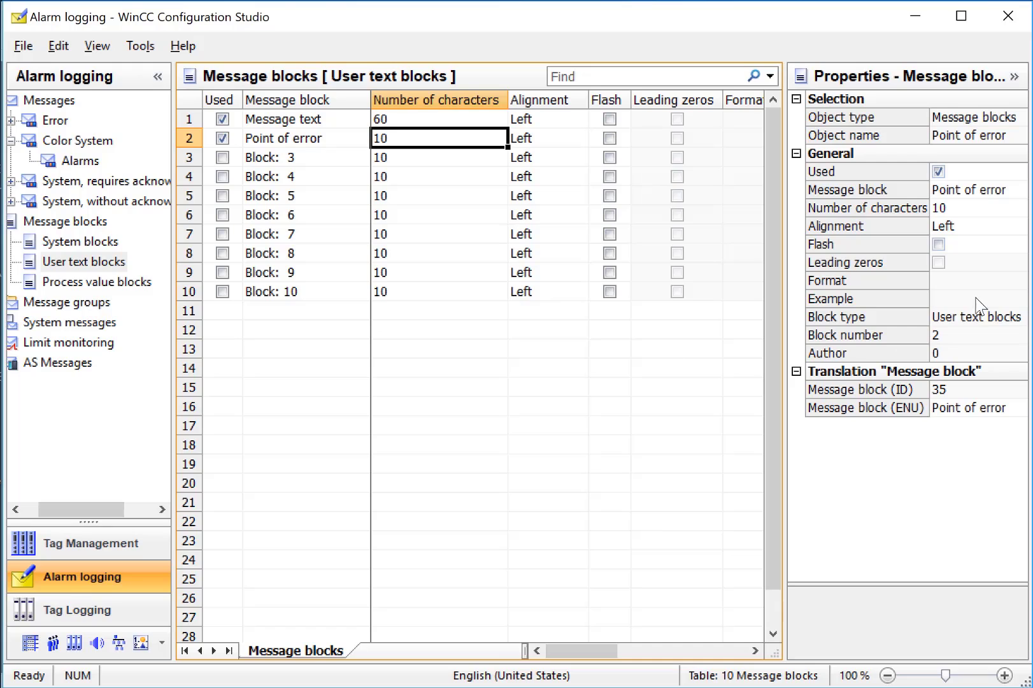
click(103, 284)
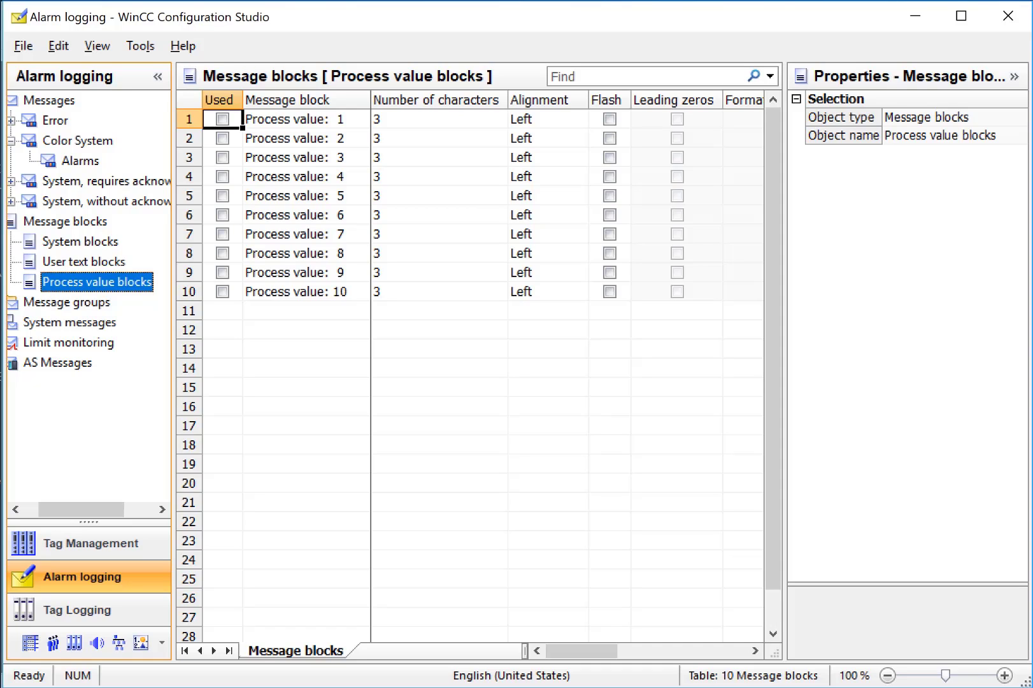
click(69, 163)
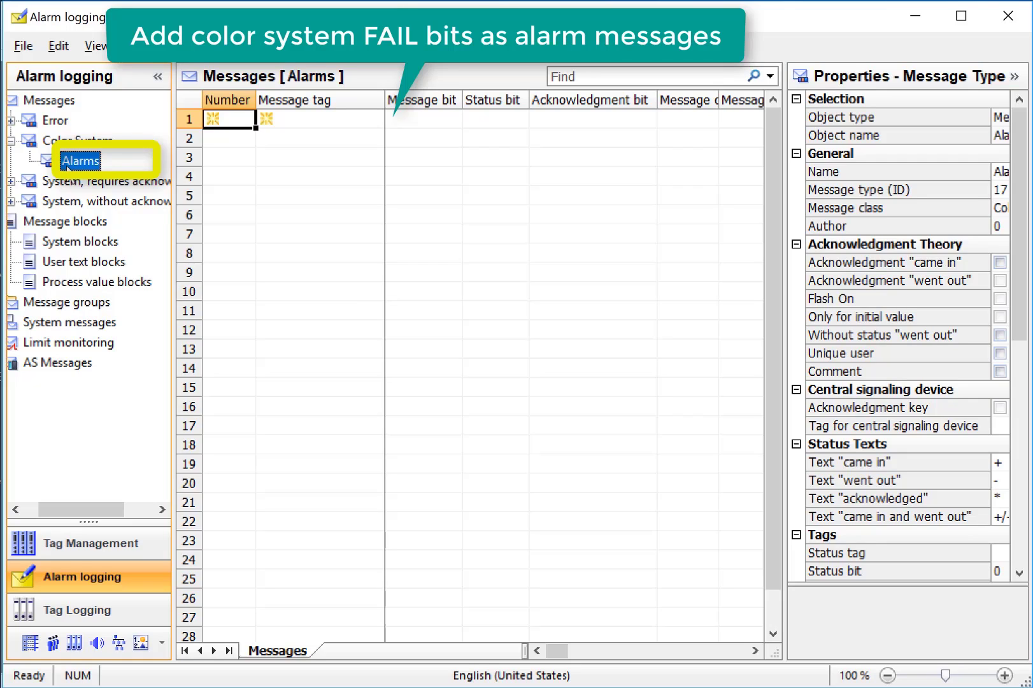
Filter the tag picker with '*Fail' and add all six FAIL tags as messages 16–21
click(330, 119)
click(395, 120)
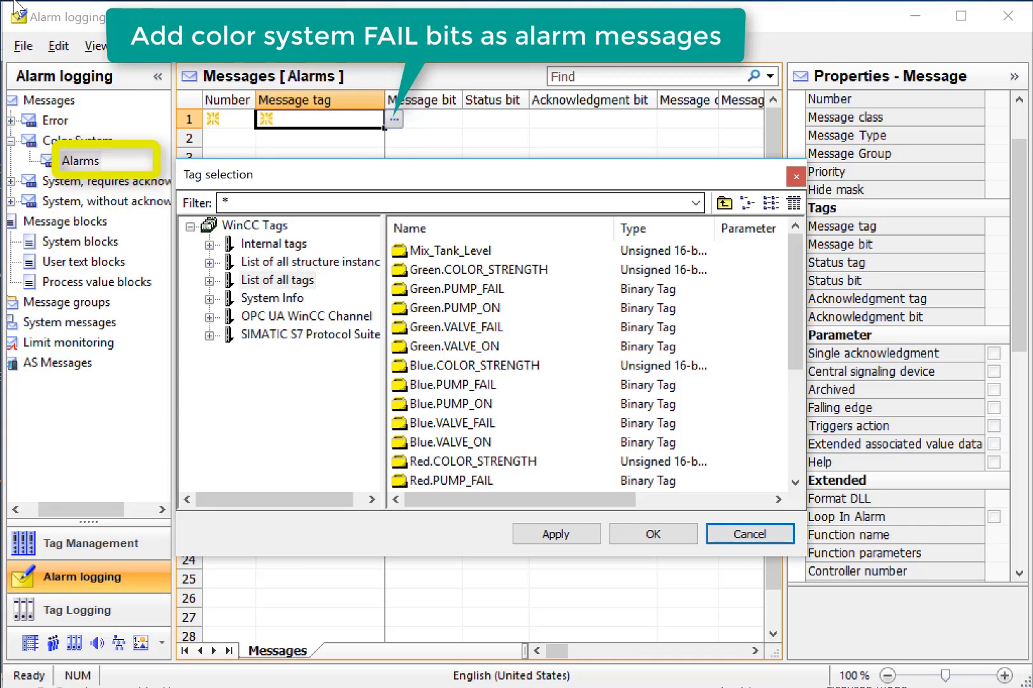
click(433, 200)
text(*Fail)
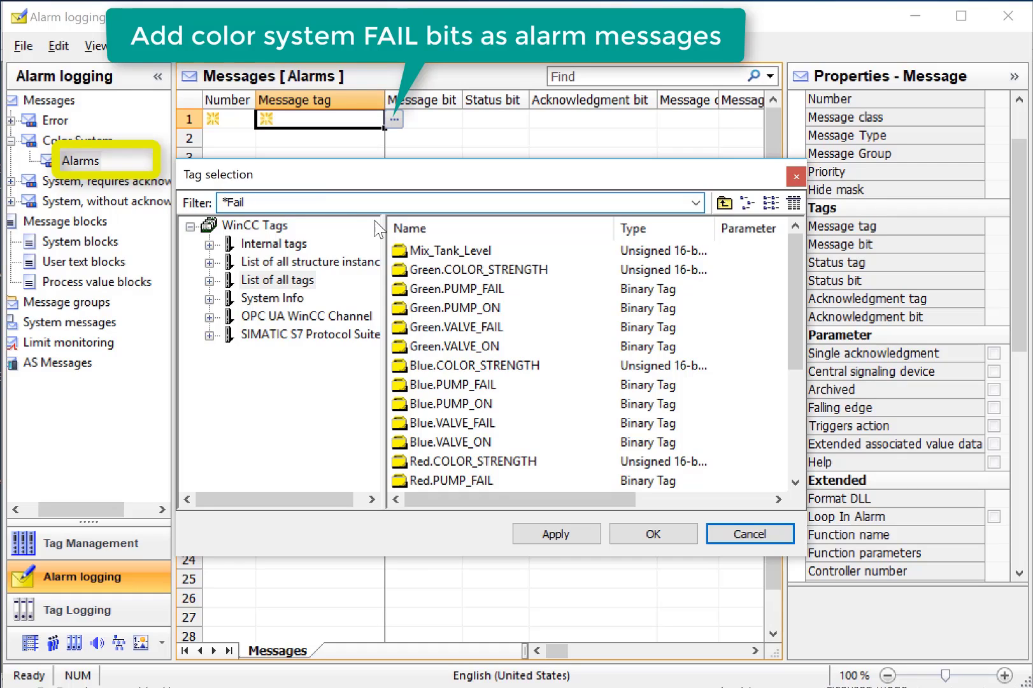
click(302, 286)
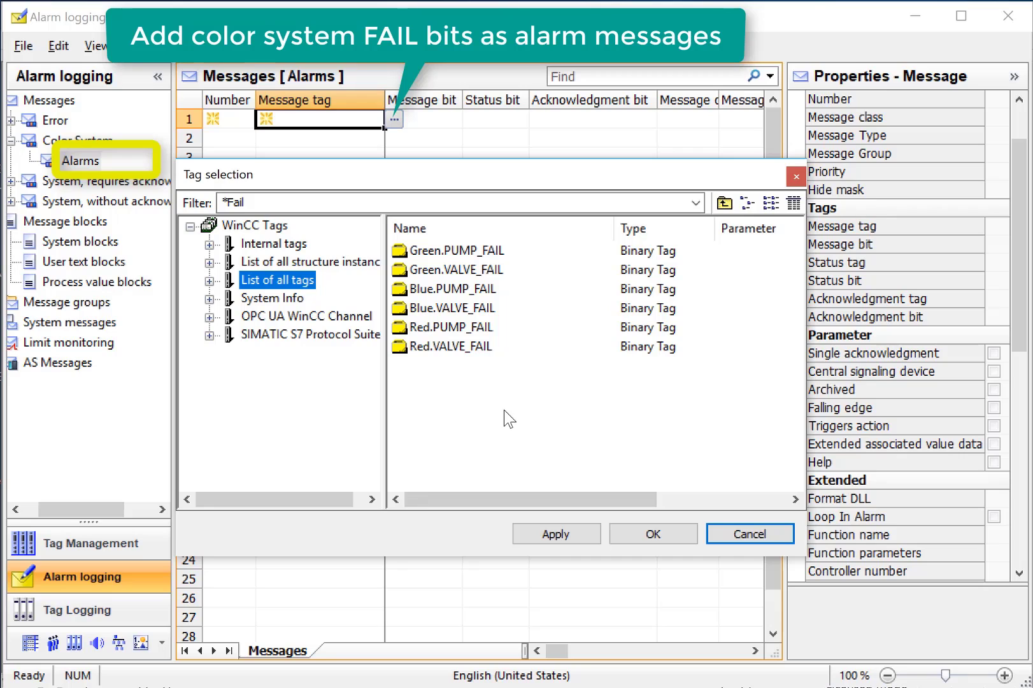
drag(504, 409, 416, 218)
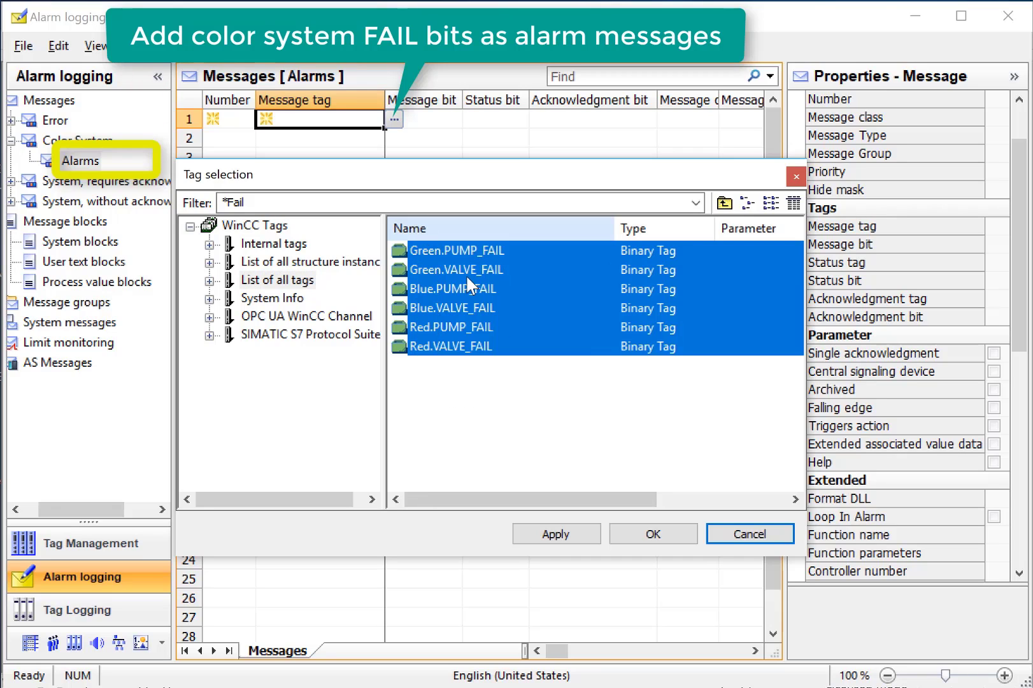
click(652, 533)
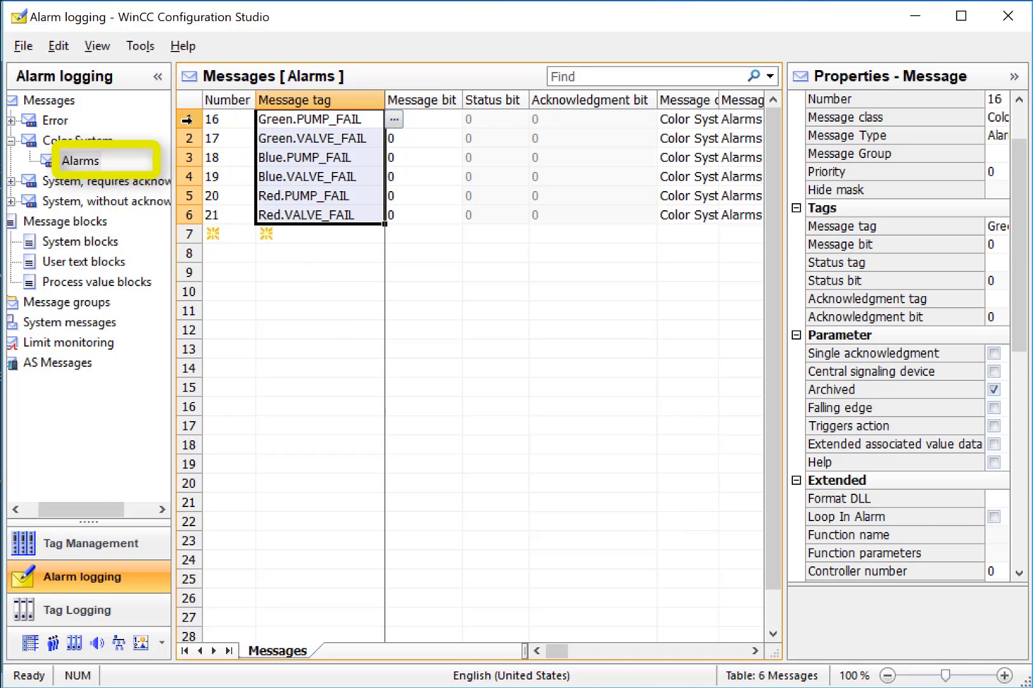
Enter 'The Green Pump Failed' as the first message text and copy it down
click(186, 119)
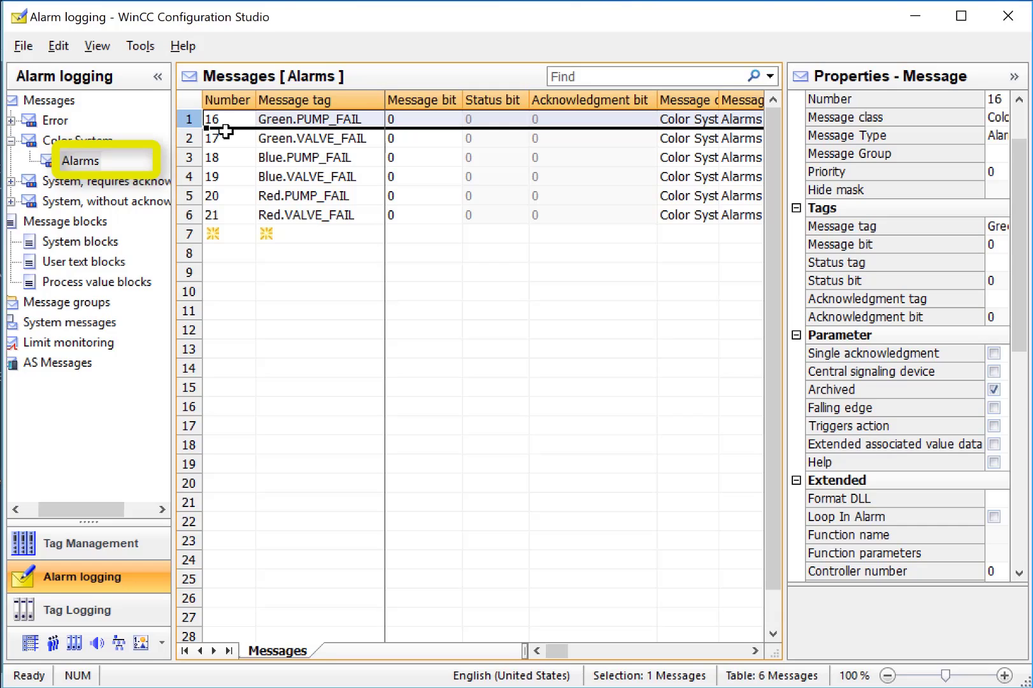
click(350, 100)
drag(563, 654, 602, 654)
click(474, 119)
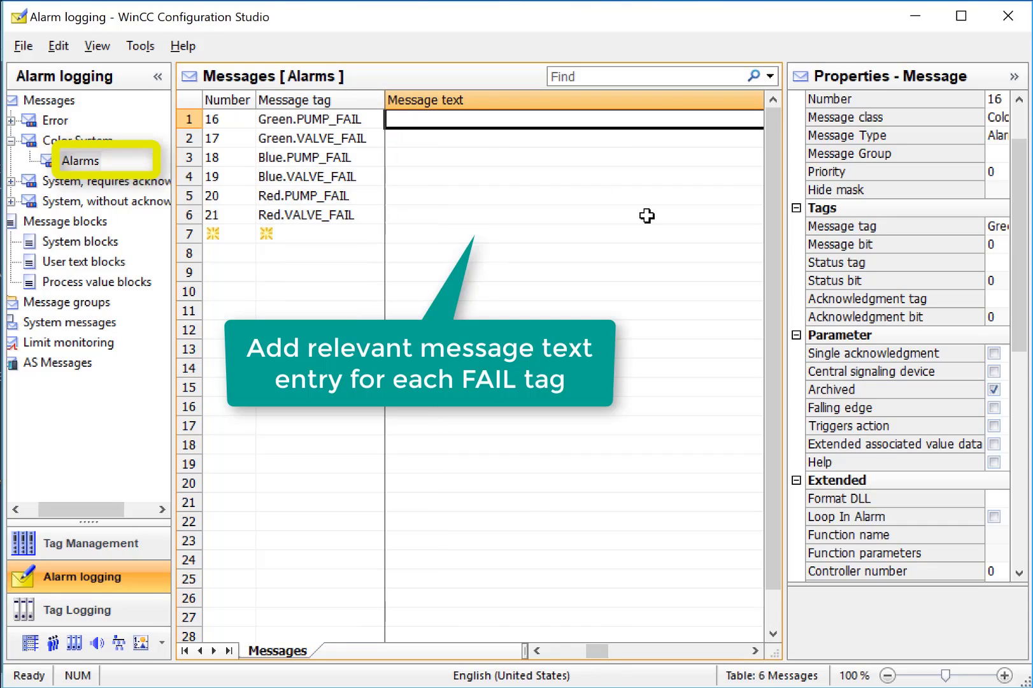
text(The Green Pu)
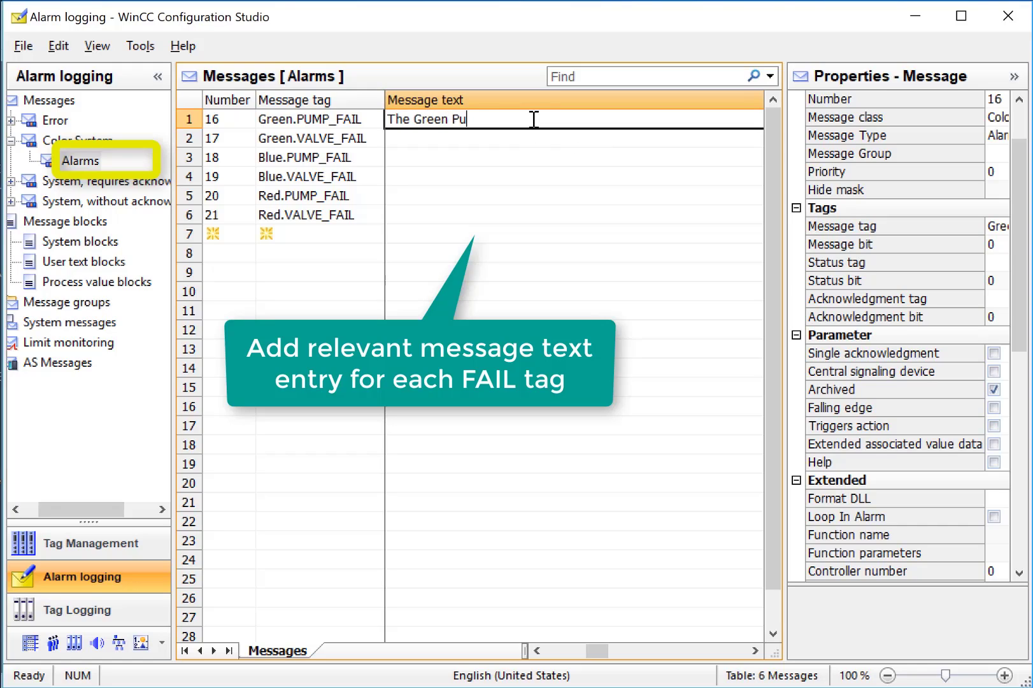
text(mp Failed)
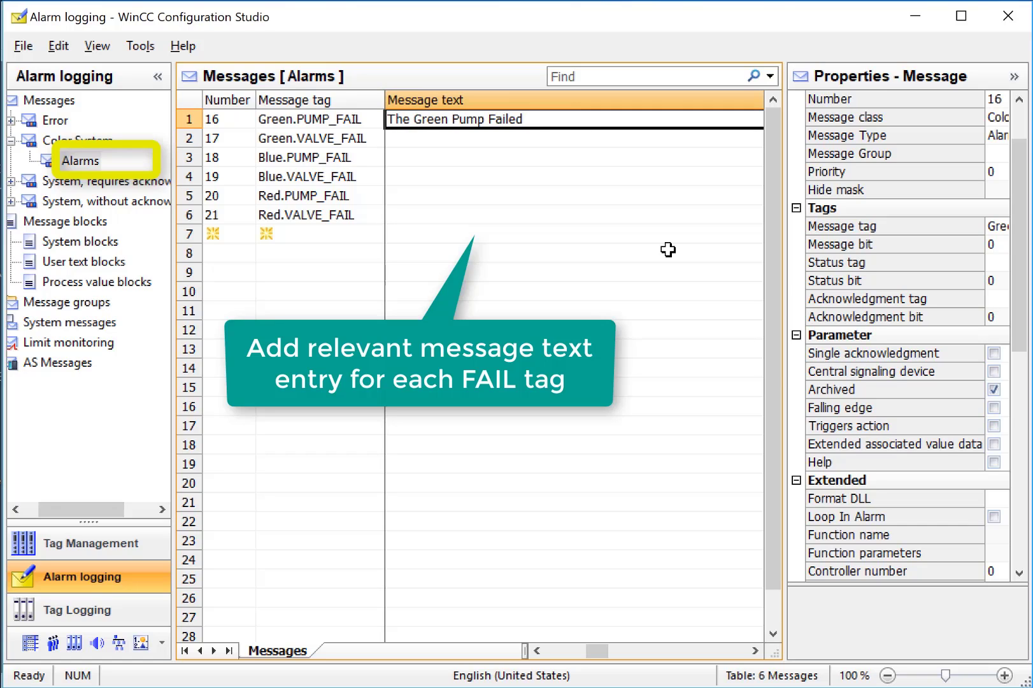
drag(788, 377, 861, 377)
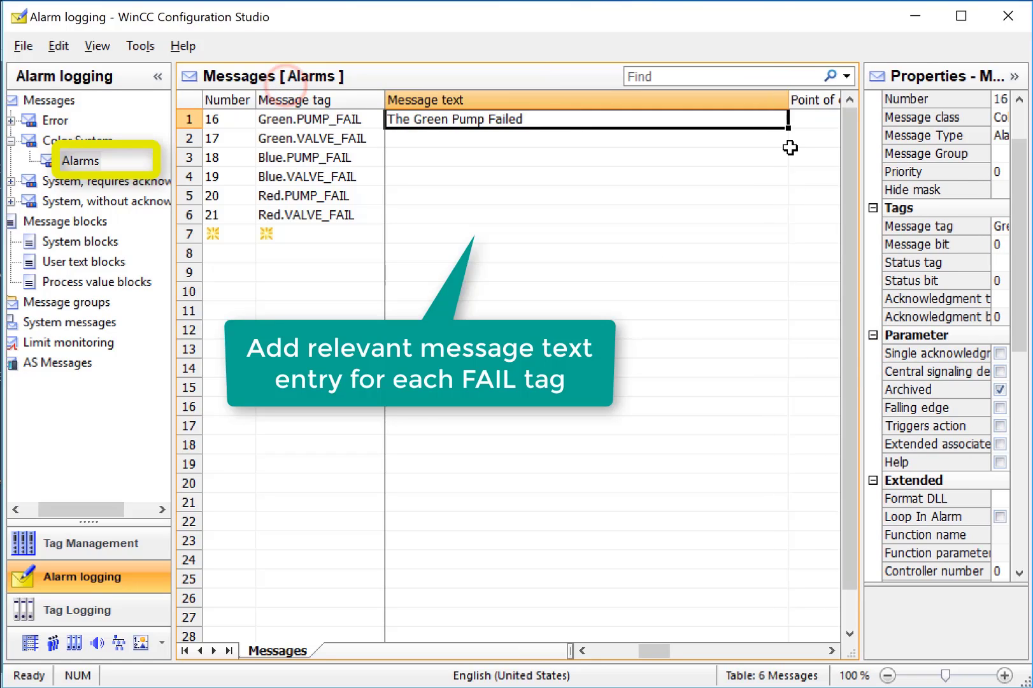
drag(791, 132, 788, 149)
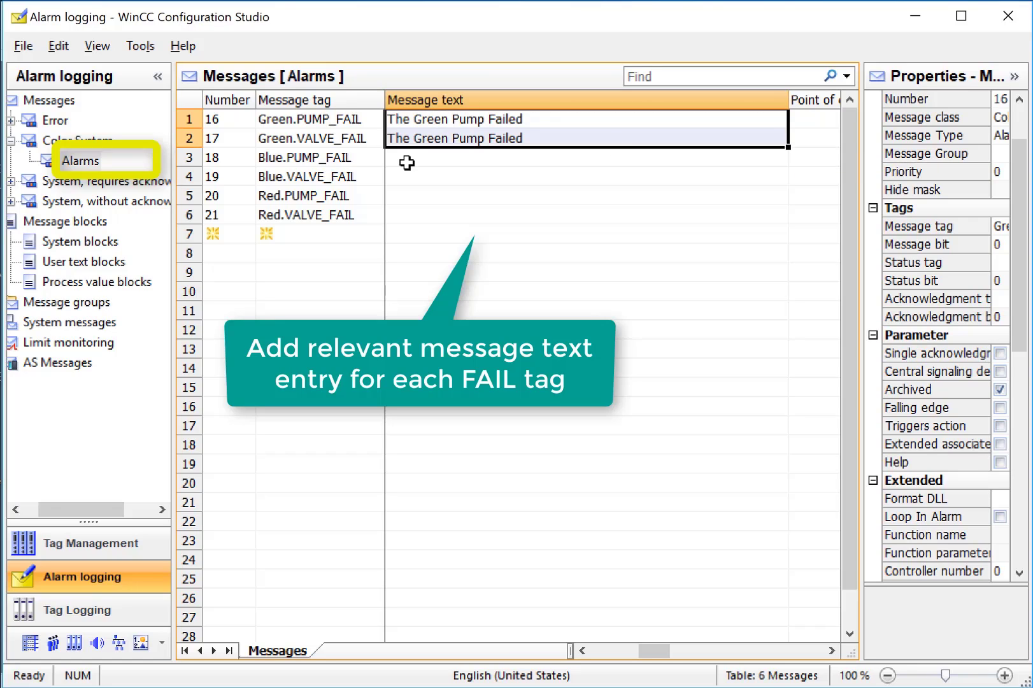
click(522, 143)
Change the second message text to 'The Green Valve Failed' and fill the remaining rows
click(474, 140)
double_click(473, 139)
text(Valve)
key(Return)
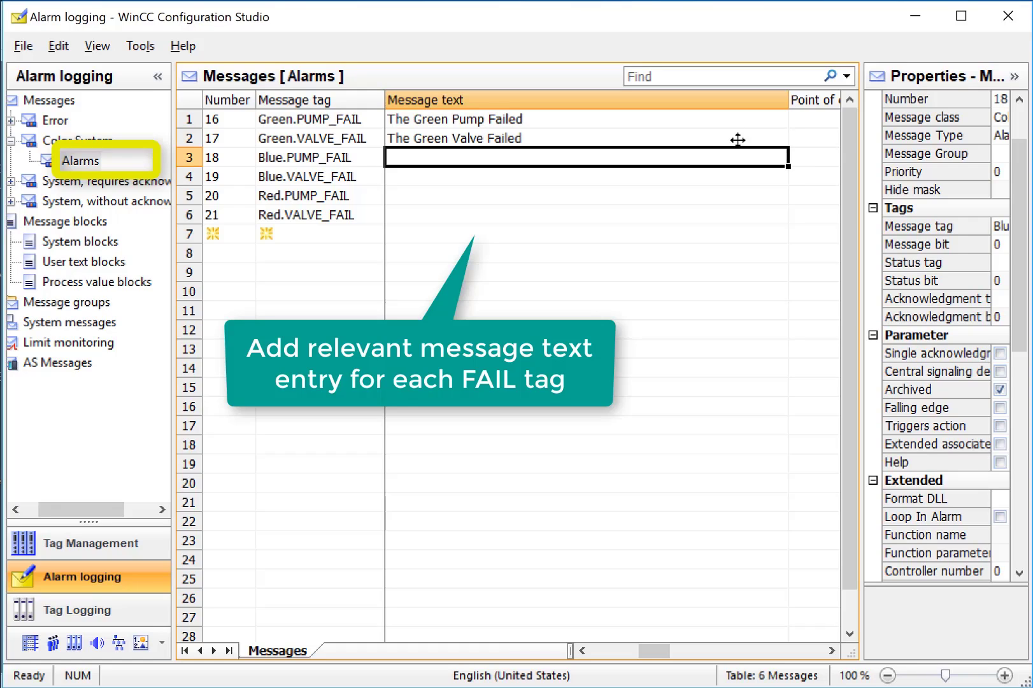
drag(724, 124, 752, 218)
click(454, 198)
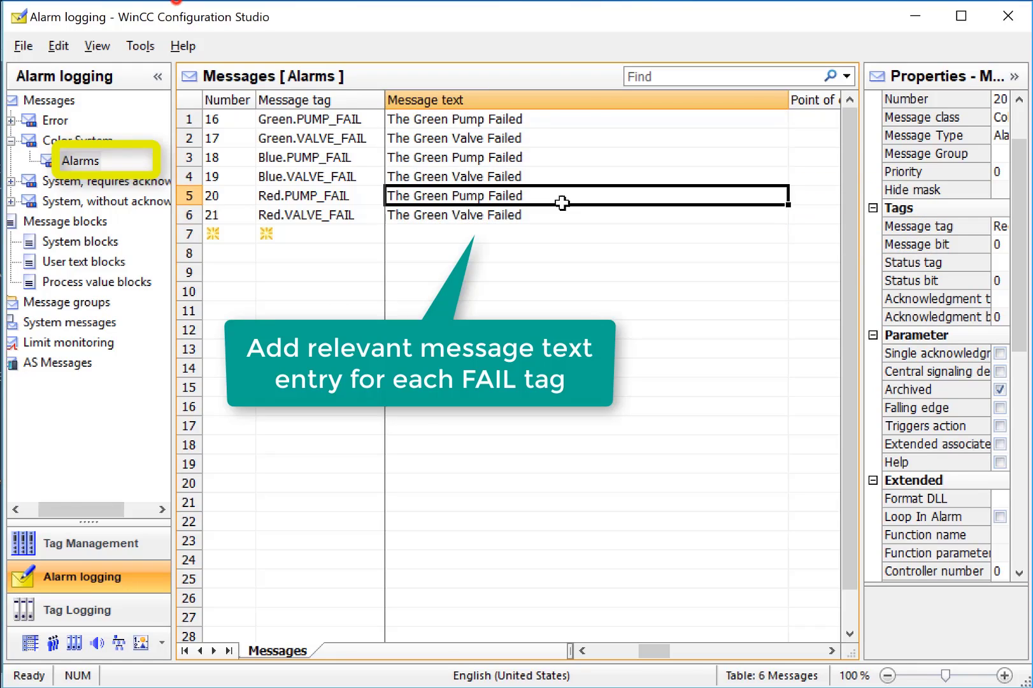
Change 'Green' to 'Blue' in the third and fourth message texts
click(438, 158)
click(436, 157)
double_click(433, 158)
text(Blue)
click(452, 178)
double_click(446, 177)
text(Blue)
Change 'Green' to 'Red' in the fifth and sixth texts, ending with 'The Red Valve Failed'
click(438, 196)
double_click(437, 196)
text(Red)
click(433, 214)
double_click(433, 214)
text(Red)
key(Return)
Enable Acknowledgment 'came in' in the Alarms message type's properties
click(73, 161)
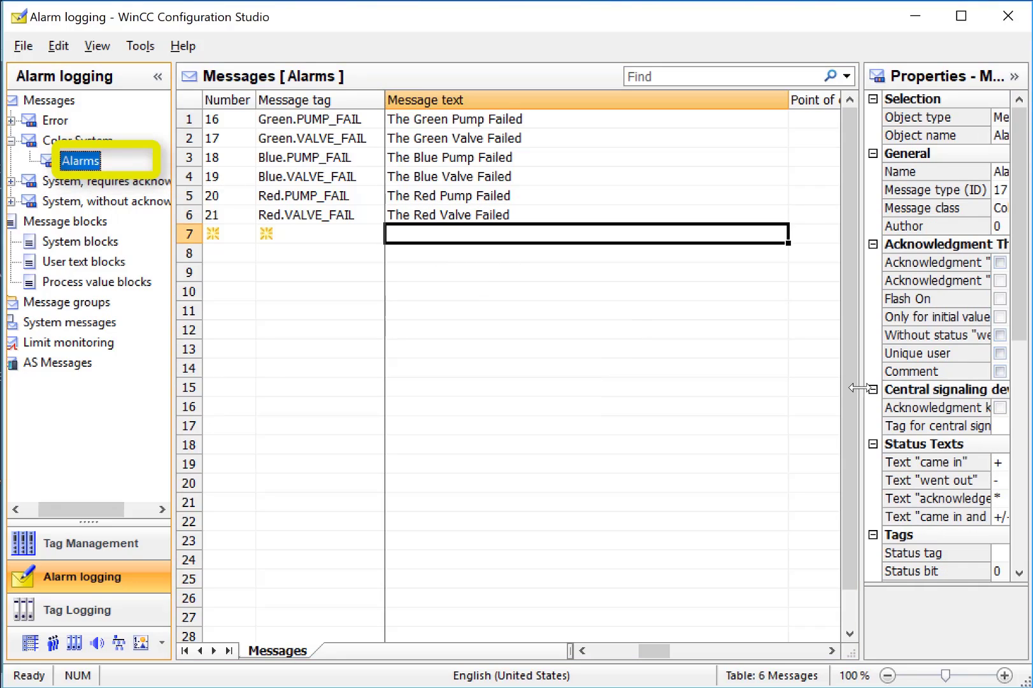
drag(860, 385, 630, 382)
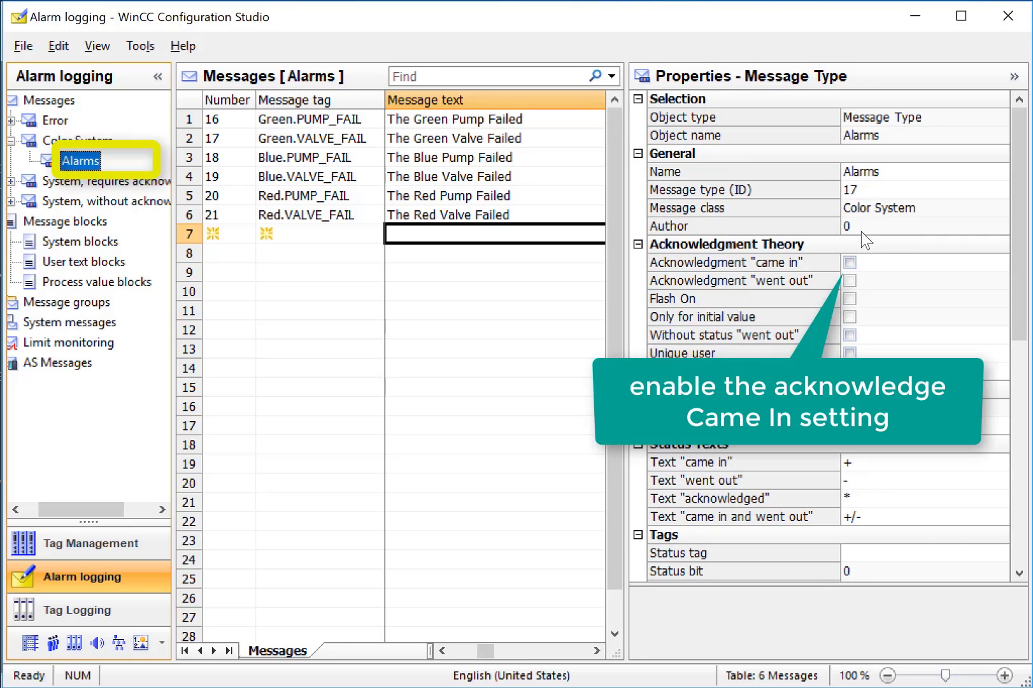
click(849, 262)
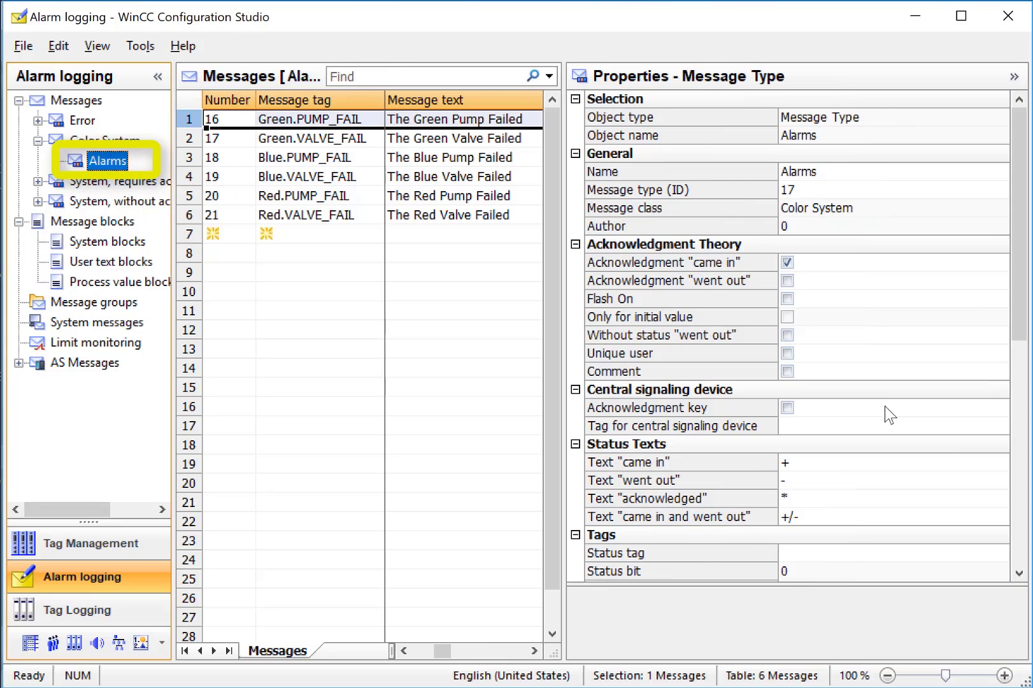
scroll(884, 405, down, 6)
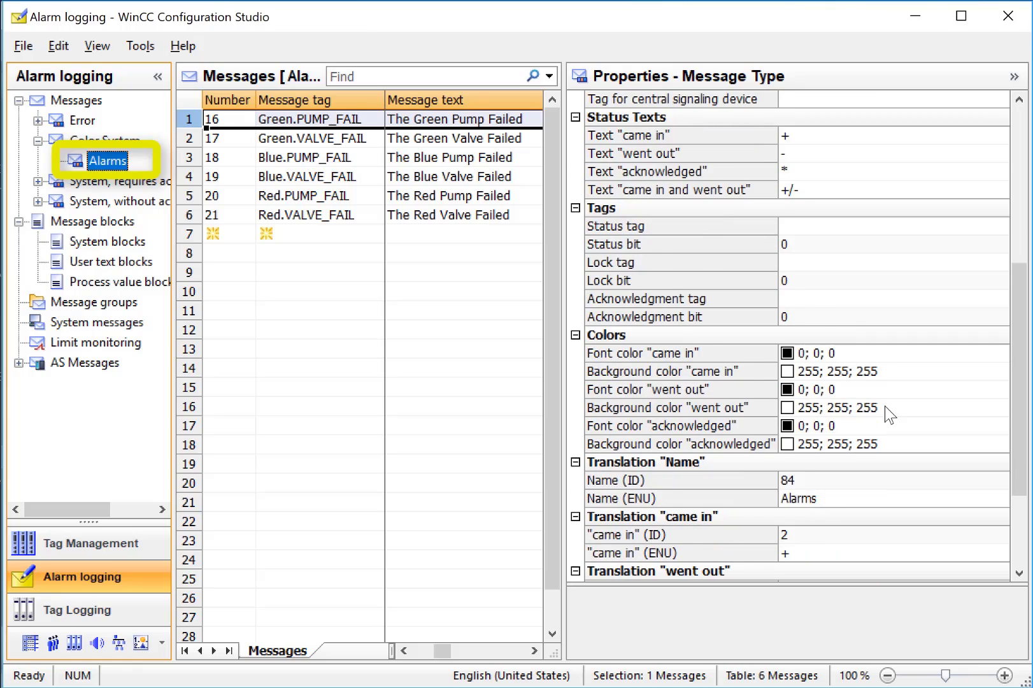
scroll(884, 406, down, 1)
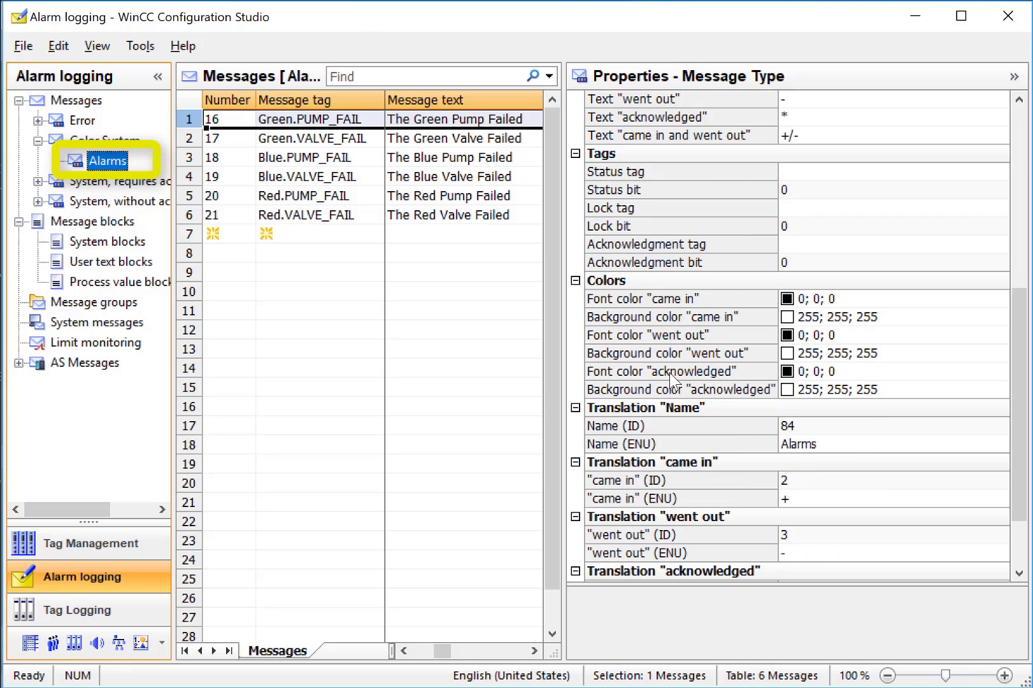
Give incoming Alarms messages white text on a red background
click(726, 299)
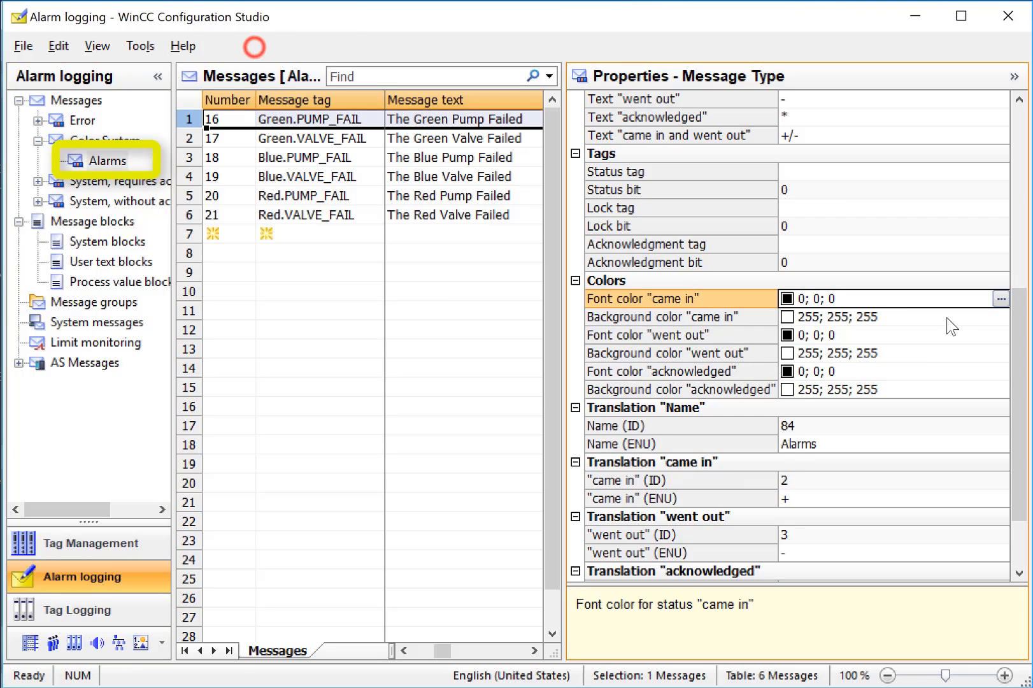
click(1001, 299)
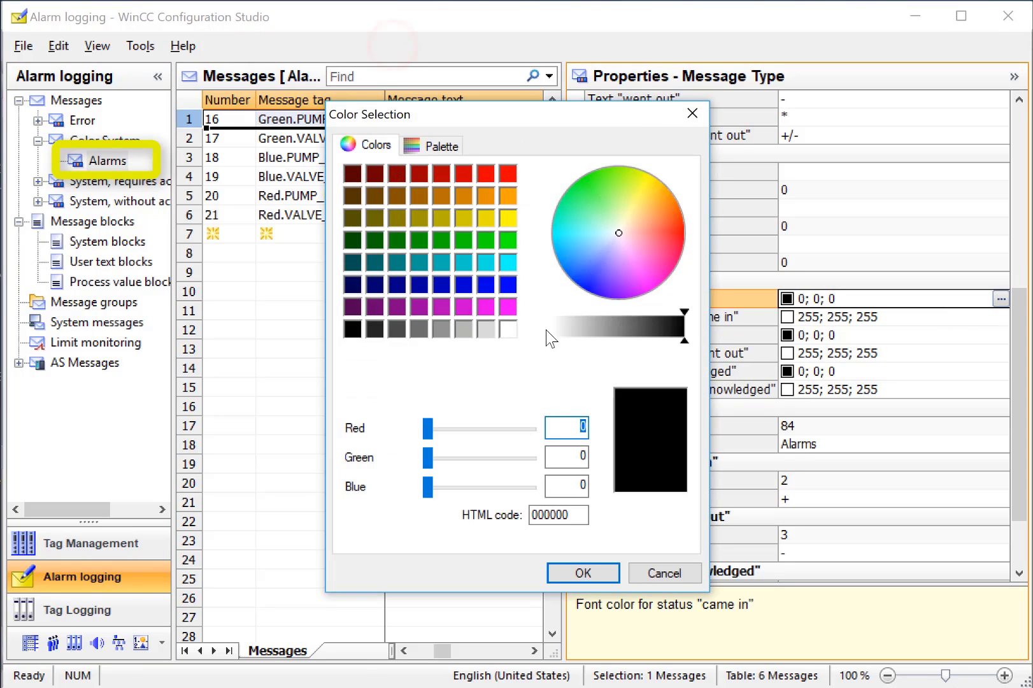
click(503, 329)
click(583, 571)
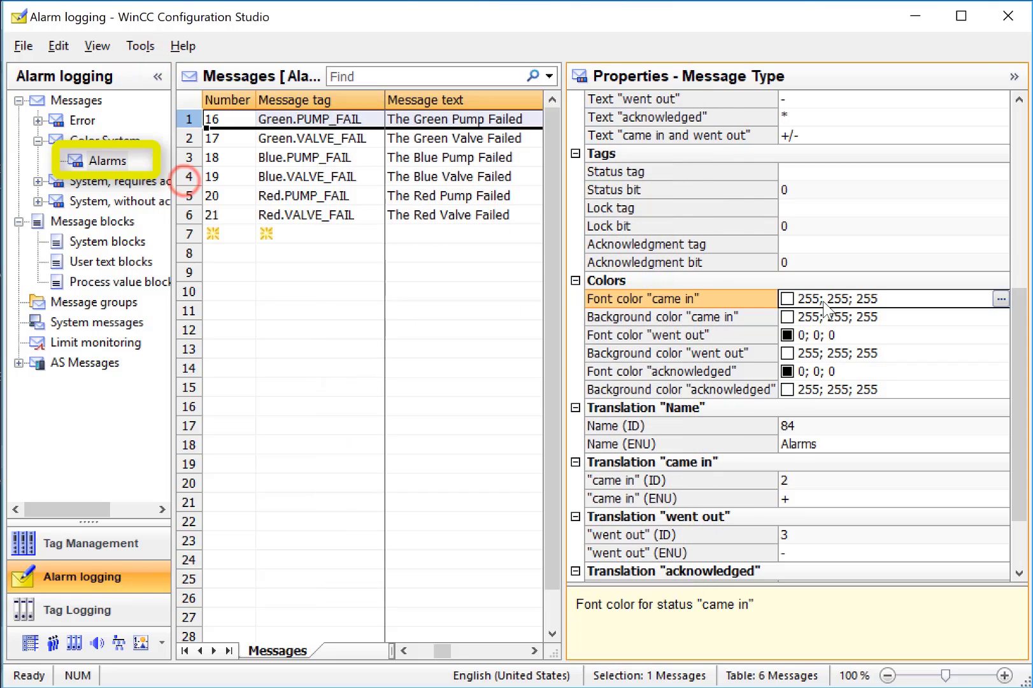
click(848, 315)
click(1001, 317)
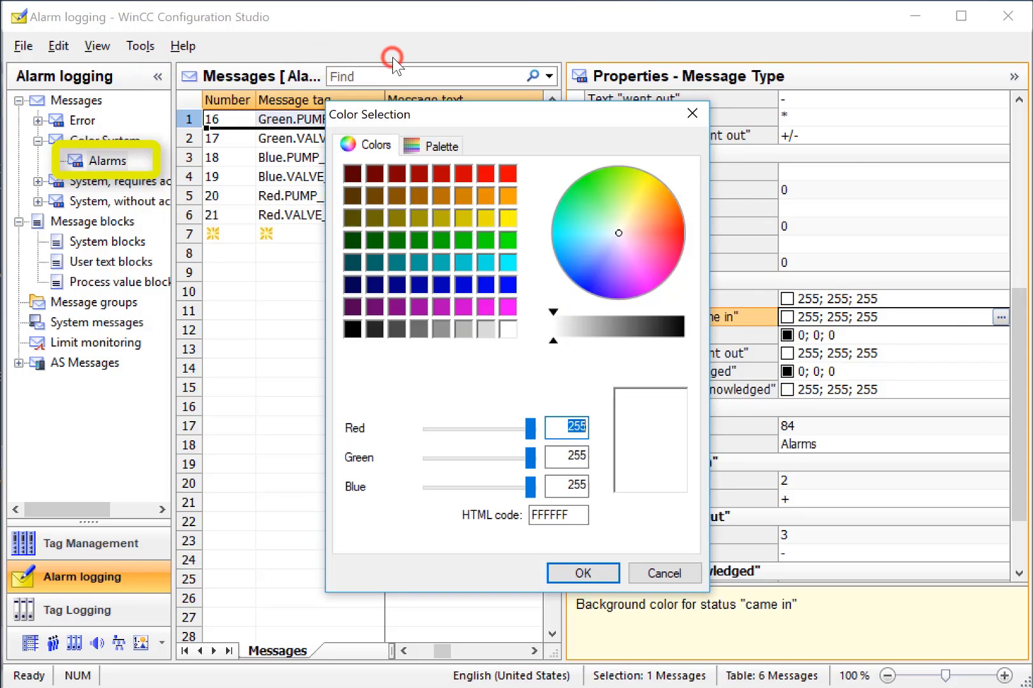
click(508, 174)
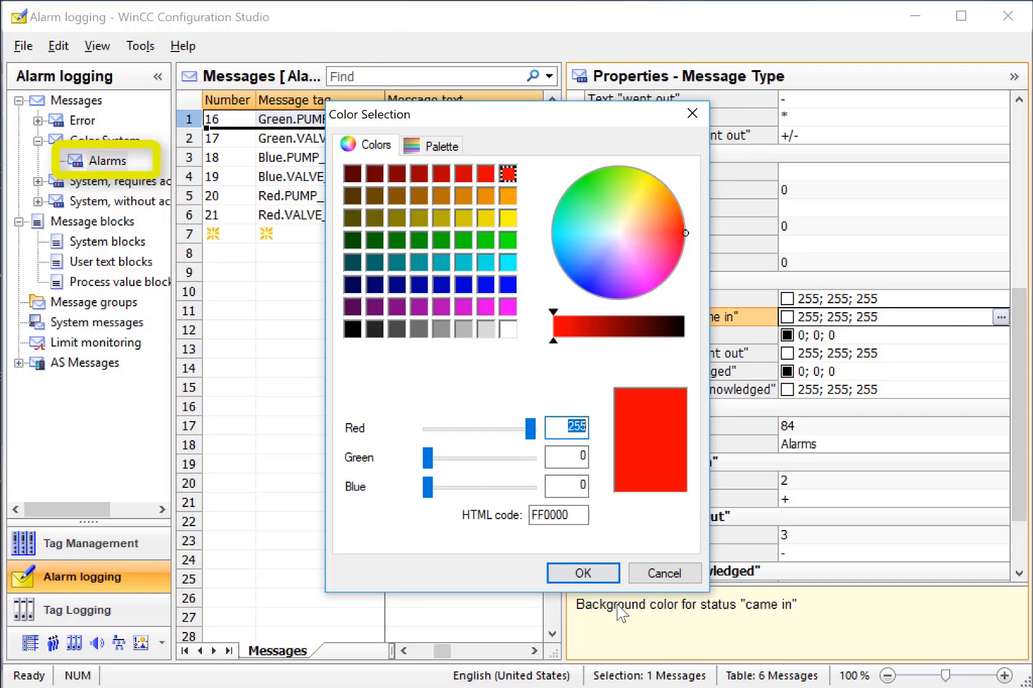
click(583, 572)
Give outgoing Alarms messages white text on a green background
click(848, 335)
click(1001, 335)
click(507, 328)
click(584, 572)
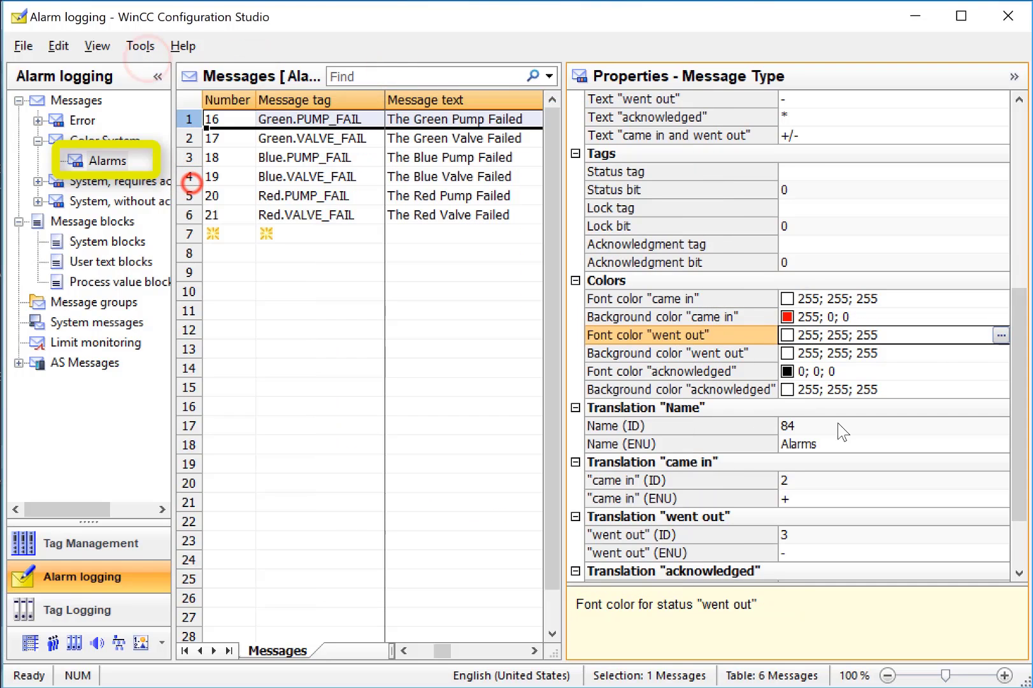
click(874, 354)
click(1001, 353)
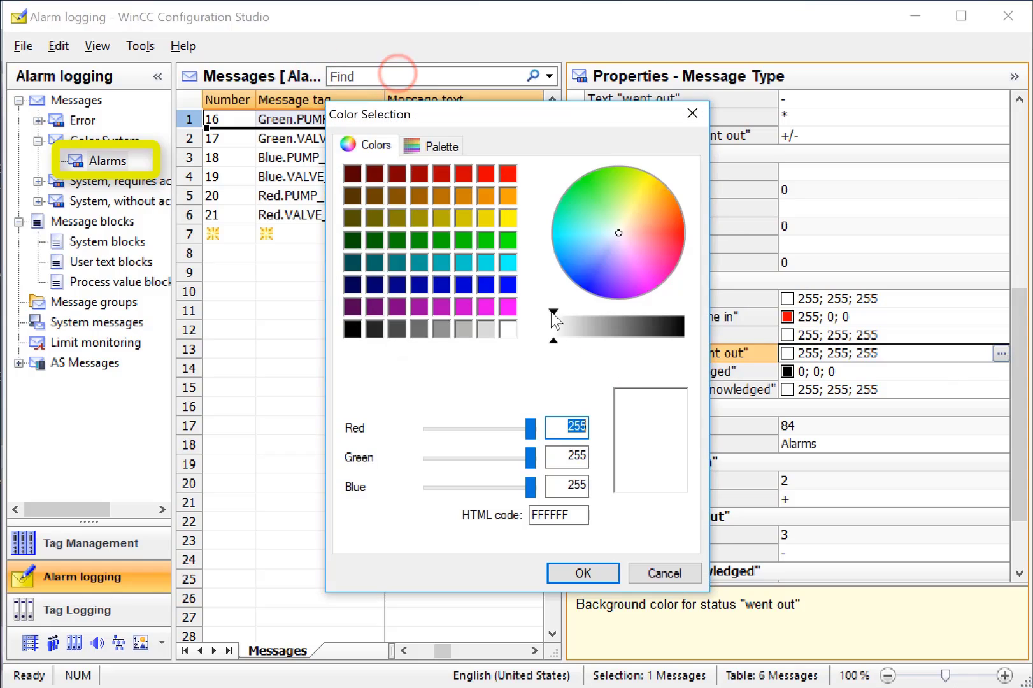
click(439, 242)
click(583, 572)
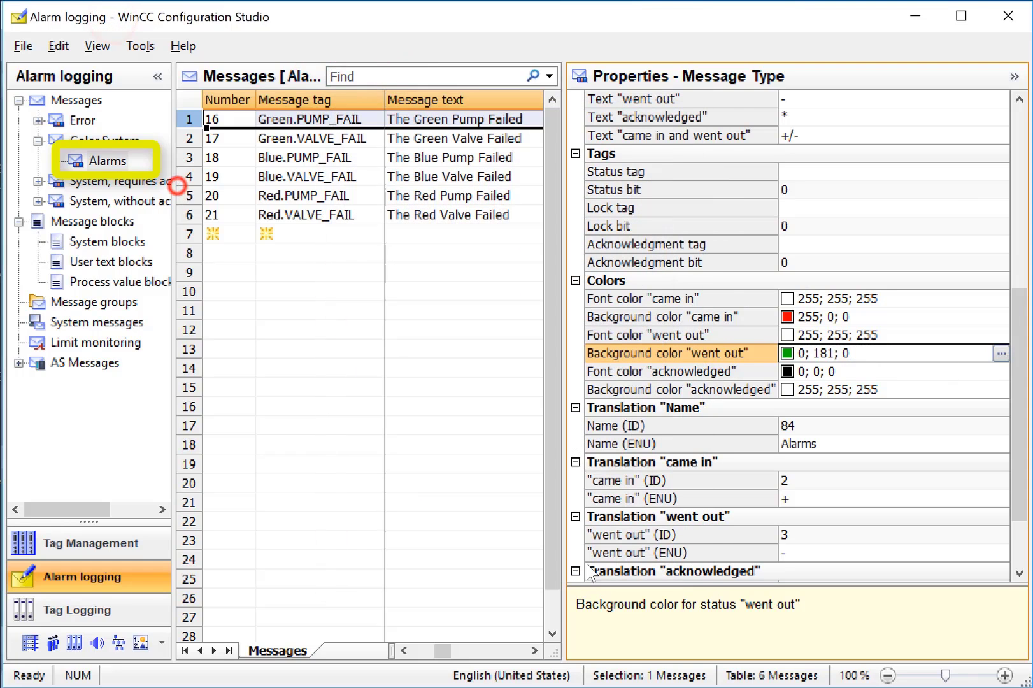
Give acknowledged Alarms messages white text on a light blue background
click(744, 372)
click(1000, 370)
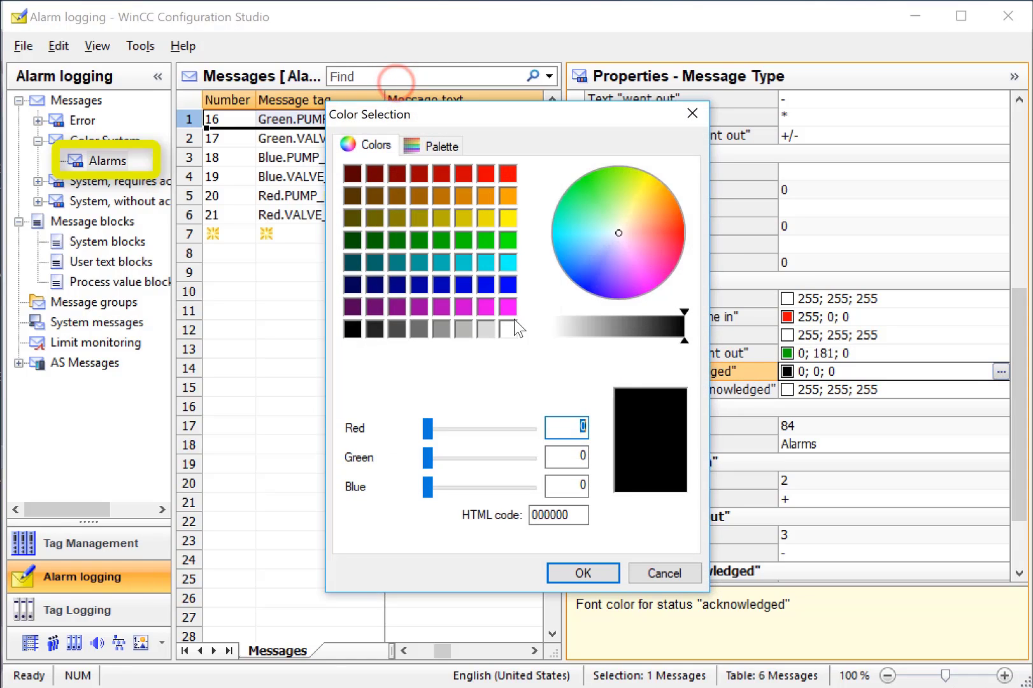
click(508, 329)
click(582, 573)
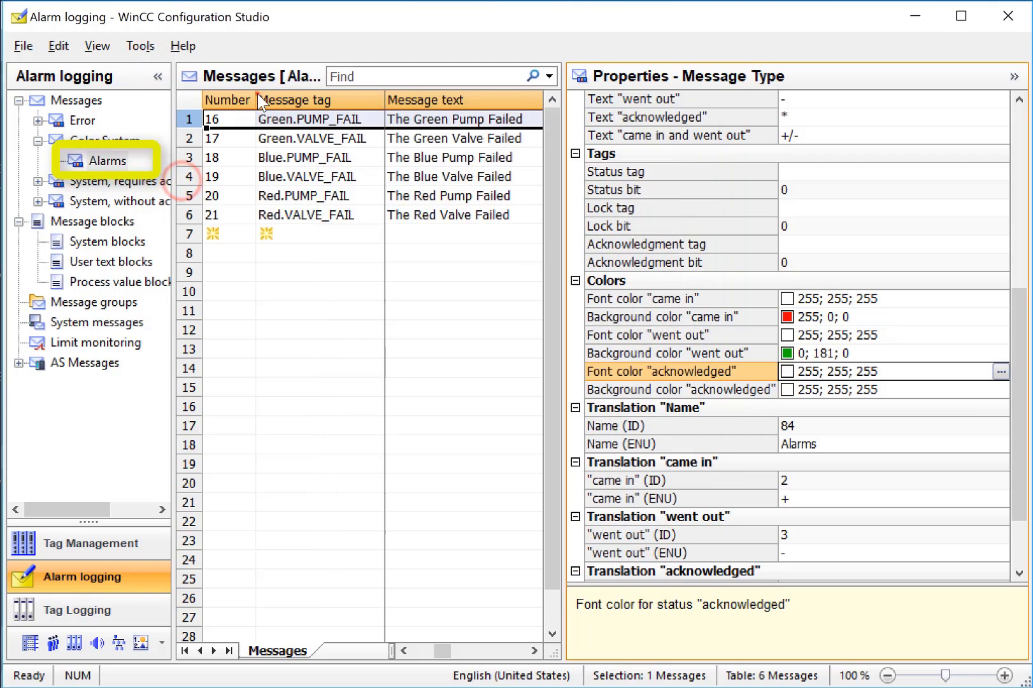
click(745, 389)
click(1000, 389)
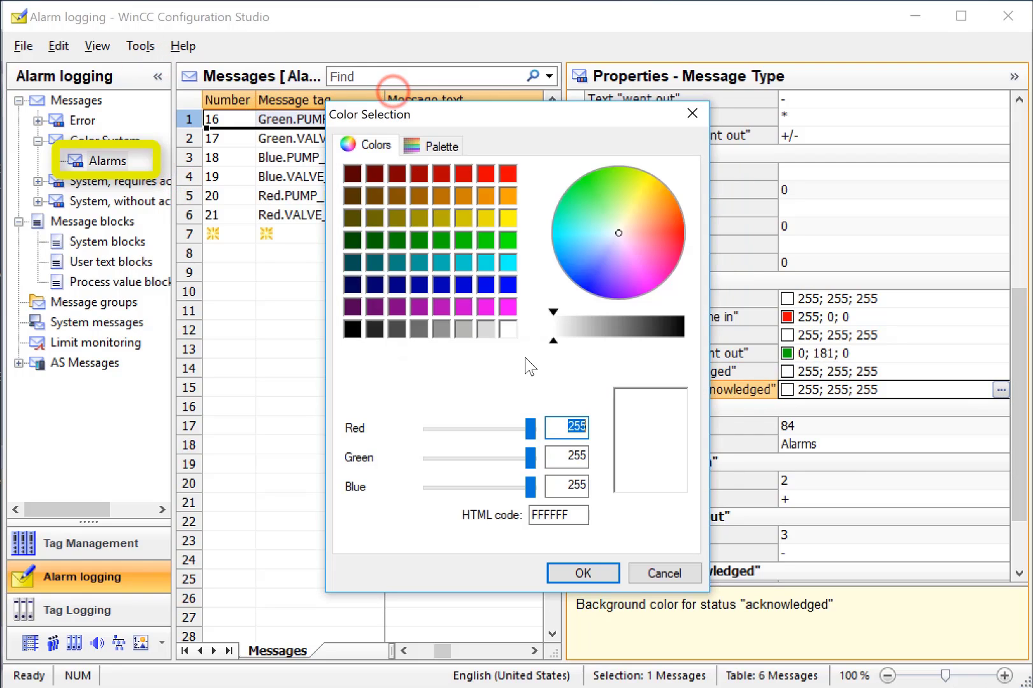
click(398, 286)
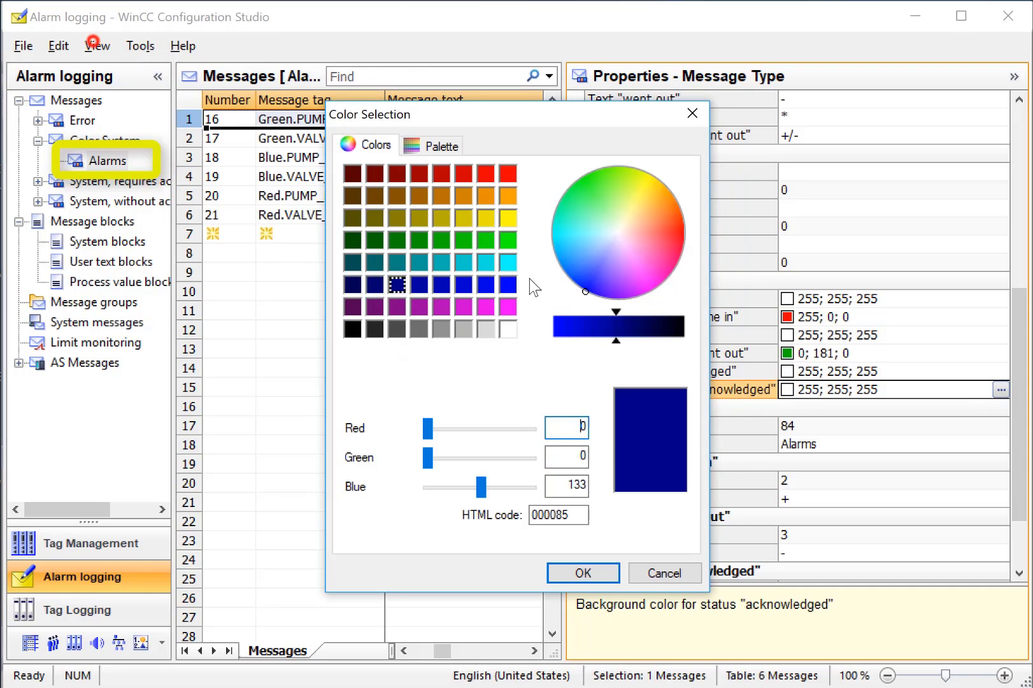
click(583, 287)
click(577, 256)
click(577, 258)
click(583, 572)
click(210, 119)
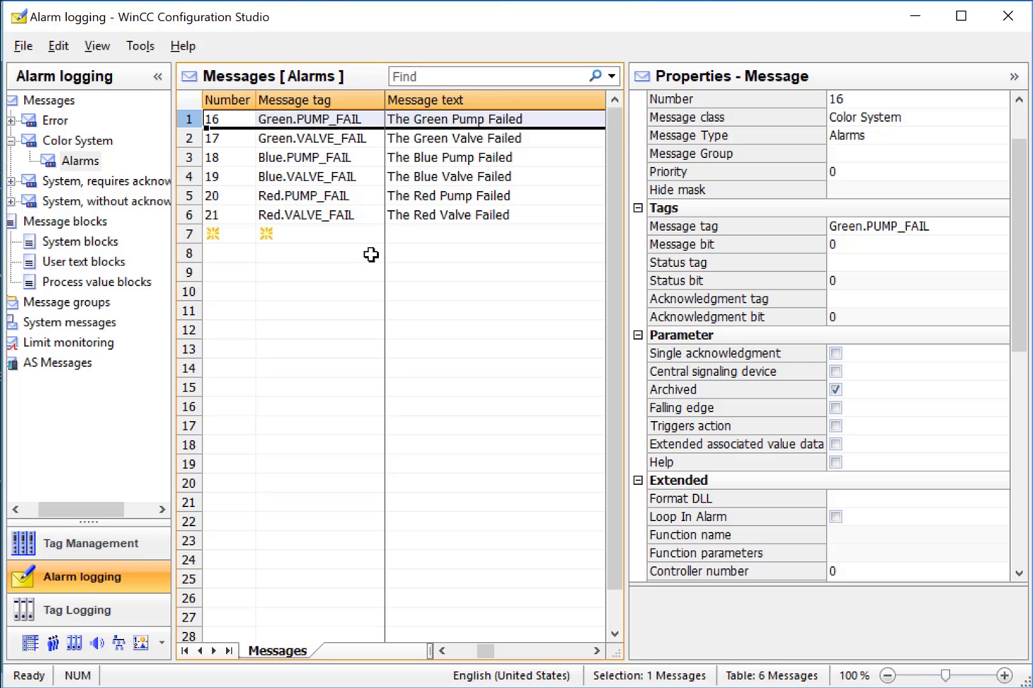
Open Limit monitoring and view its empty Limit Values and Messages sheets
scroll(1027, 401, down, 7)
drag(1026, 401, 1027, 439)
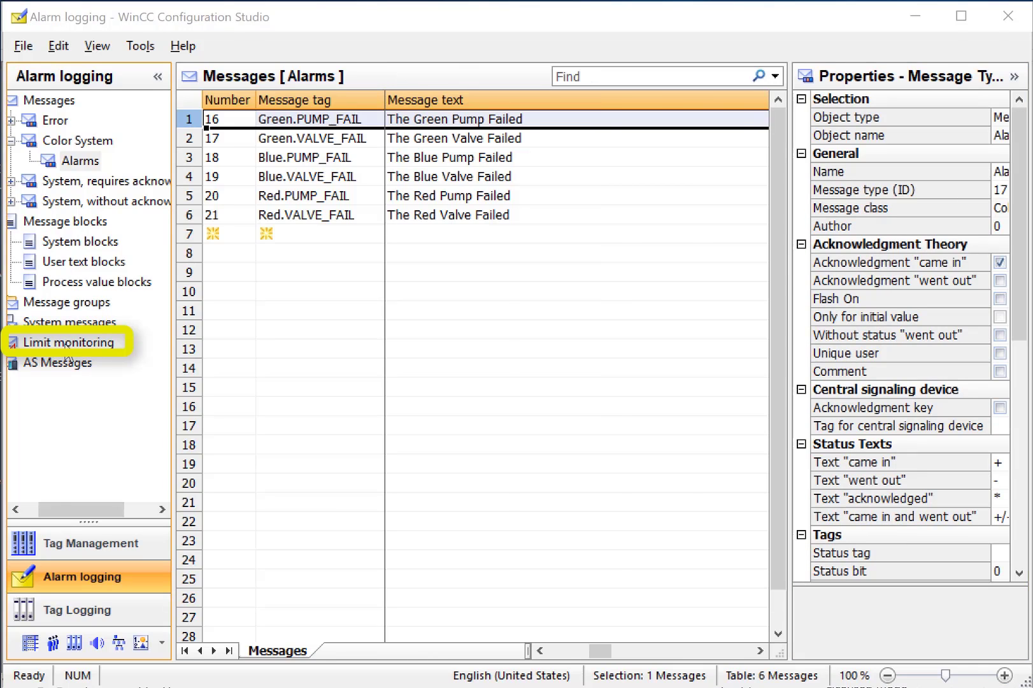
click(69, 342)
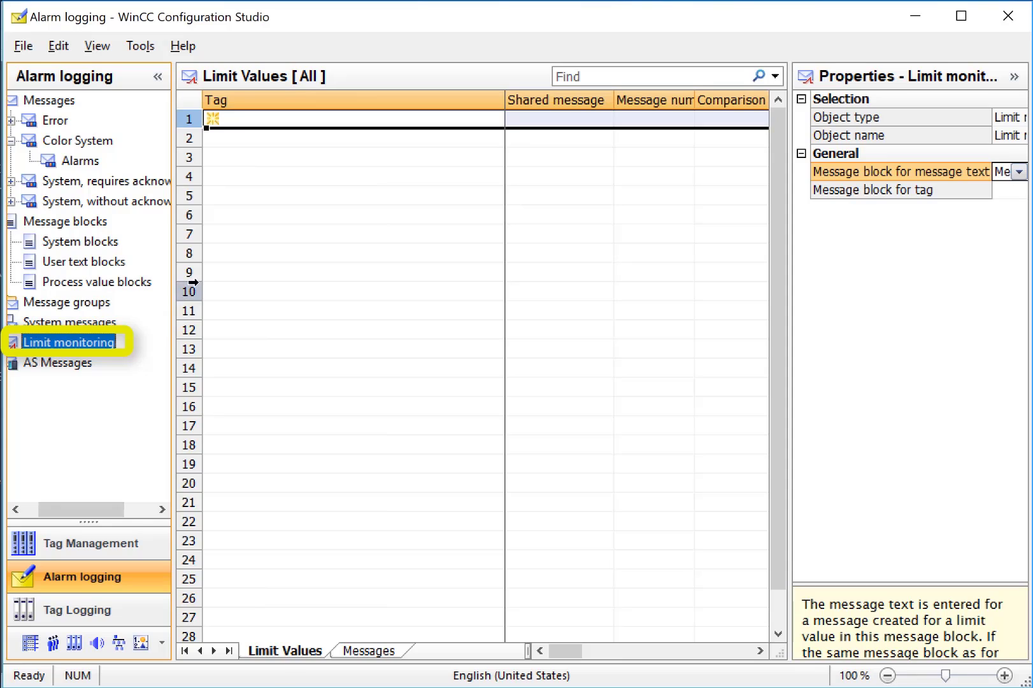
click(291, 652)
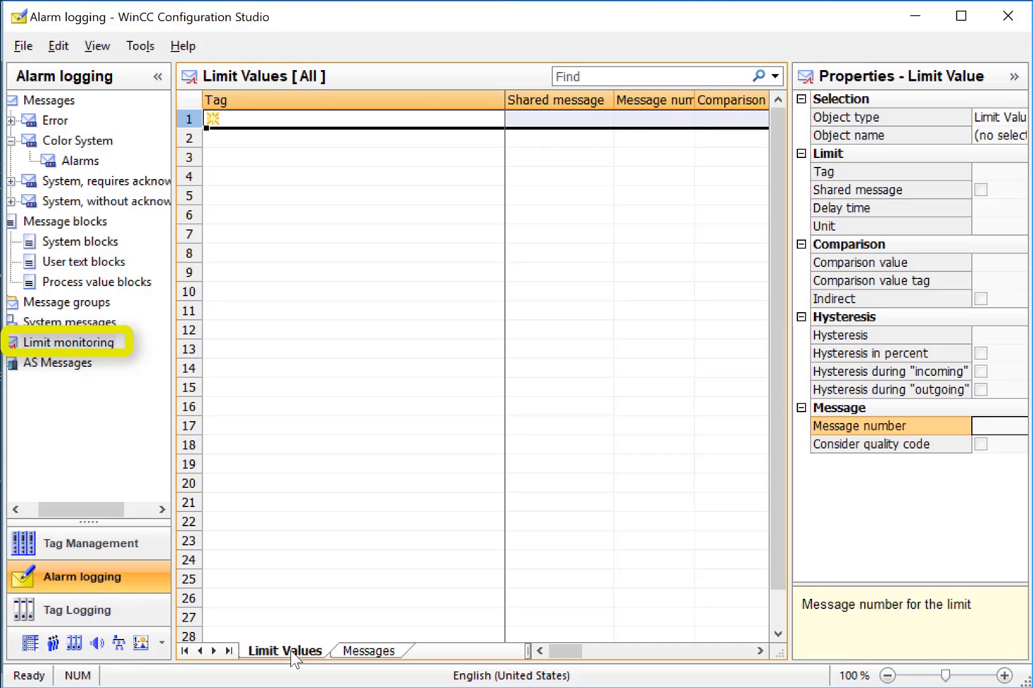
click(358, 650)
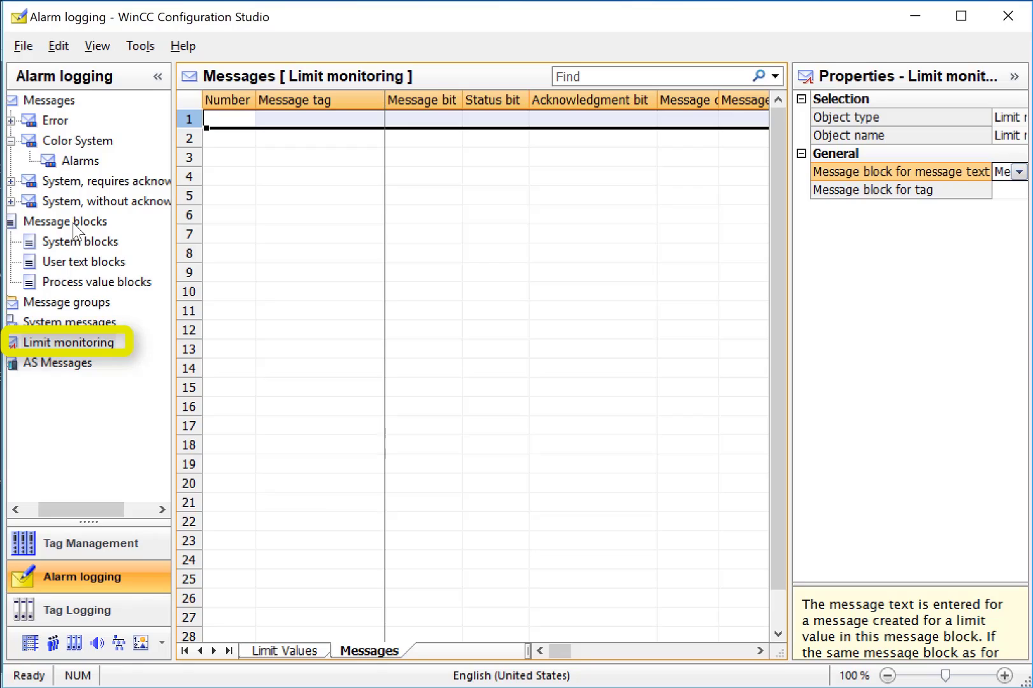
Set row 1's Tag in the Limit Values table to Mix_Tank_Level
click(285, 650)
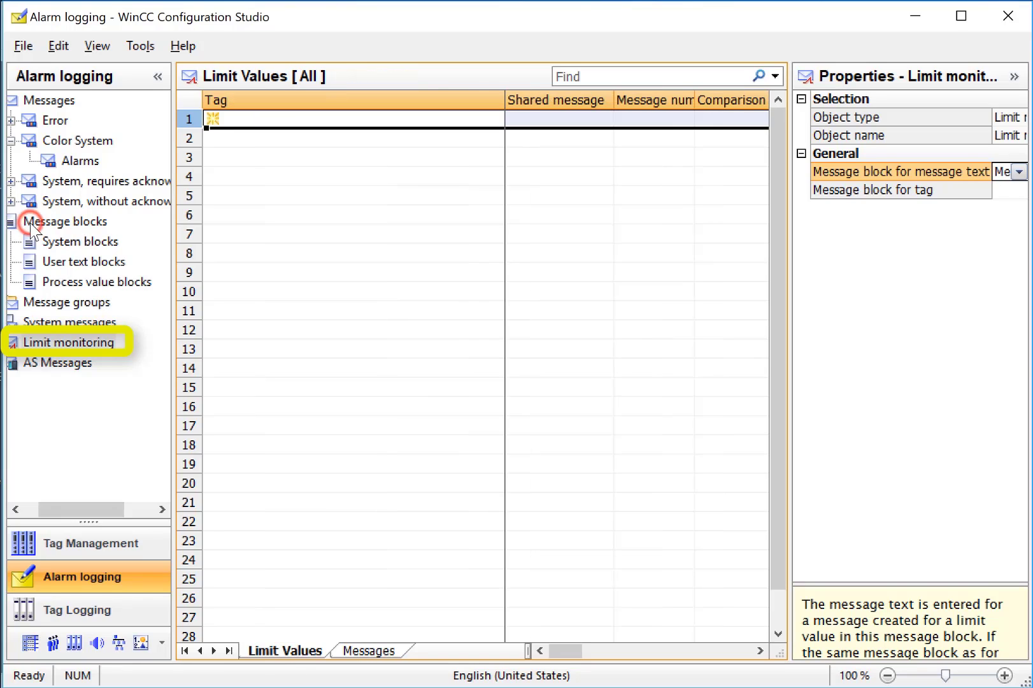
click(315, 121)
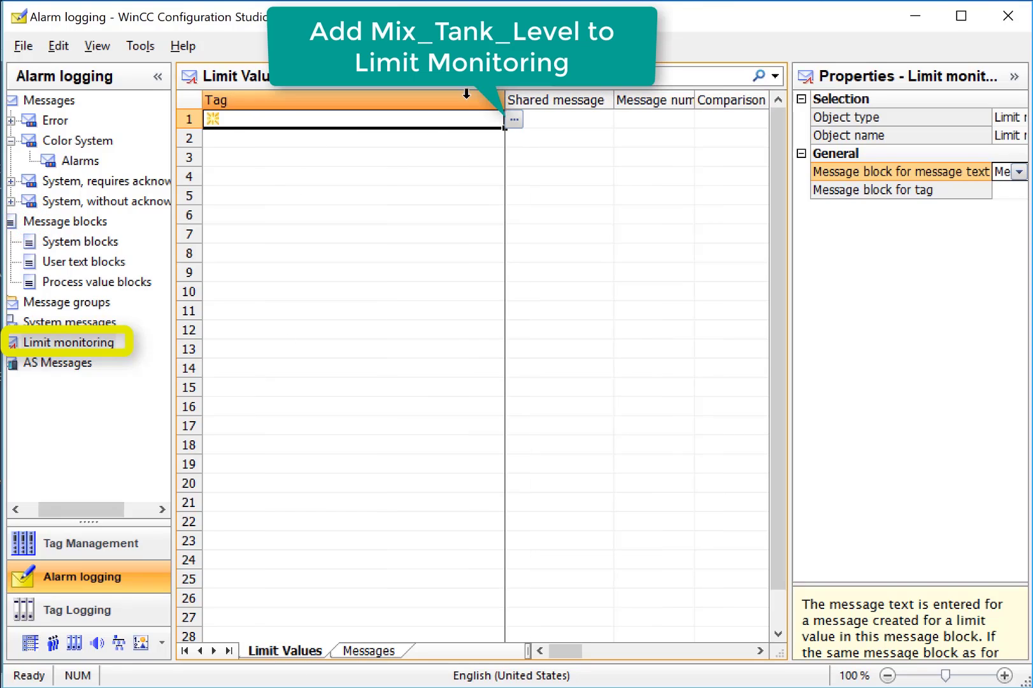
click(513, 120)
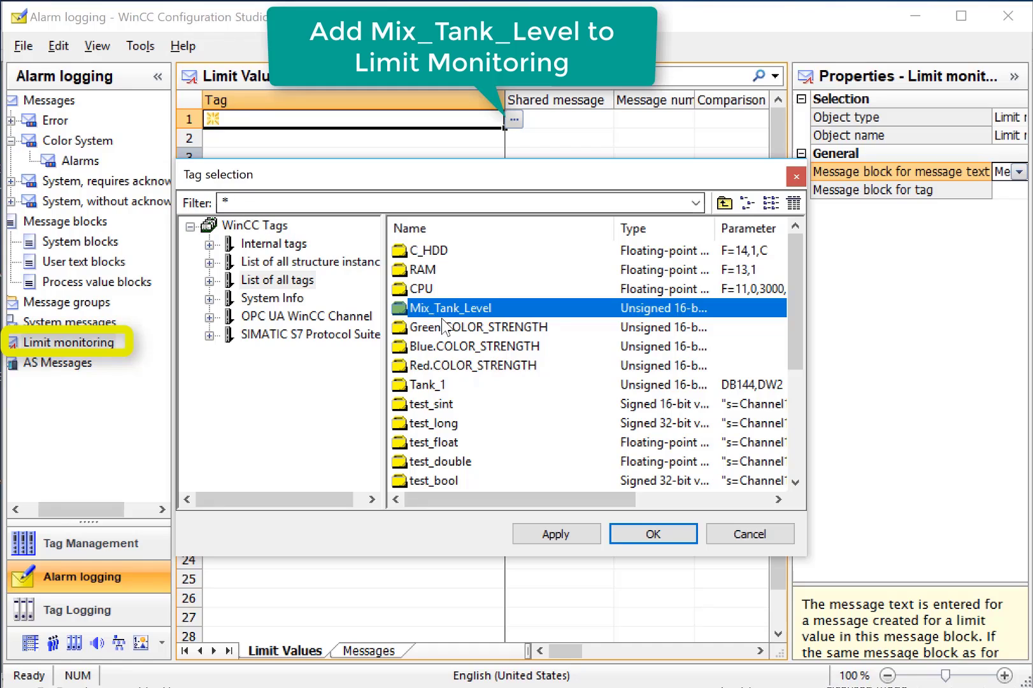
click(645, 535)
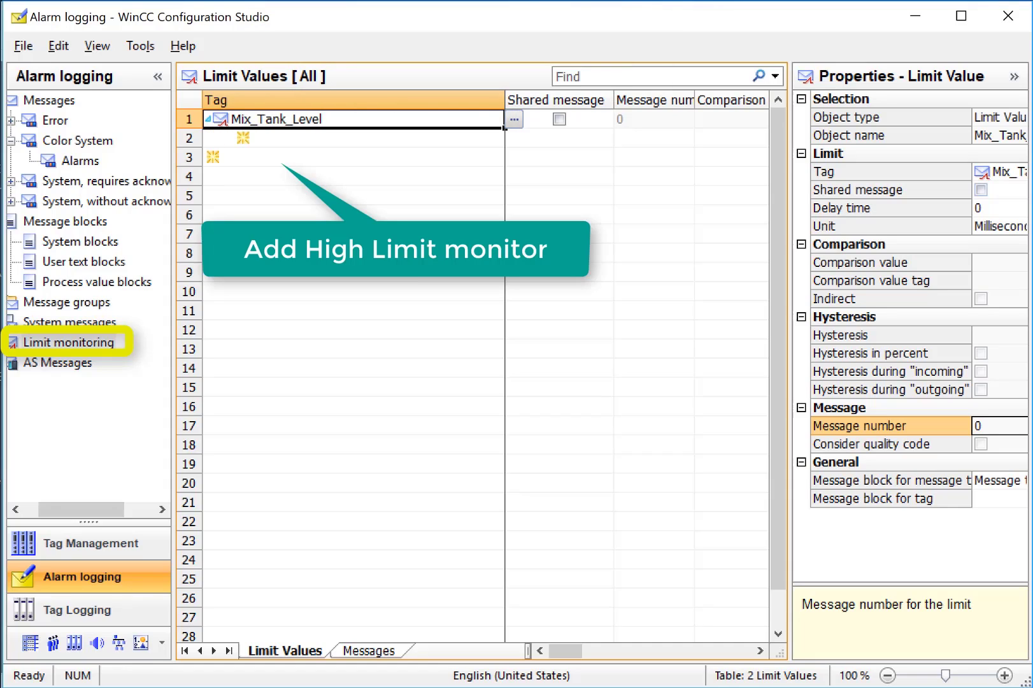
Add a High limit entry under Mix_Tank_Level and assign it message number 1
click(247, 138)
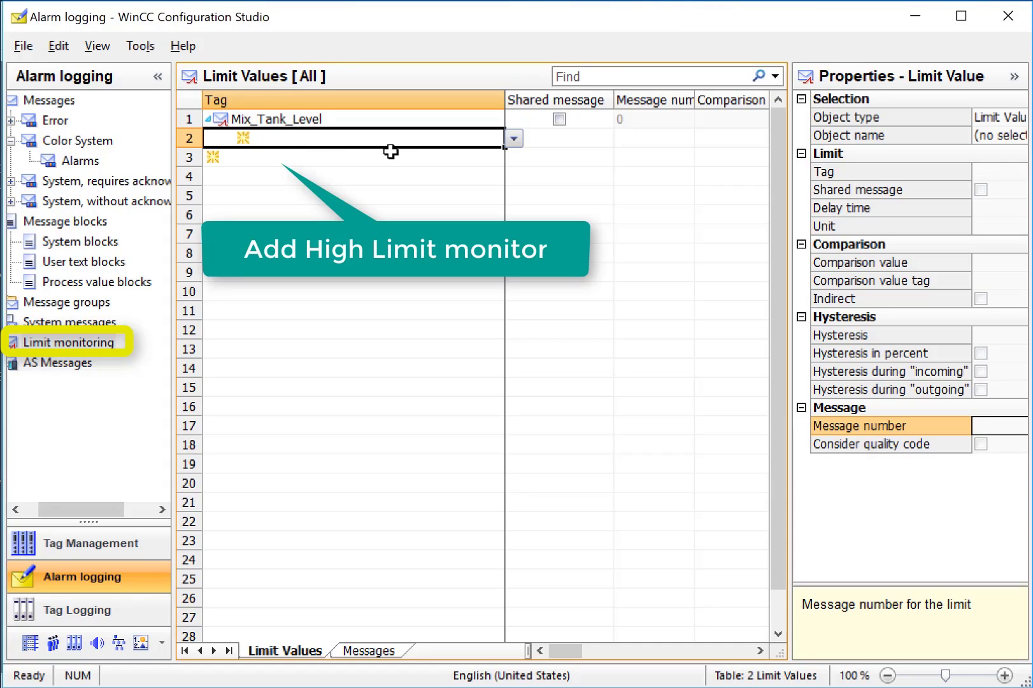
click(515, 139)
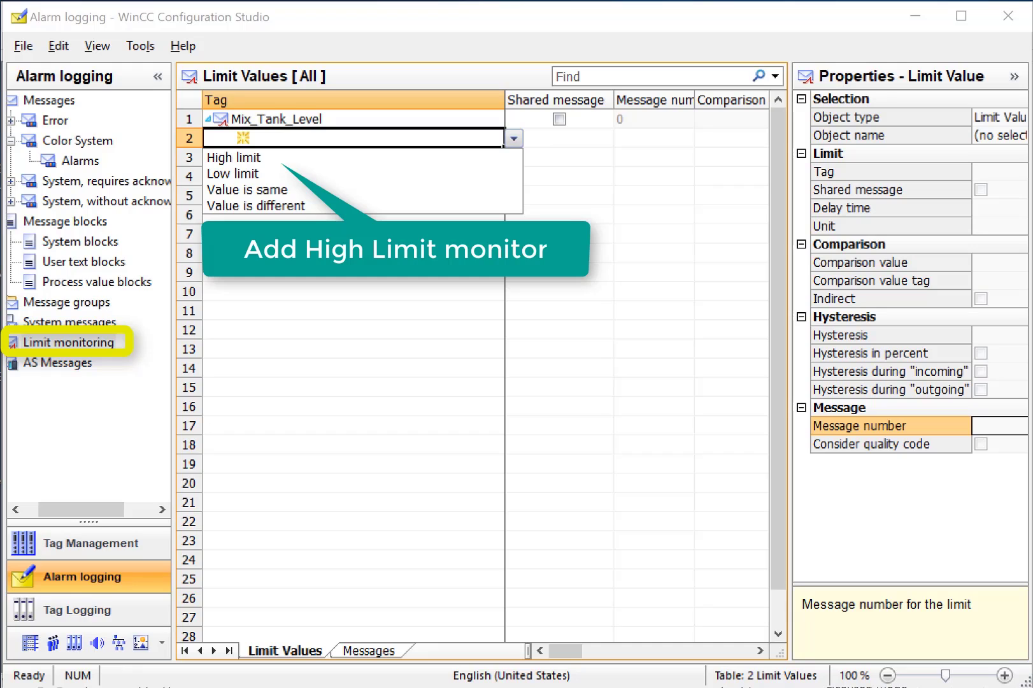
click(254, 159)
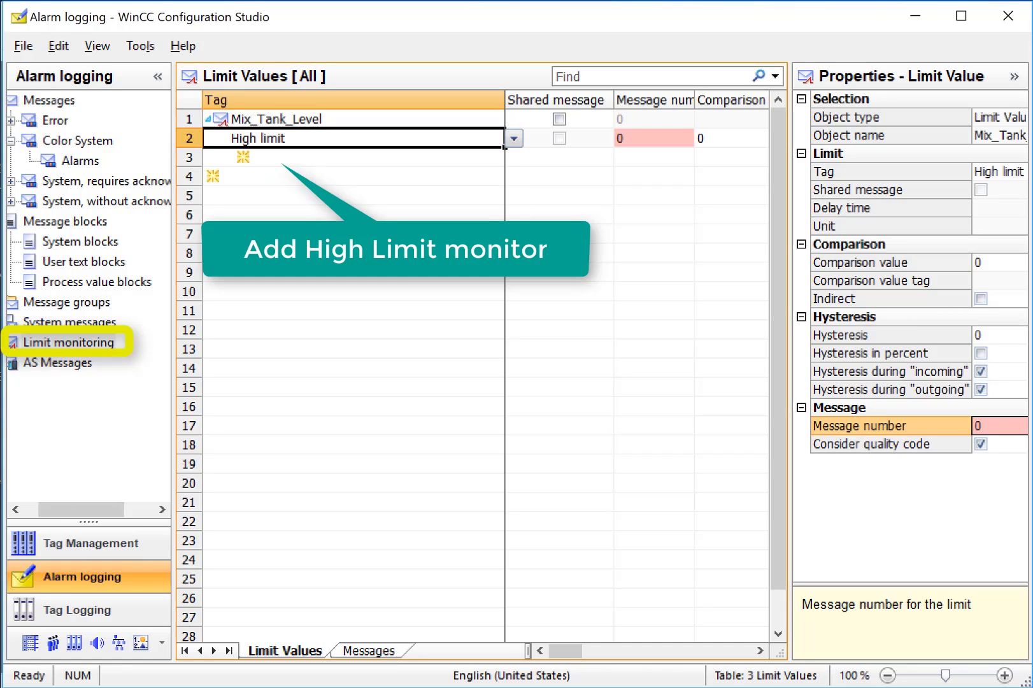
drag(795, 386, 566, 360)
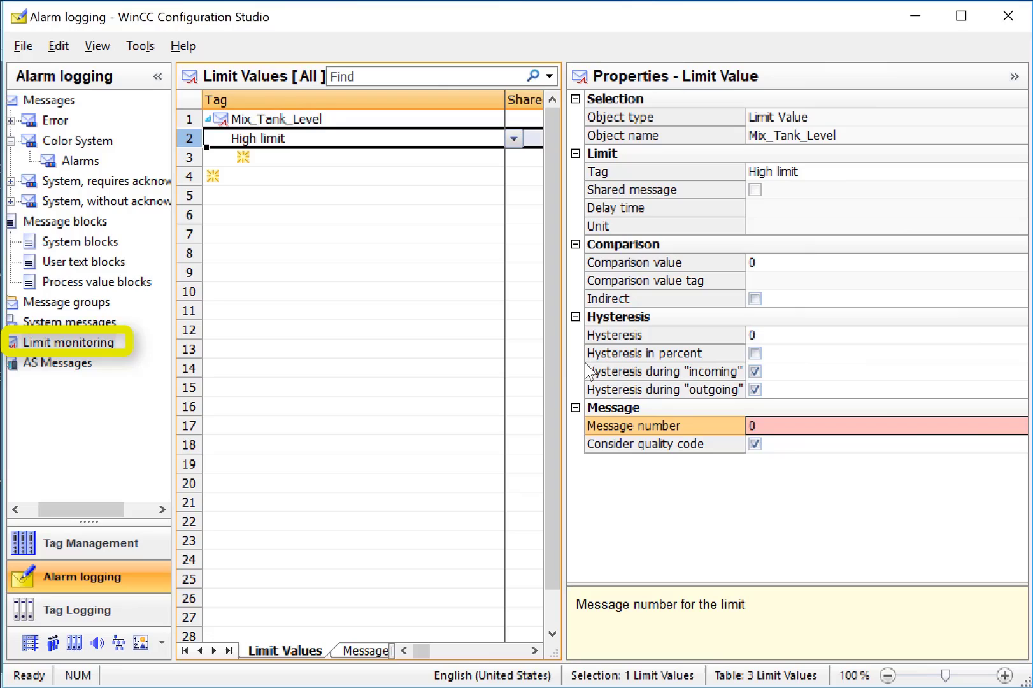
click(767, 427)
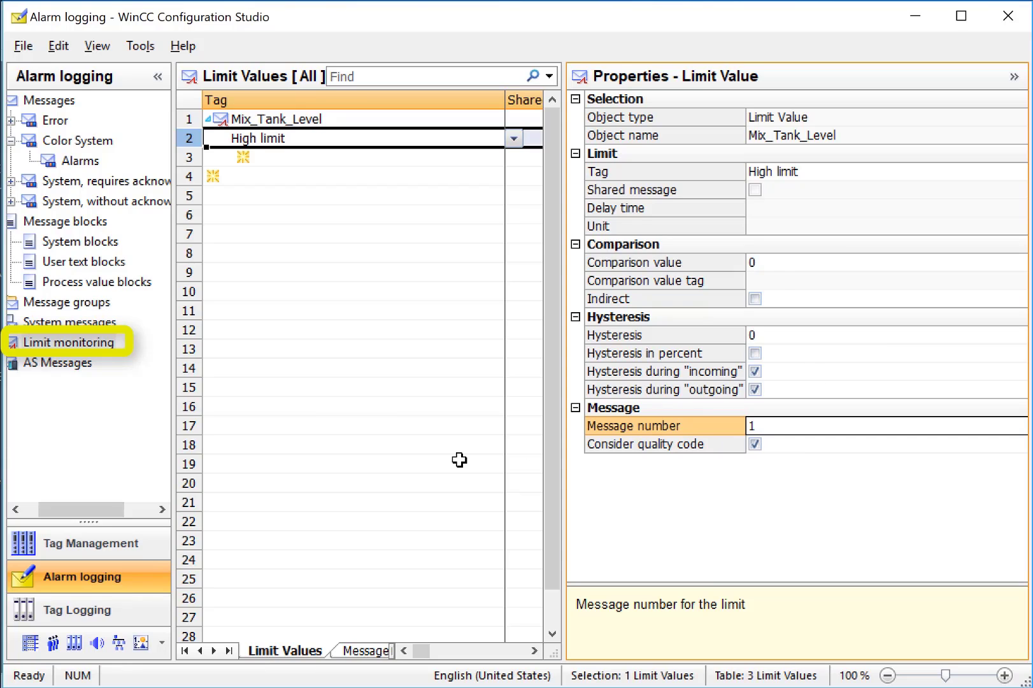
Move limit message 1 into the Color System class as an Alarms message
click(362, 650)
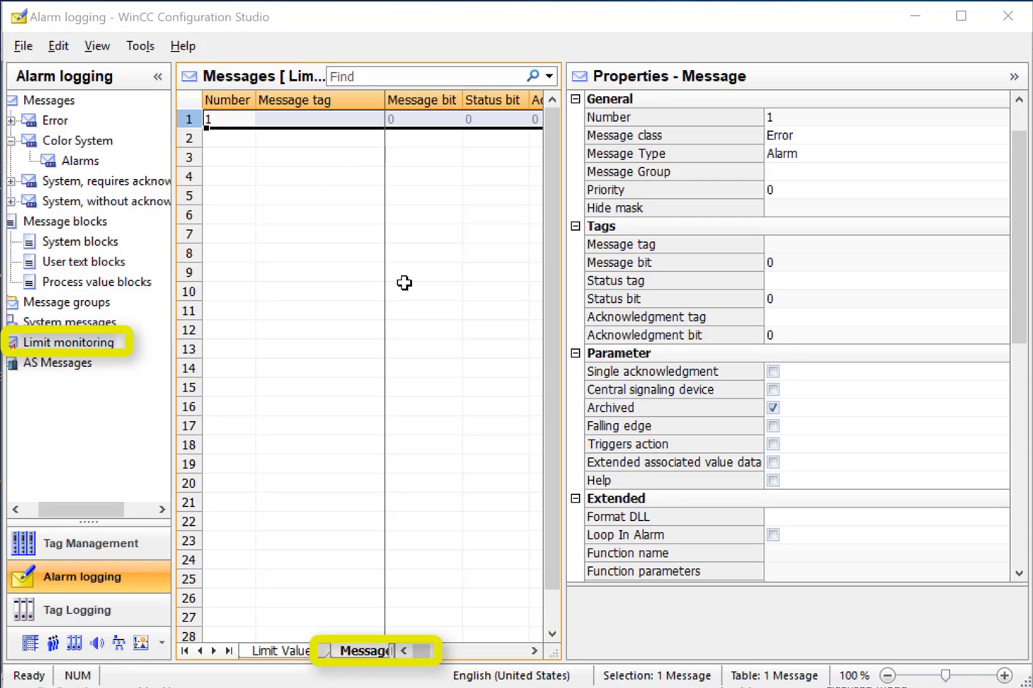
scroll(920, 408, down, 7)
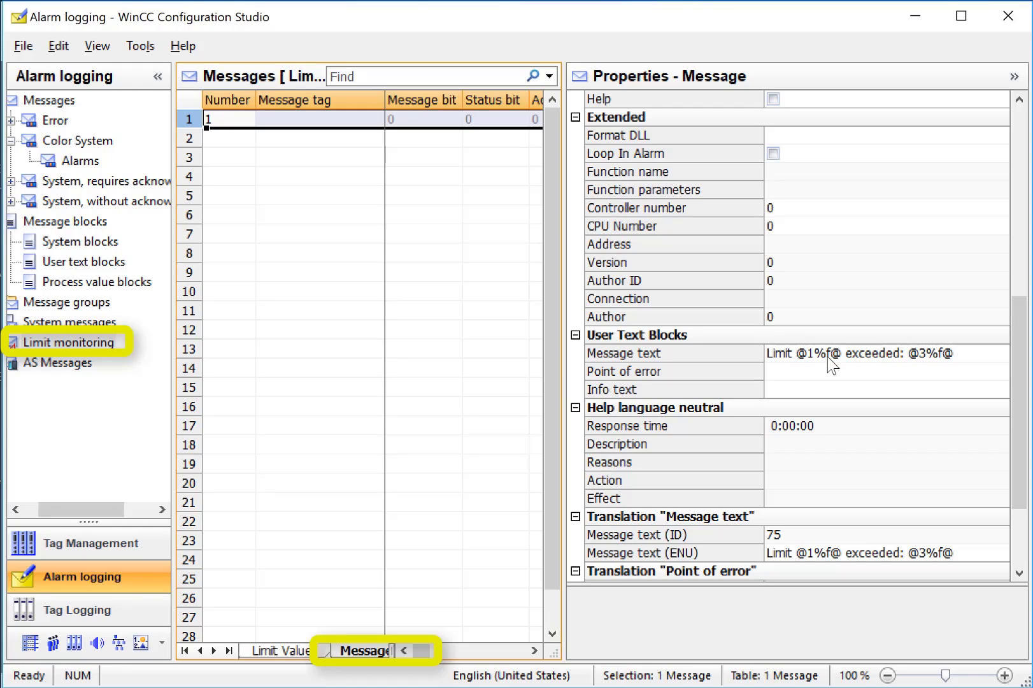
scroll(722, 409, up, 8)
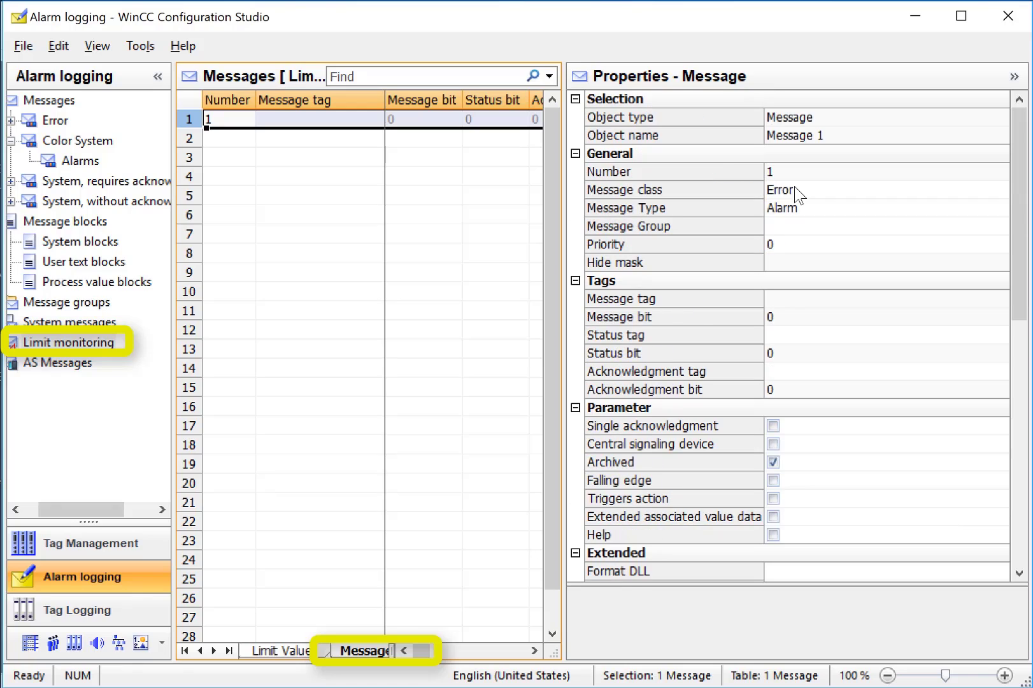
click(796, 191)
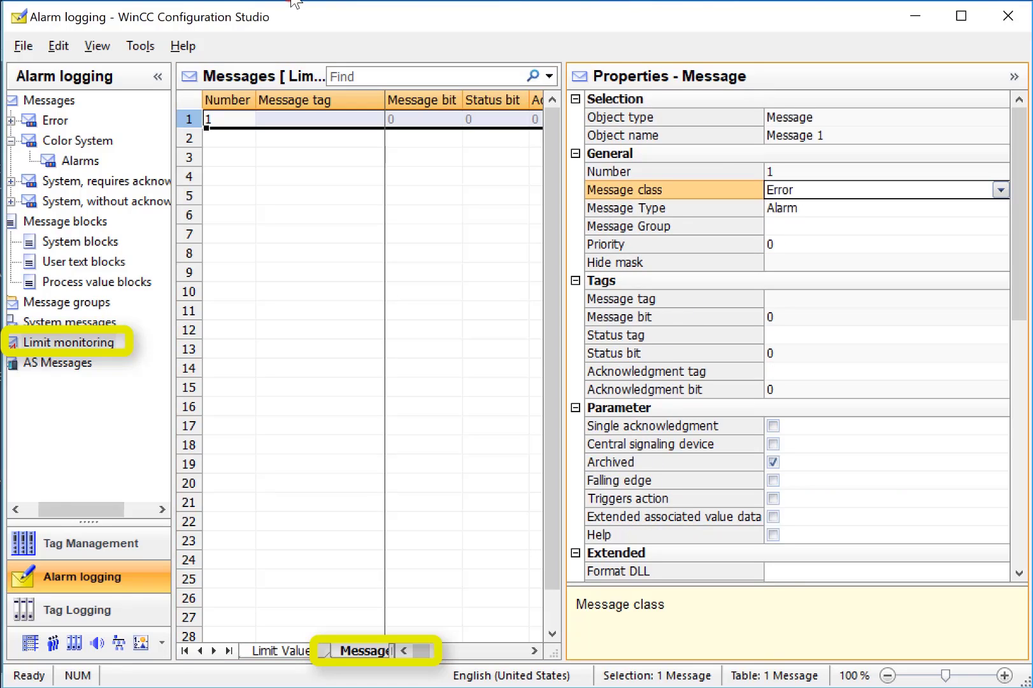
click(853, 190)
click(322, 11)
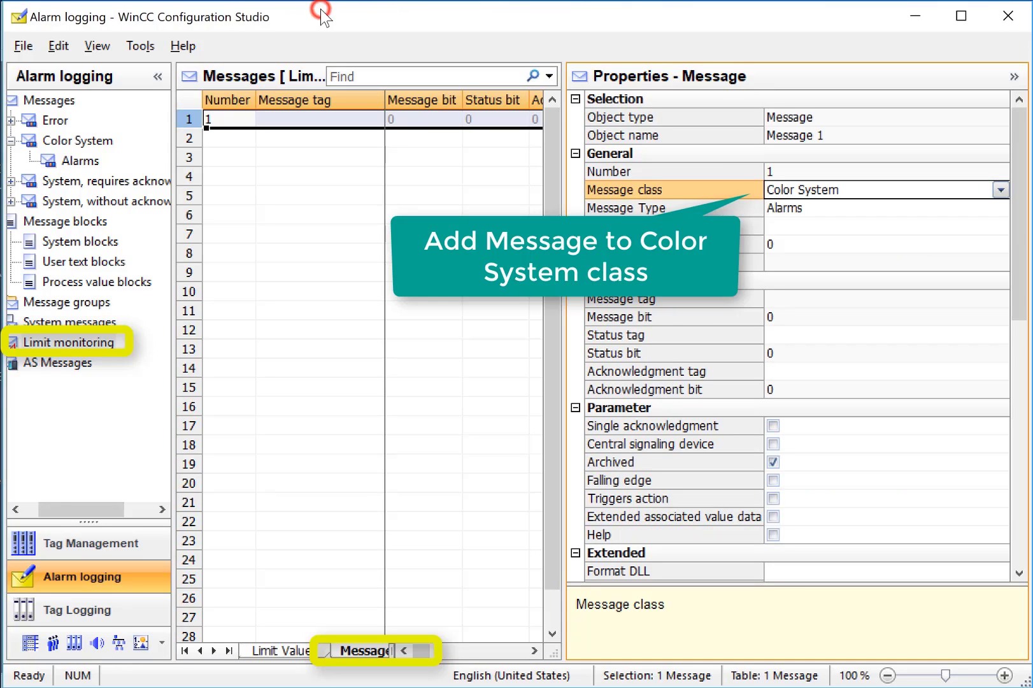
click(82, 162)
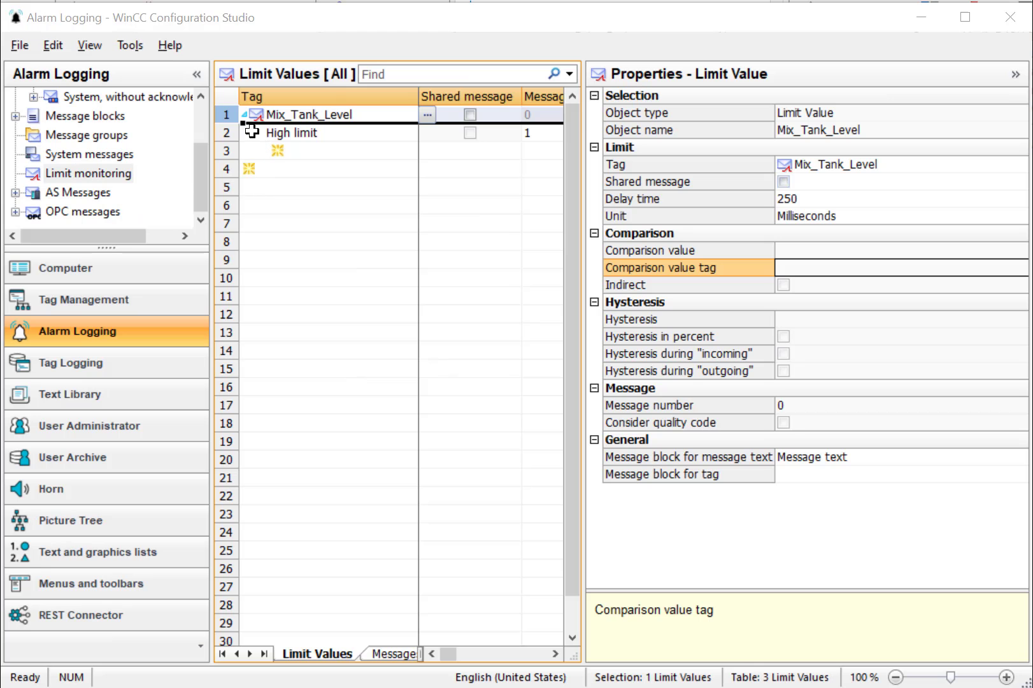
Set the High limit comparison value to 78
click(252, 131)
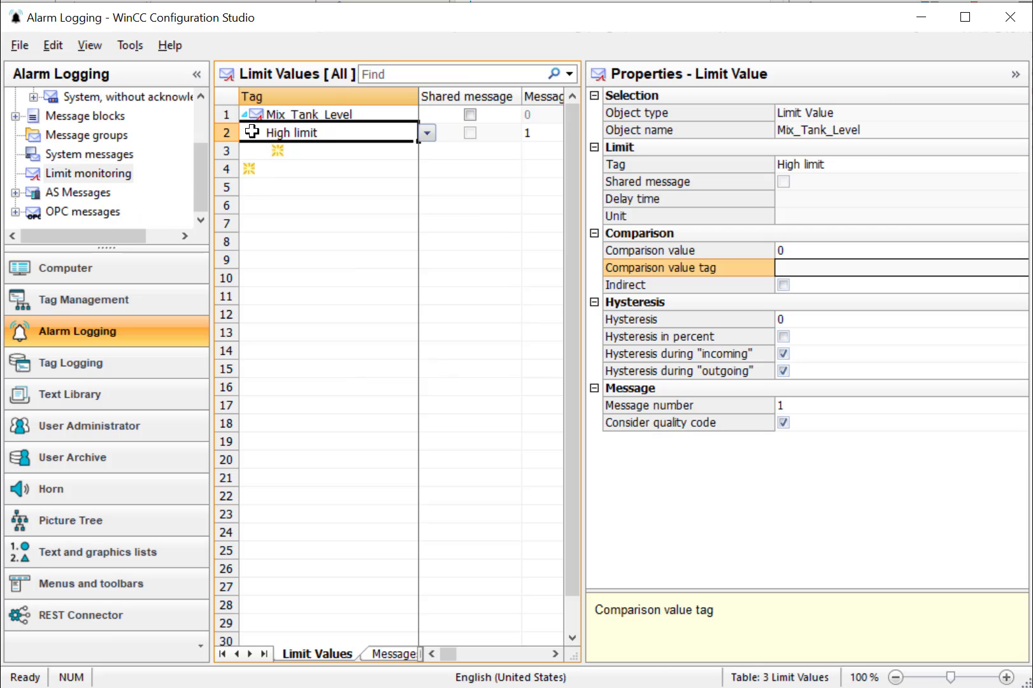
click(791, 250)
double_click(778, 249)
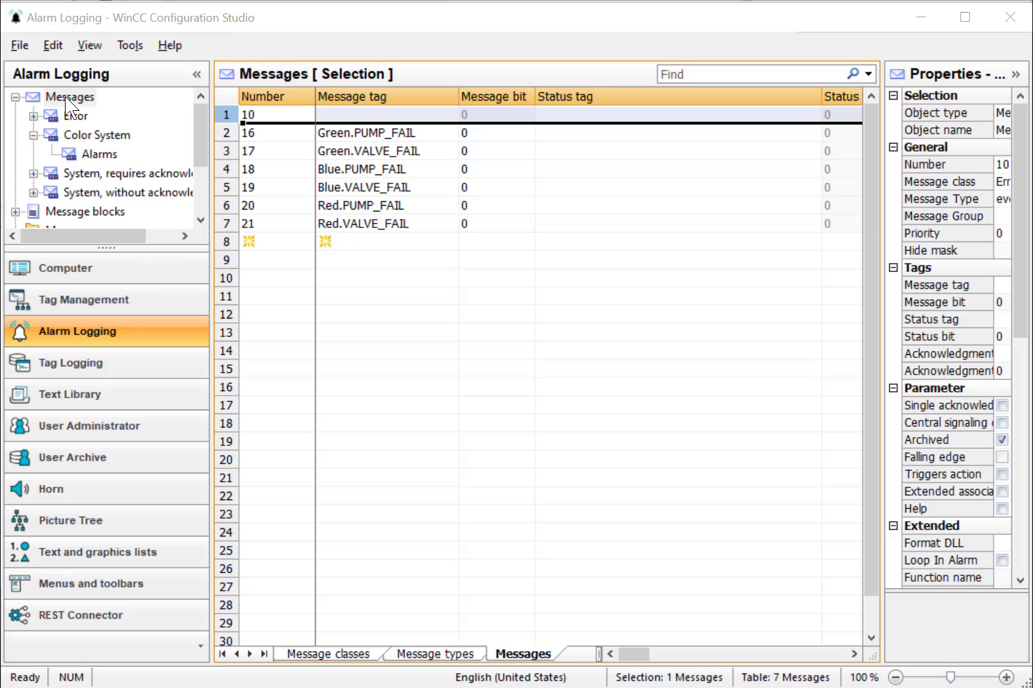
Include Limit monitoring in the message selection, then return to Mix_Tank_Level's limits
click(65, 98)
right_click(67, 99)
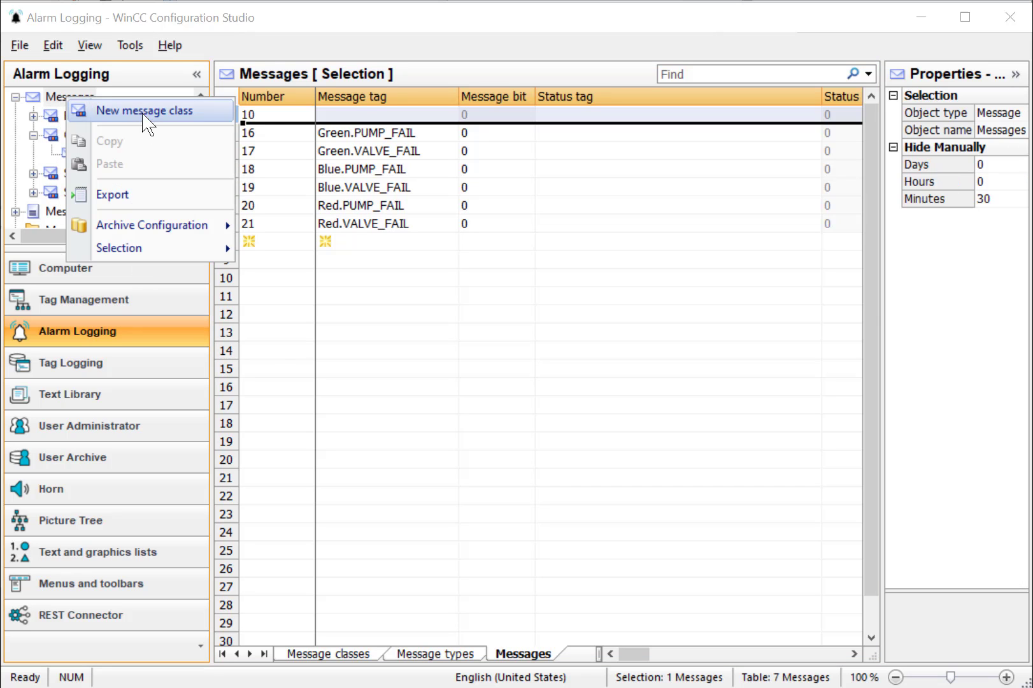
mouse_move(143, 252)
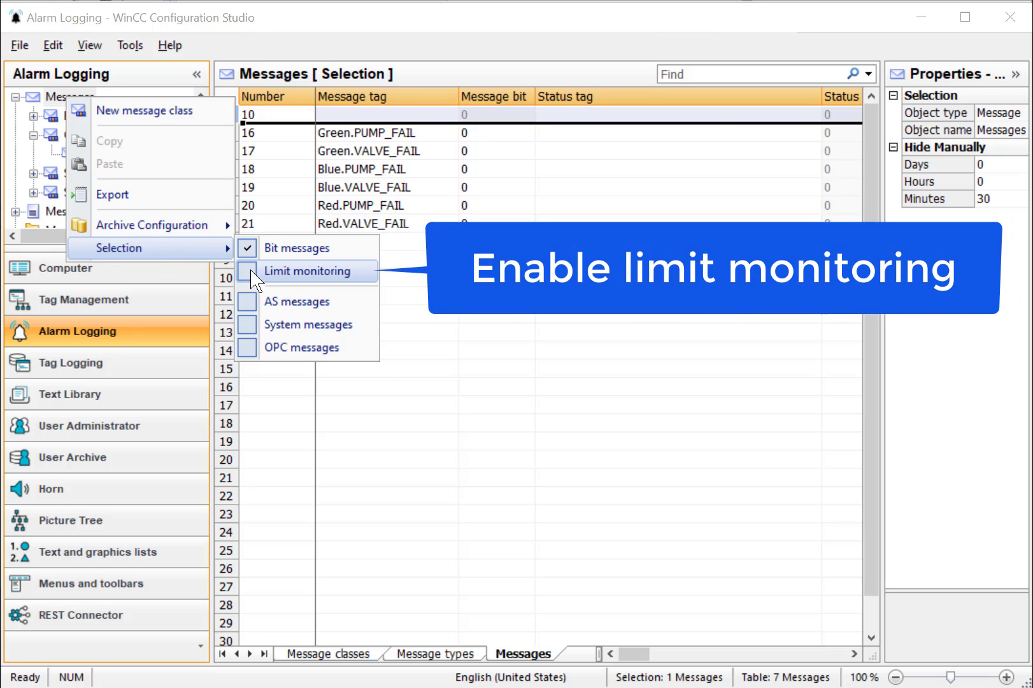
click(255, 274)
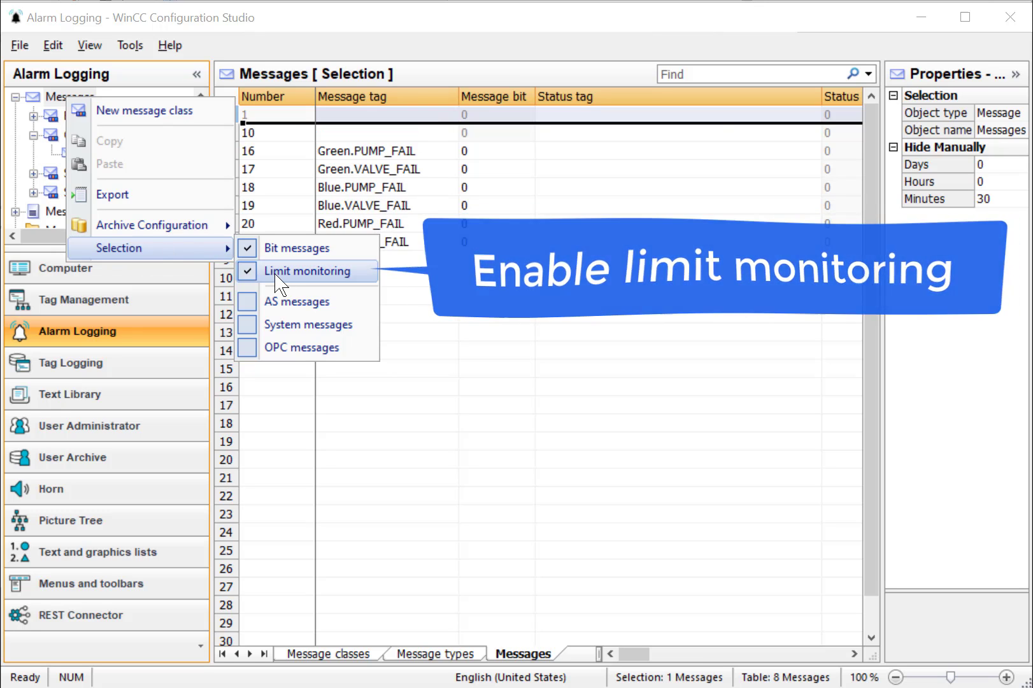
click(495, 295)
scroll(70, 204, down, 2)
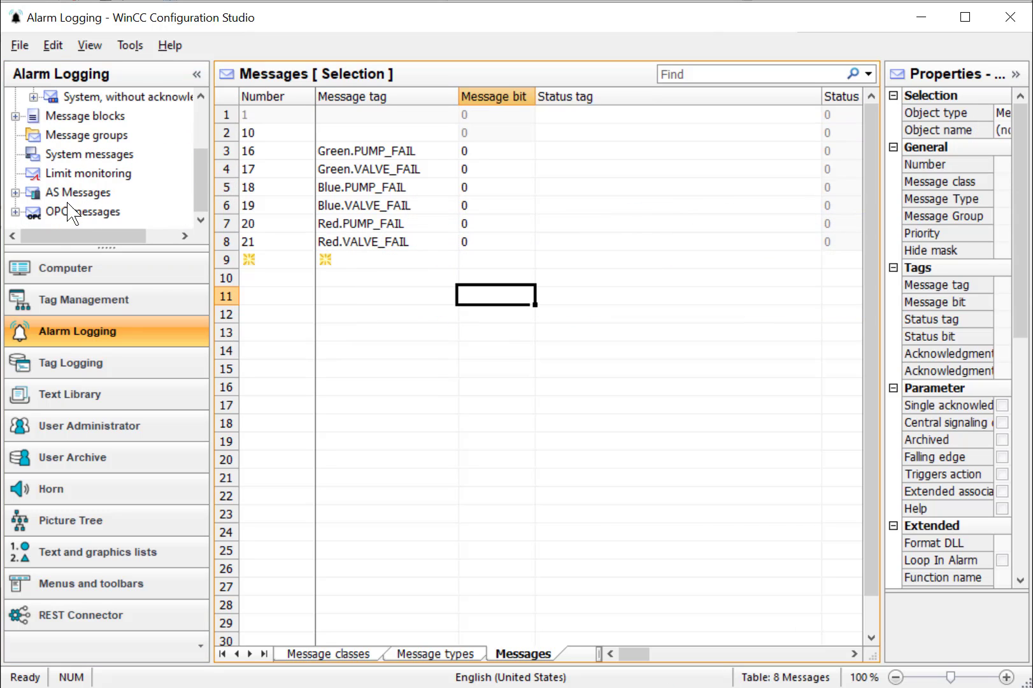
click(79, 173)
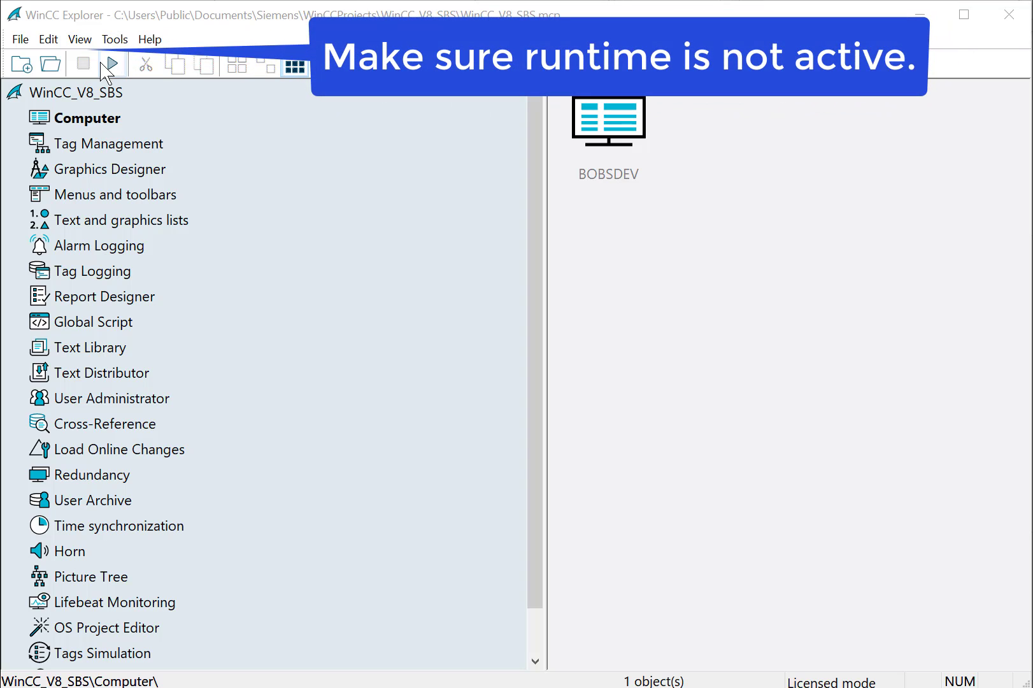
Add Alarm Logging Runtime to the computer's runtime startup list and confirm
click(597, 129)
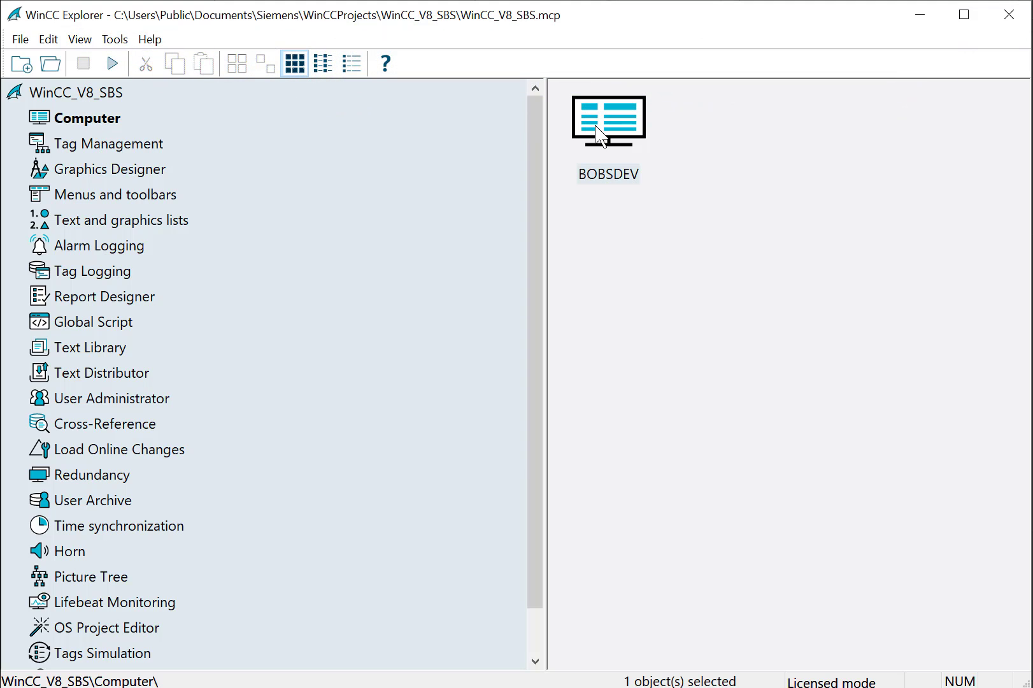
right_click(596, 127)
click(647, 226)
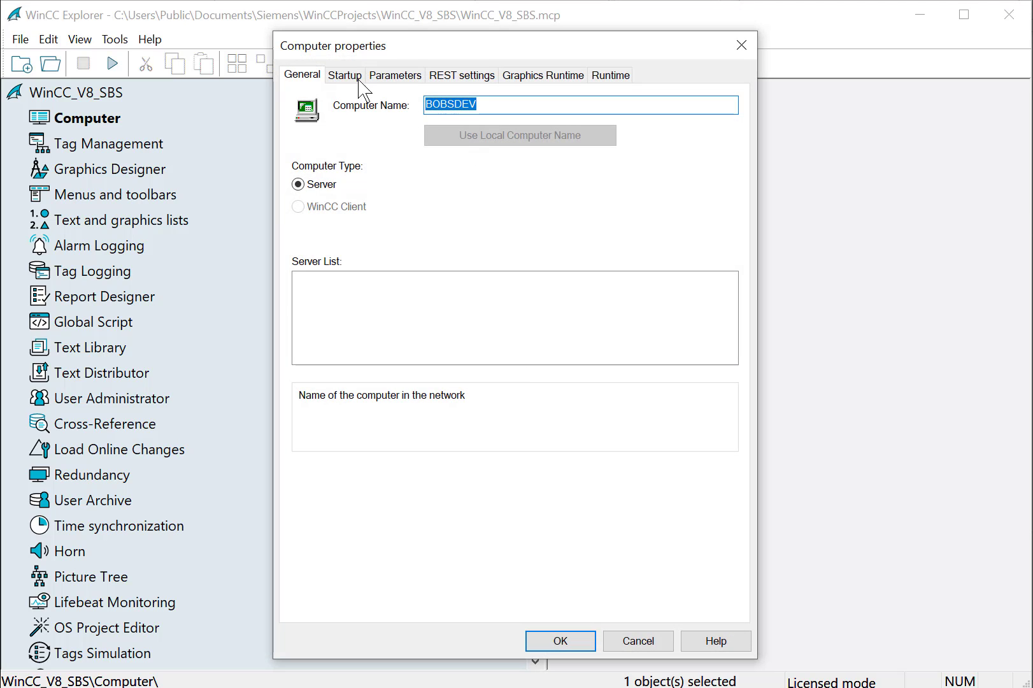
click(350, 75)
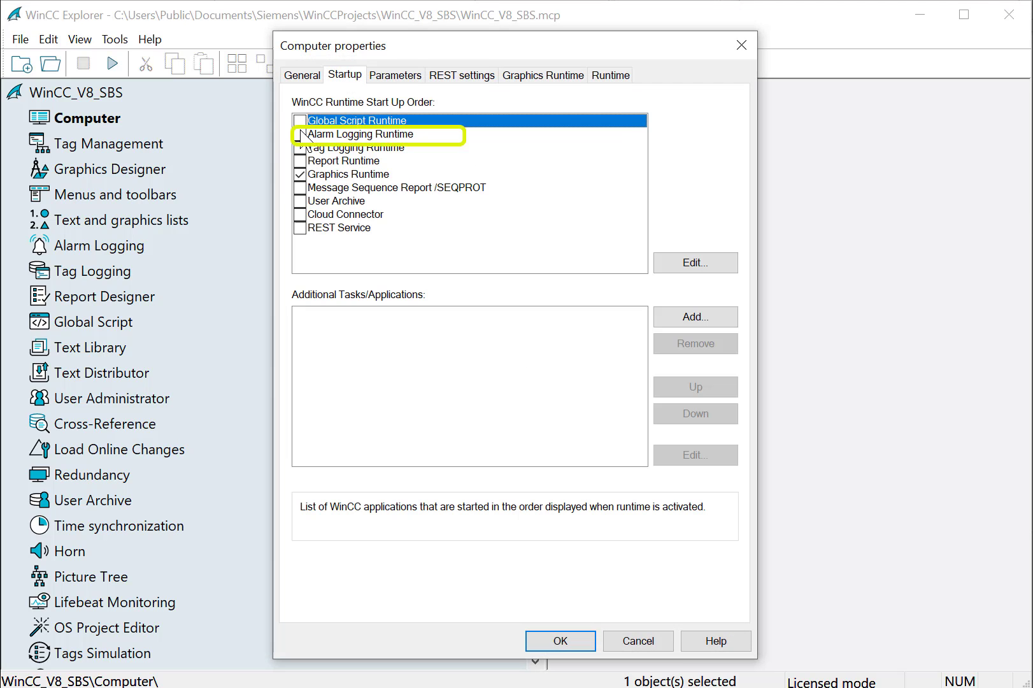
click(300, 135)
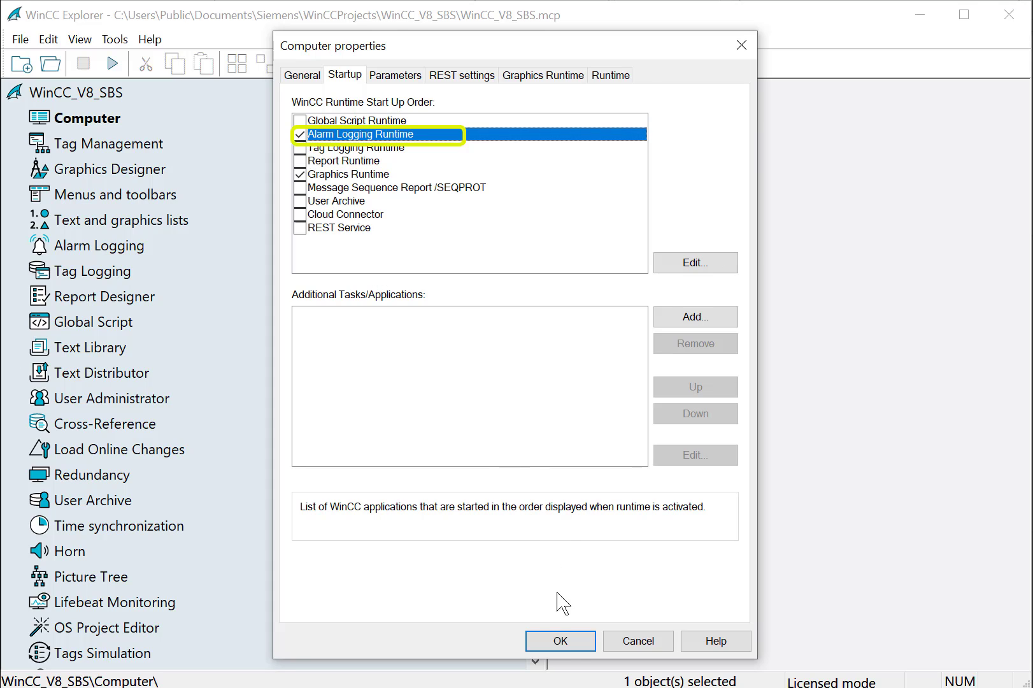
click(571, 647)
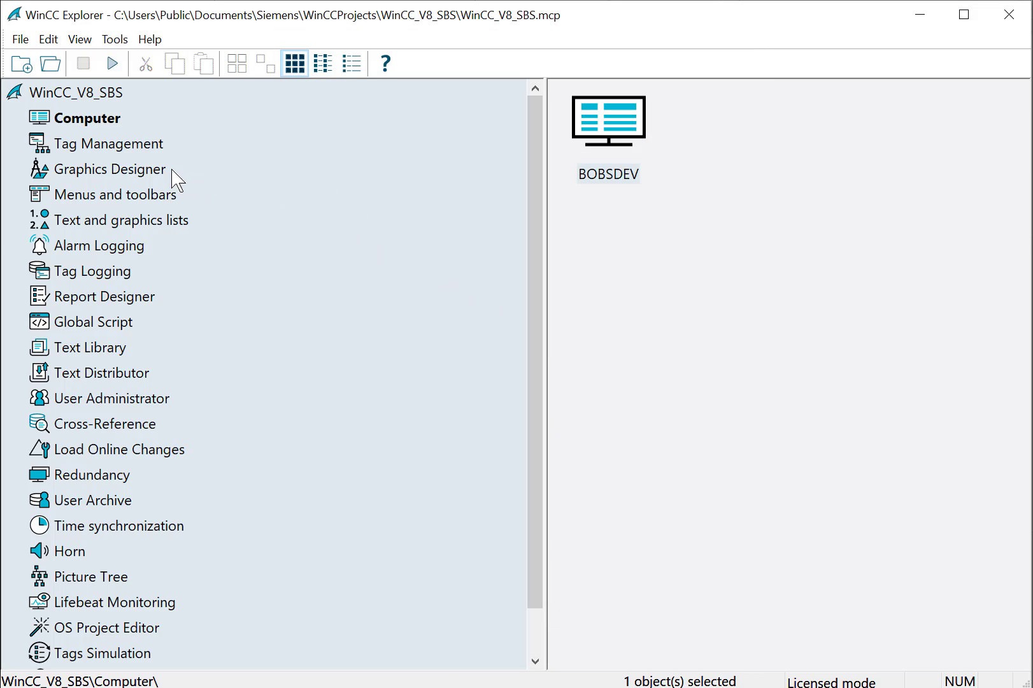
Open the Alarms.PDL picture for editing in Graphics Designer
click(149, 170)
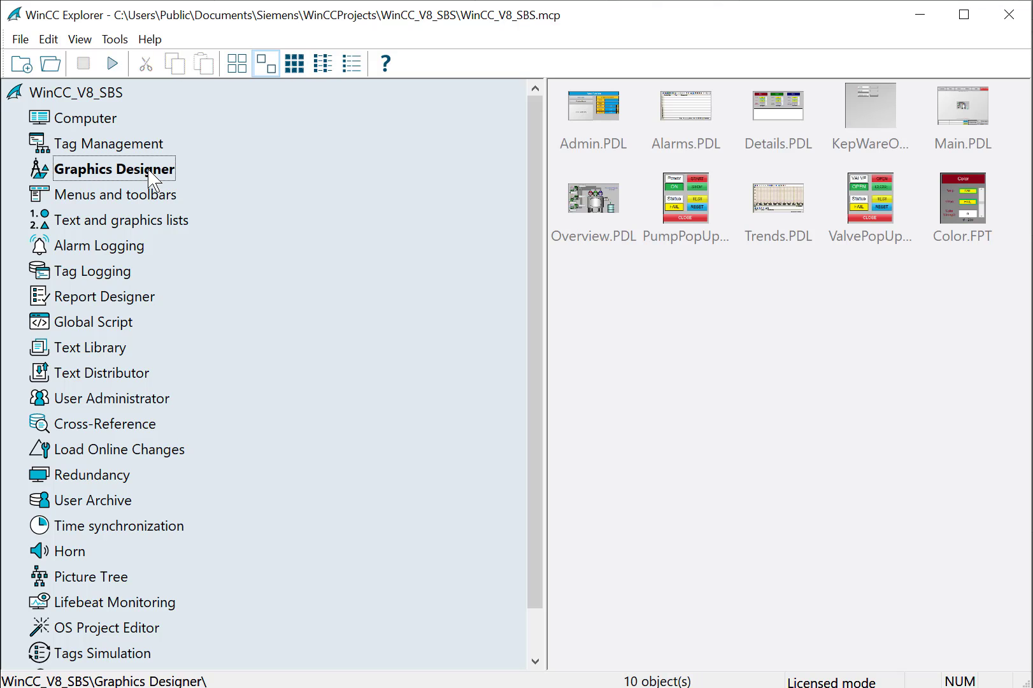
click(690, 112)
right_click(694, 121)
click(733, 123)
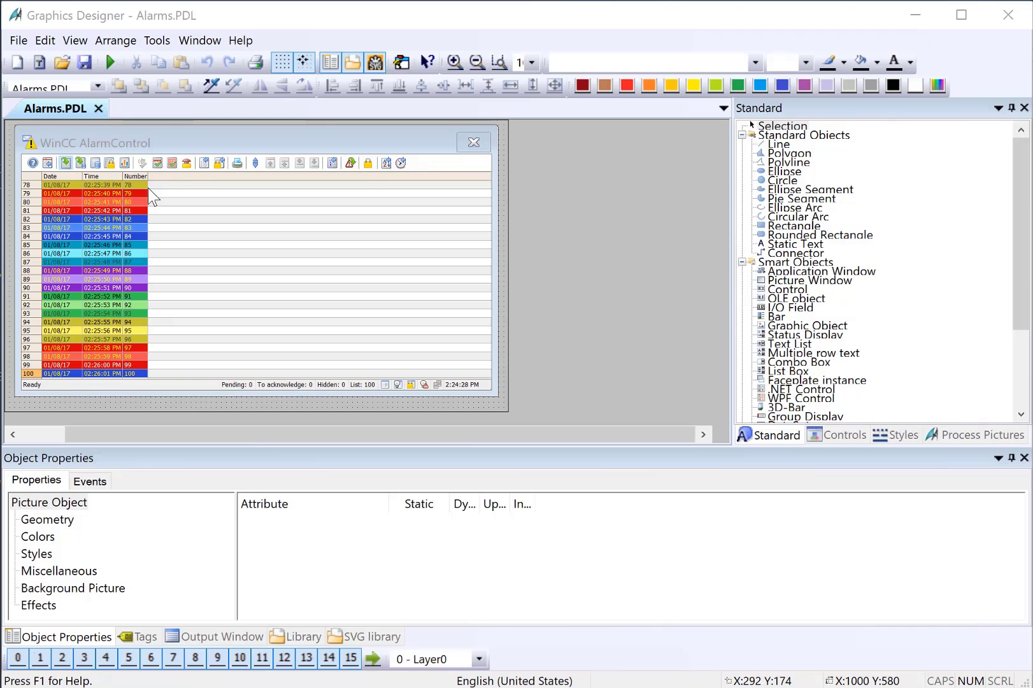
Turn off auto-scrolling in the alarm control and set default sorting to Descending
double_click(269, 215)
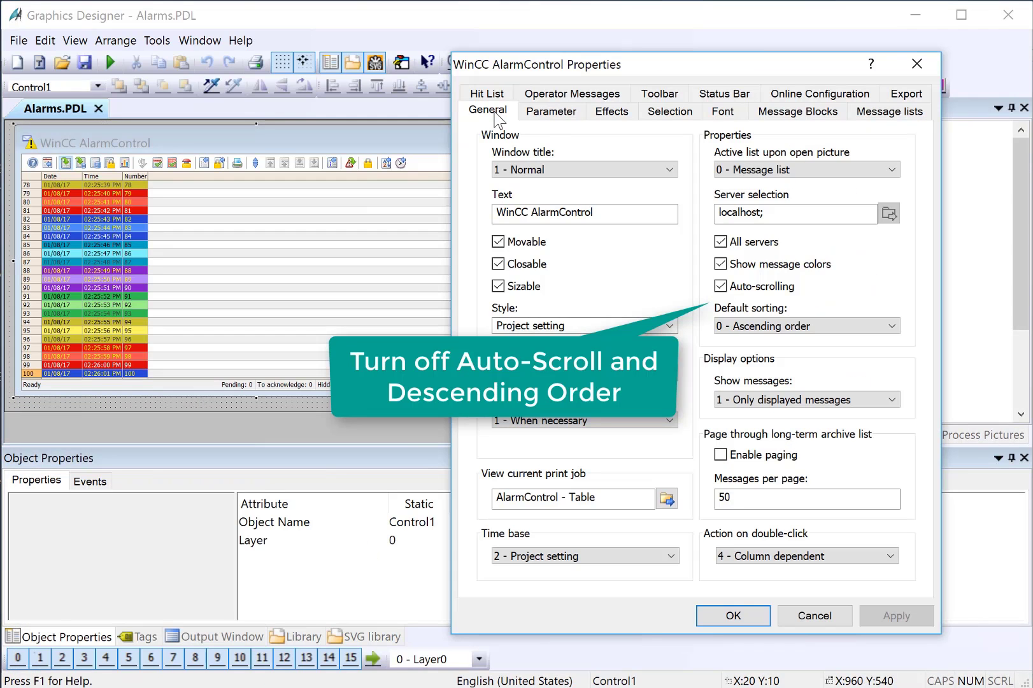
click(720, 286)
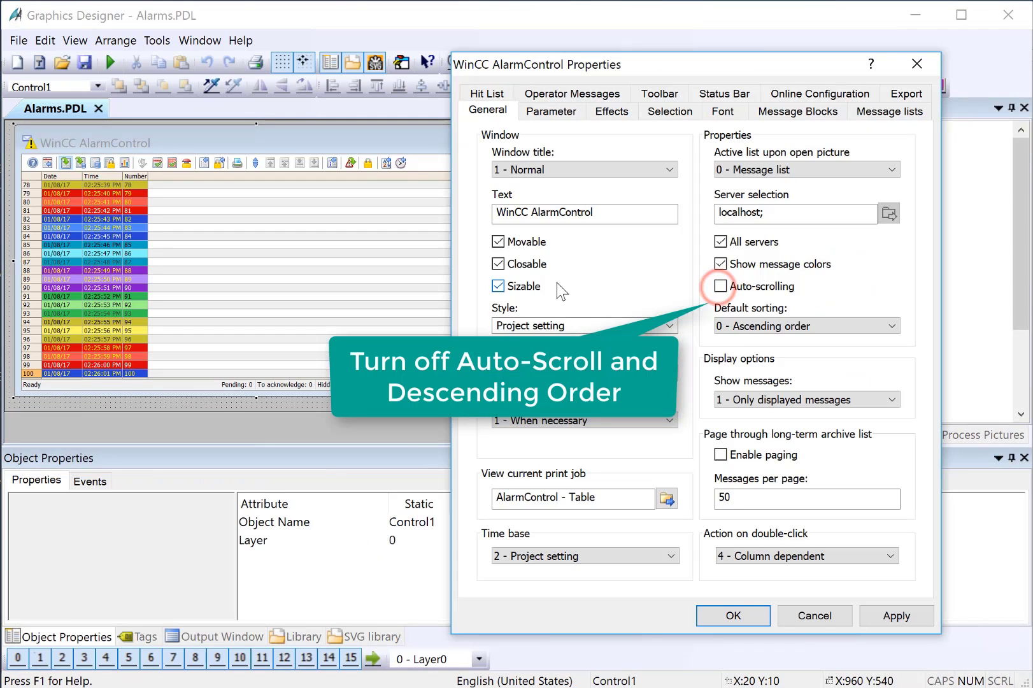
click(769, 326)
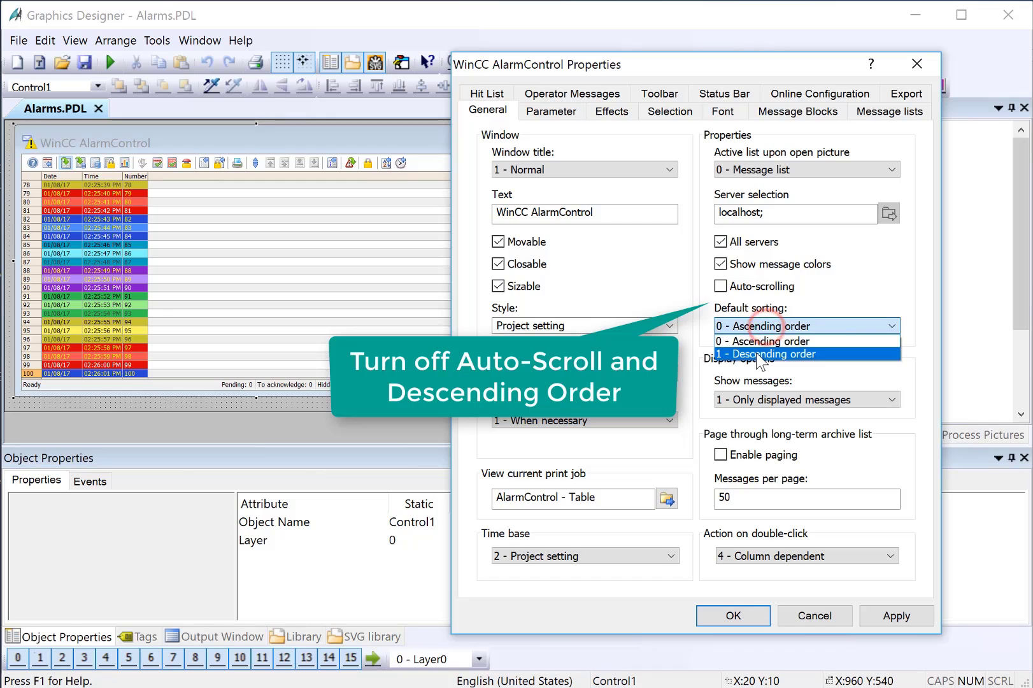
click(739, 349)
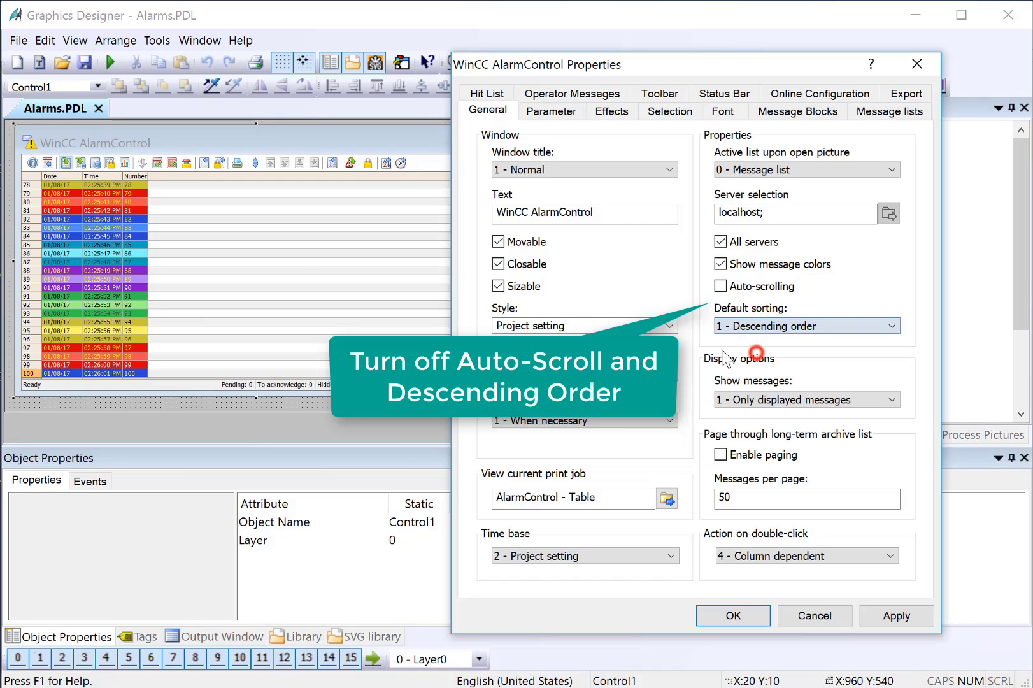
Add Message text to the message list columns, move Number to first, and apply
click(880, 113)
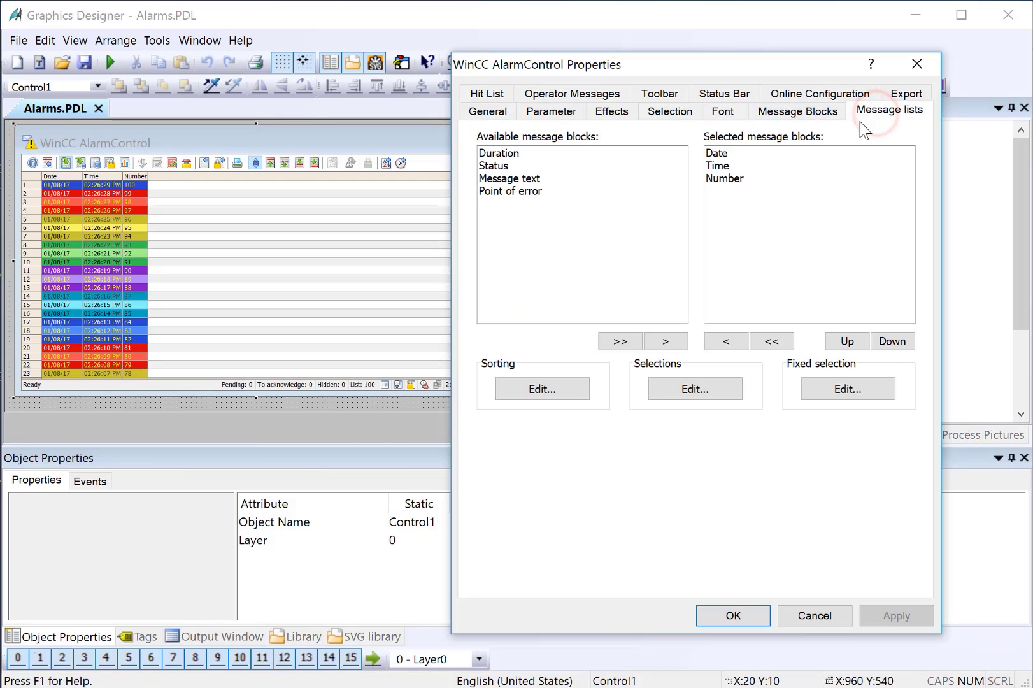
click(506, 179)
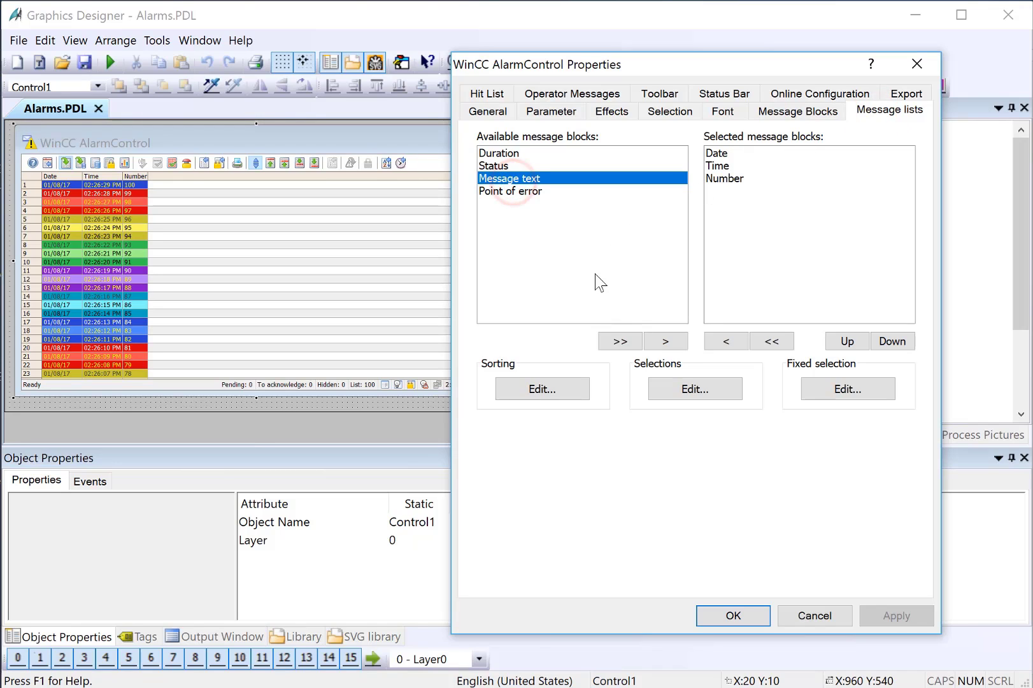
click(661, 342)
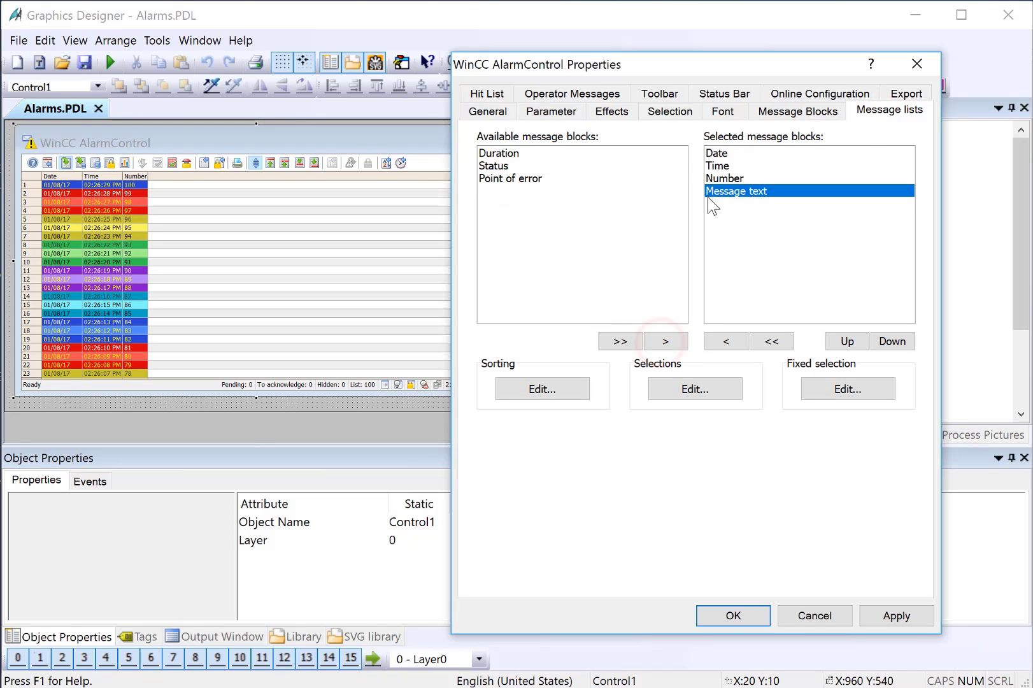
click(846, 342)
click(845, 342)
click(846, 341)
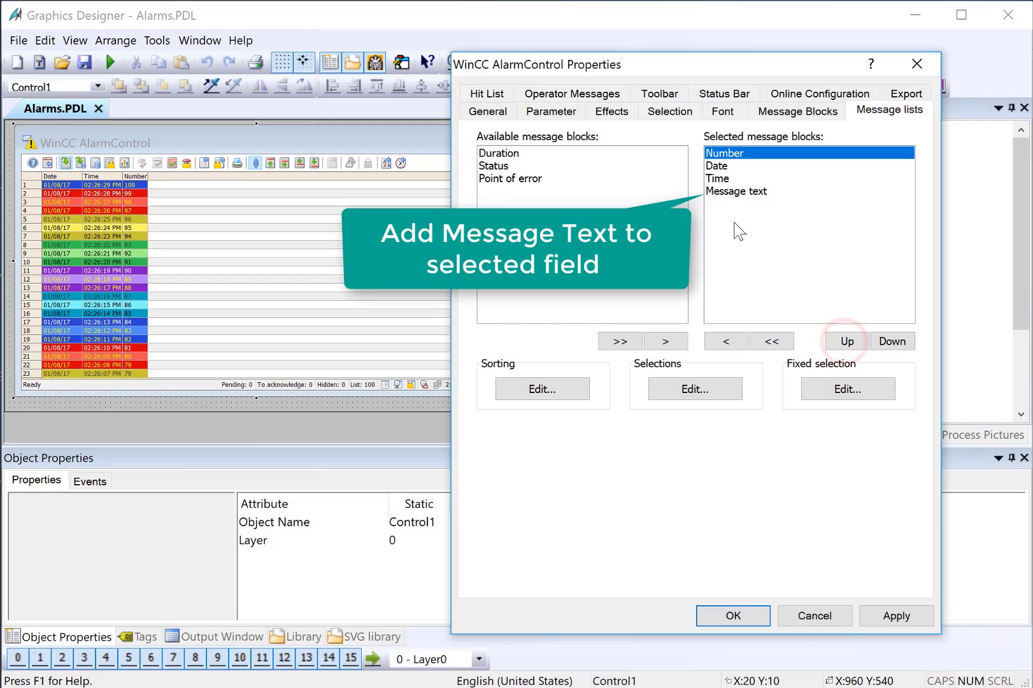
click(887, 615)
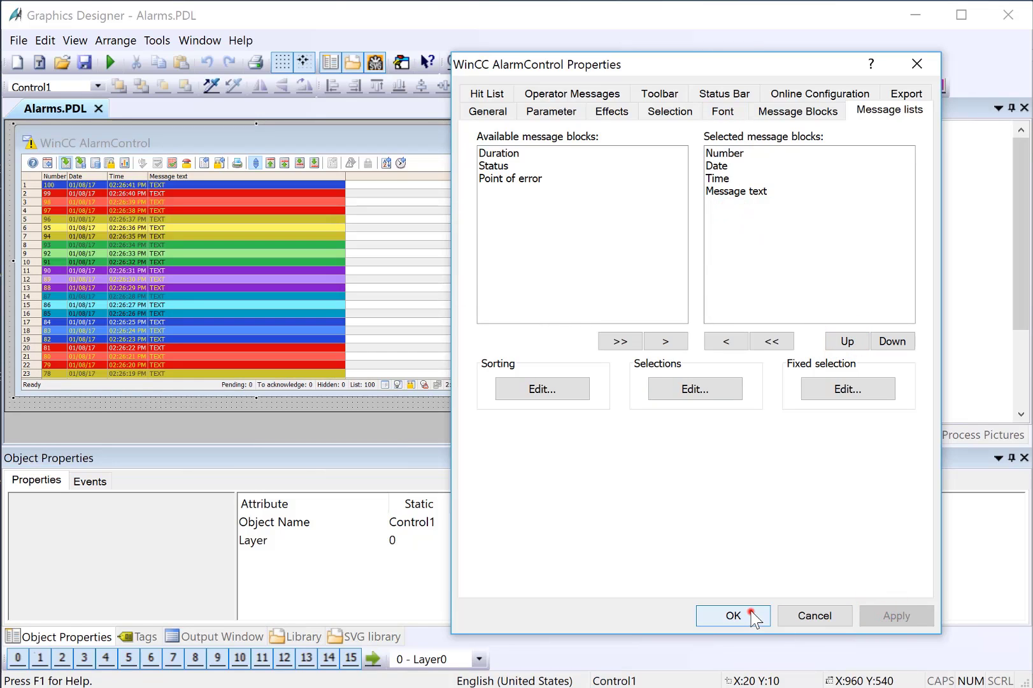
click(754, 617)
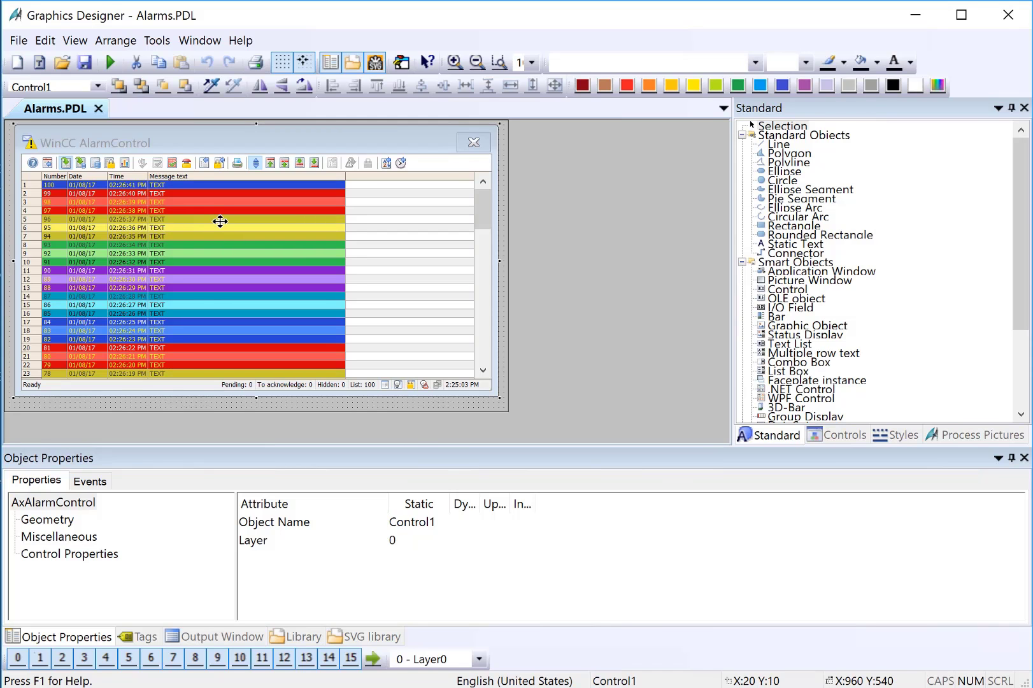
Set the alarm control's font size to 20 and save Alarms.PDL
double_click(220, 221)
drag(237, 147, 698, 73)
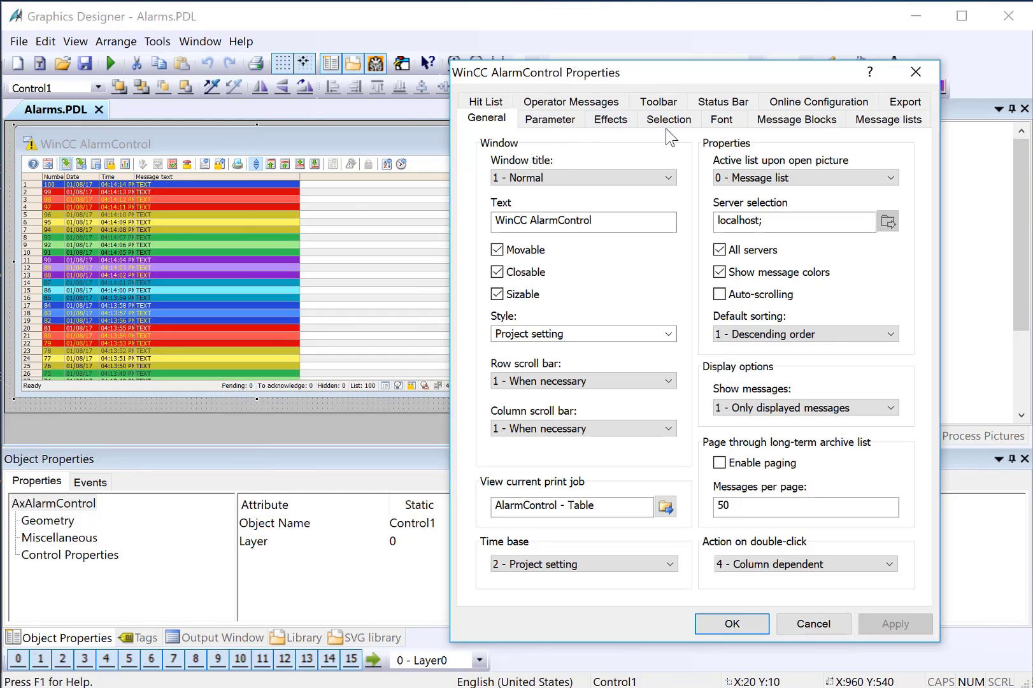
click(722, 119)
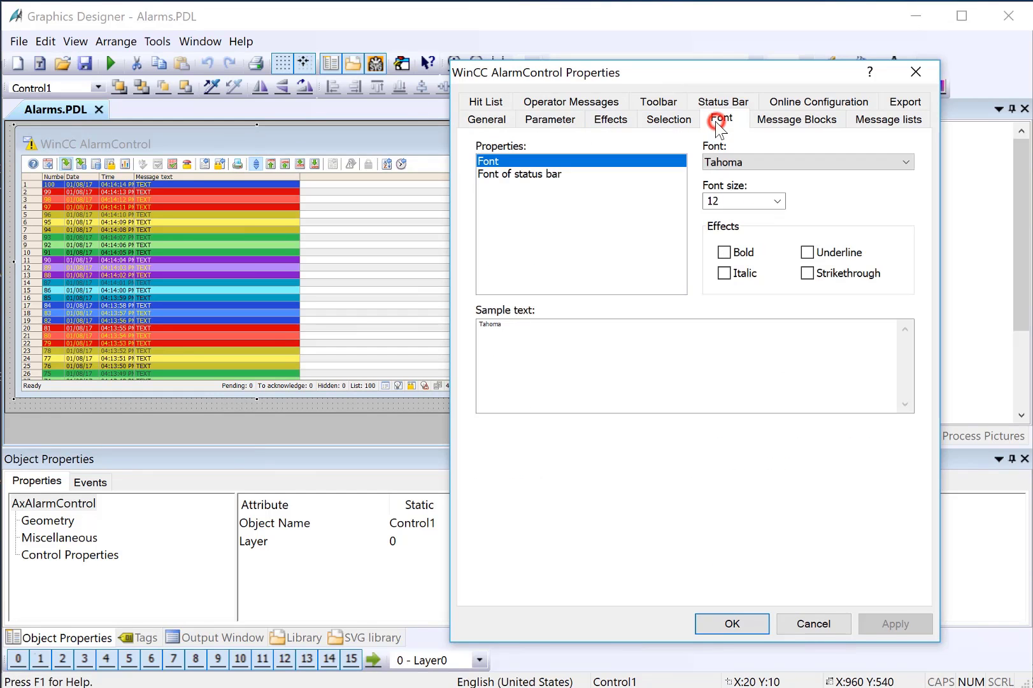
click(776, 202)
click(711, 322)
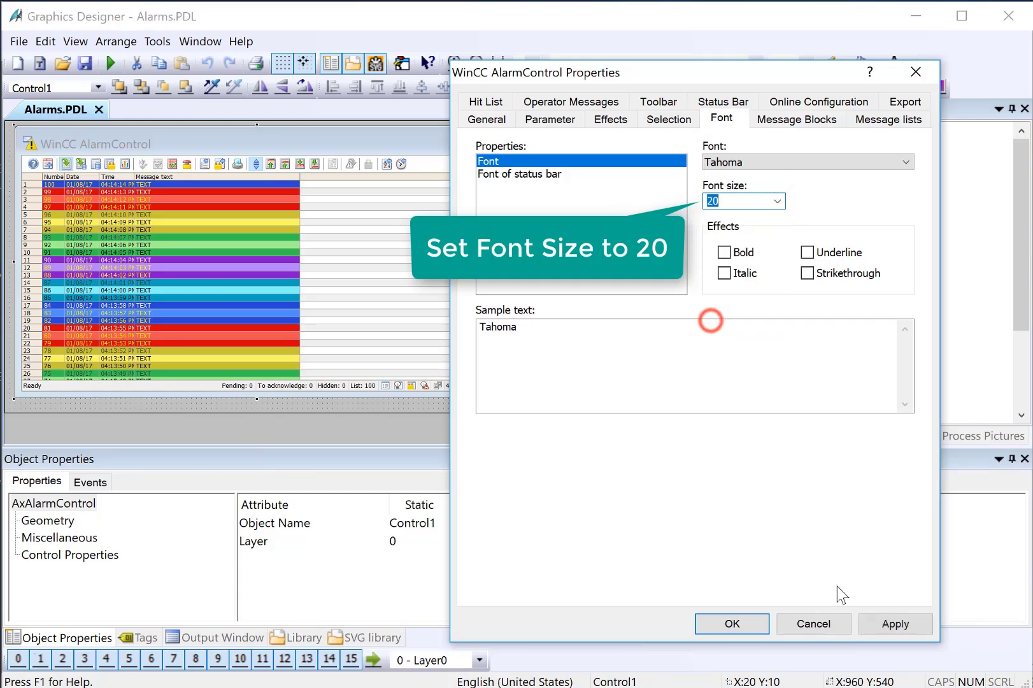
click(752, 626)
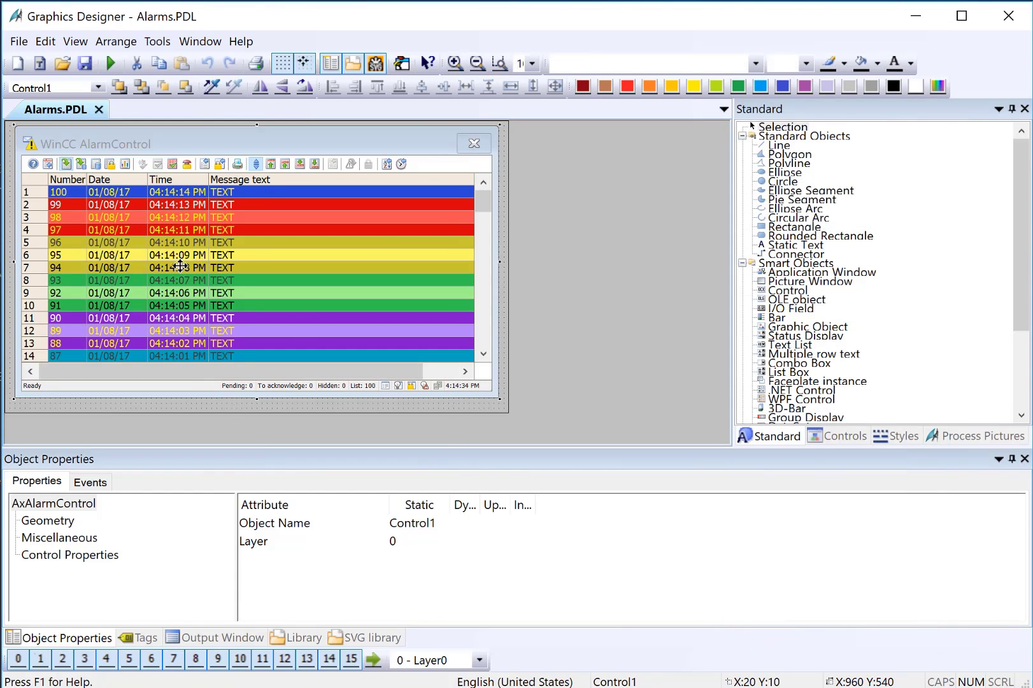
click(84, 63)
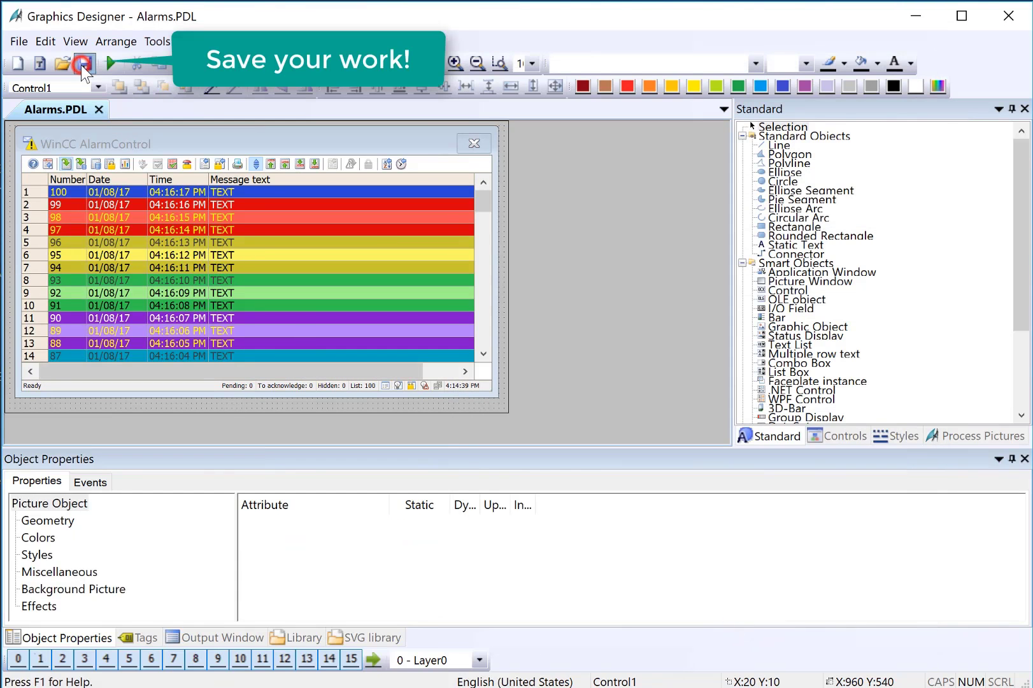
click(19, 41)
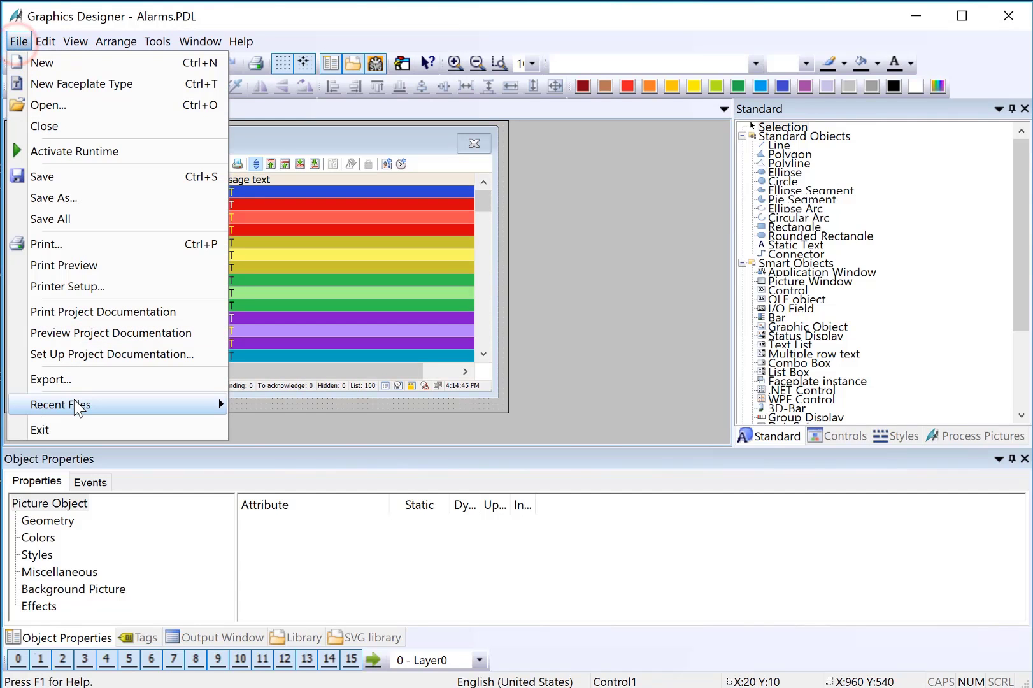
Open Main.PDL and give its alarm banner descending sorting and font size 18
mouse_move(77, 407)
click(414, 421)
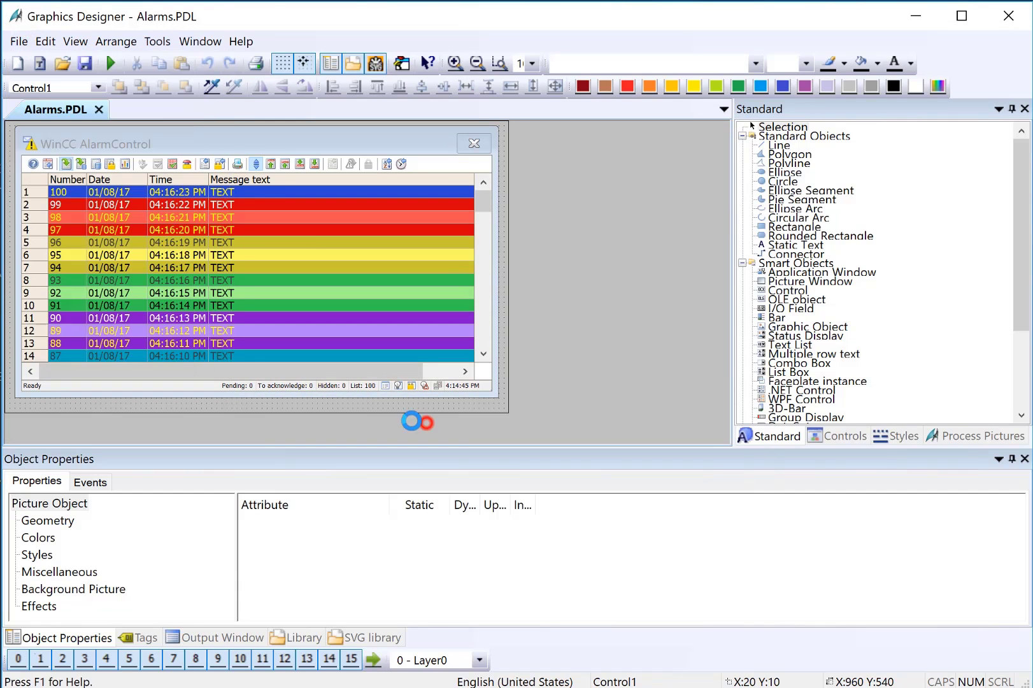
double_click(101, 420)
drag(178, 148, 611, 59)
click(773, 320)
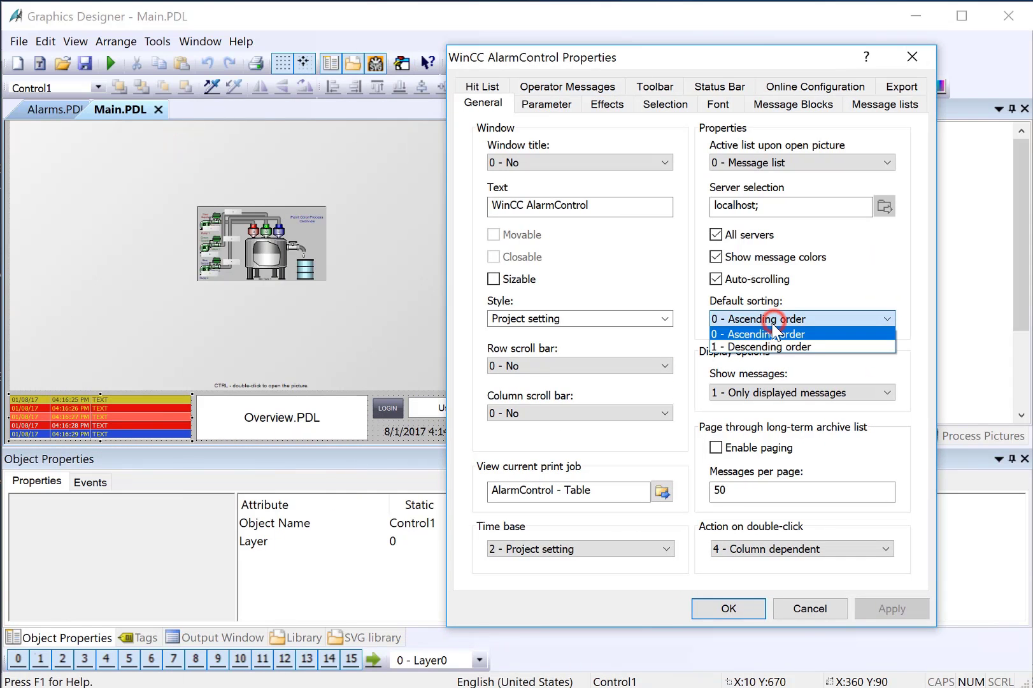
click(767, 346)
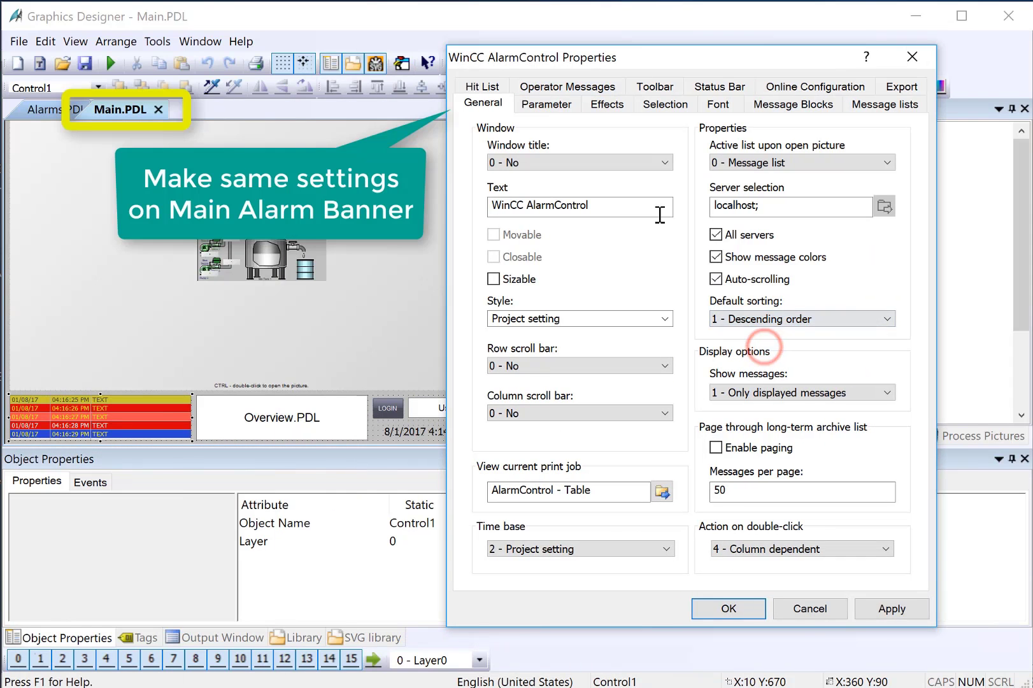
click(717, 103)
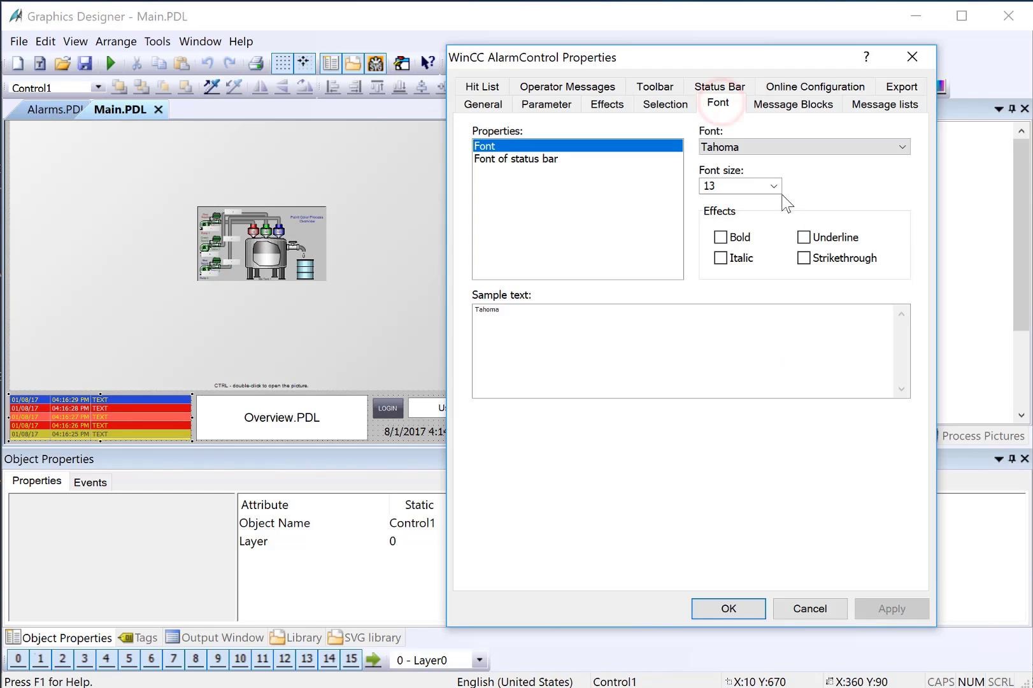
click(774, 187)
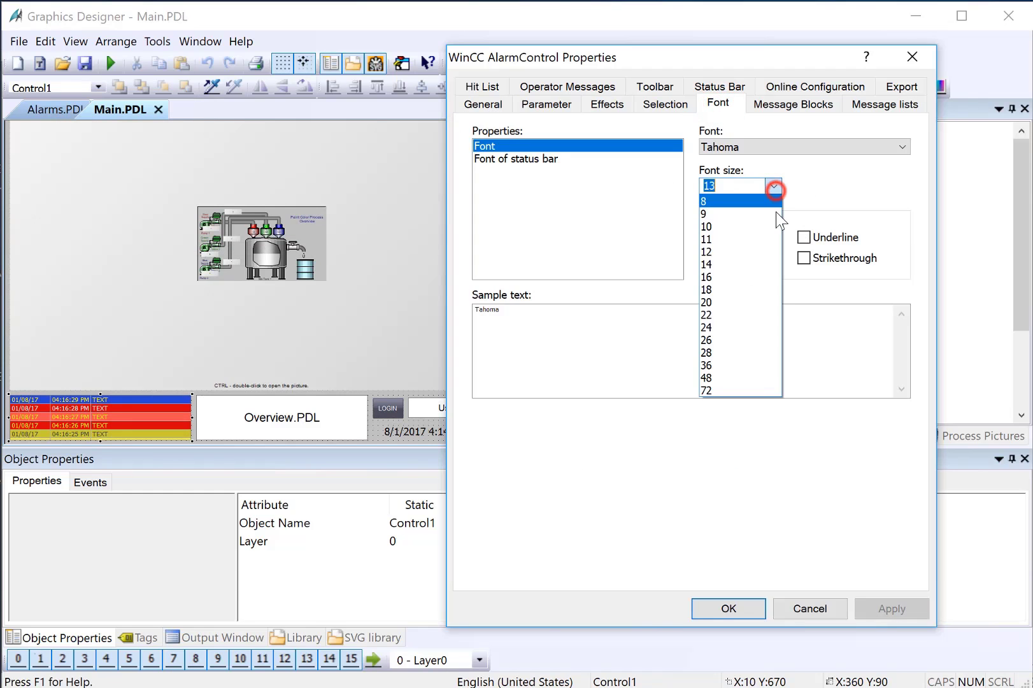
click(728, 289)
click(876, 610)
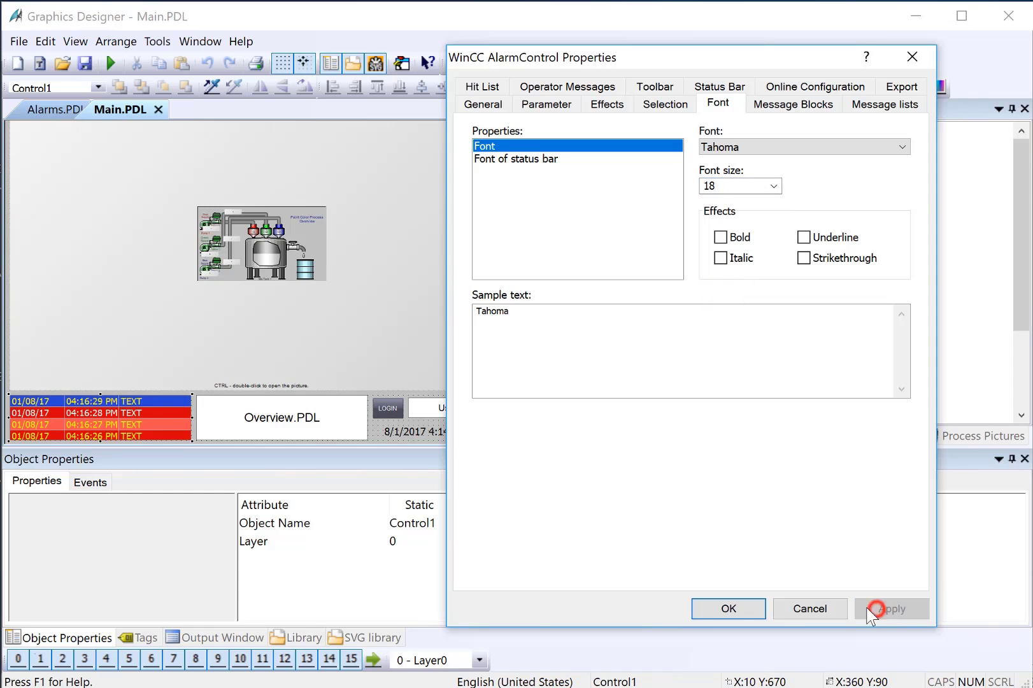
click(728, 608)
Narrow the Overview.PDL box, widen the alarm banner, and save Main.PDL
click(199, 419)
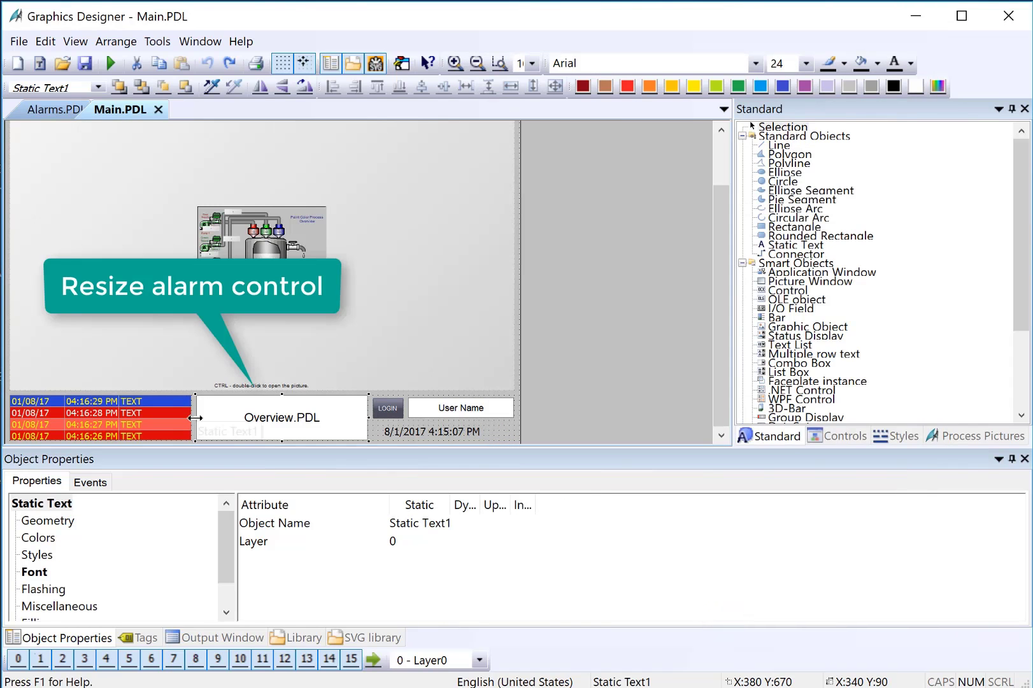
drag(196, 417, 261, 418)
click(158, 415)
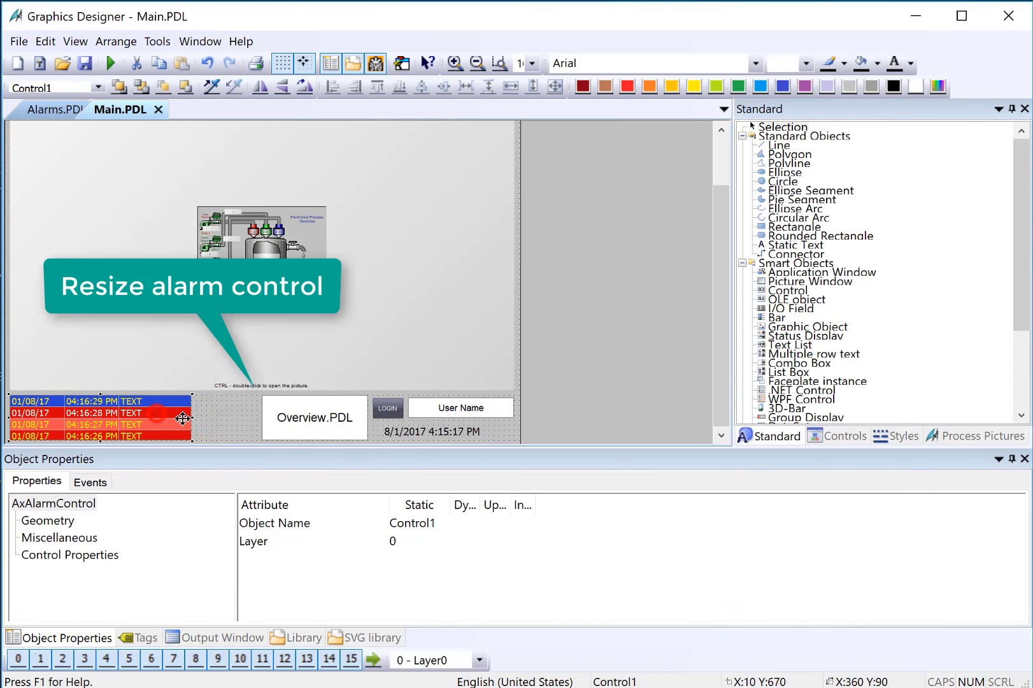
drag(192, 417, 258, 421)
click(286, 418)
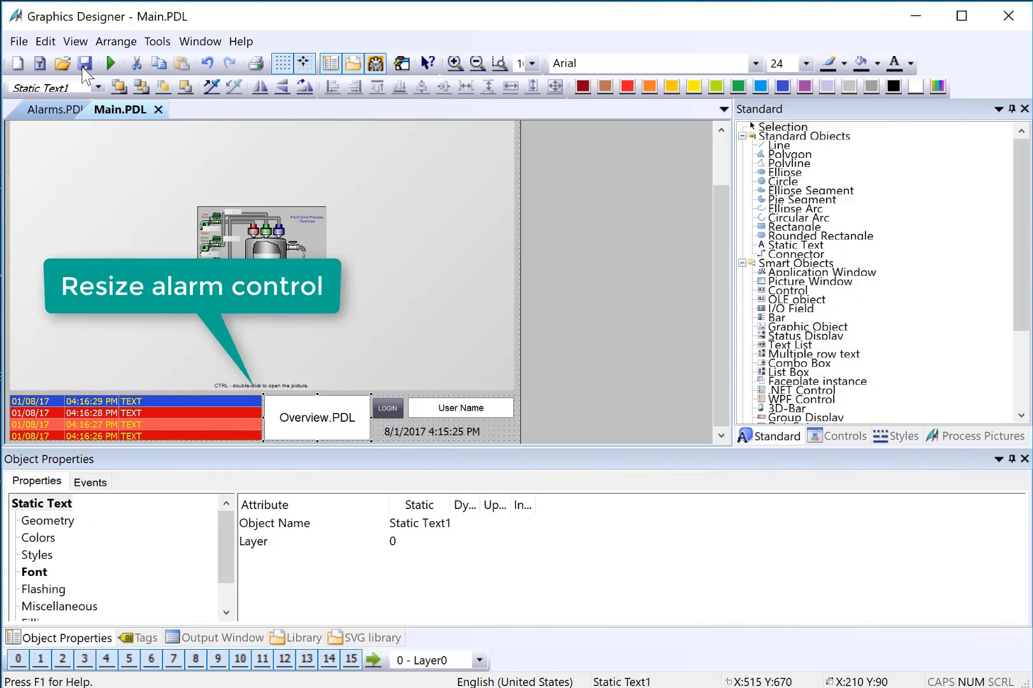
click(85, 62)
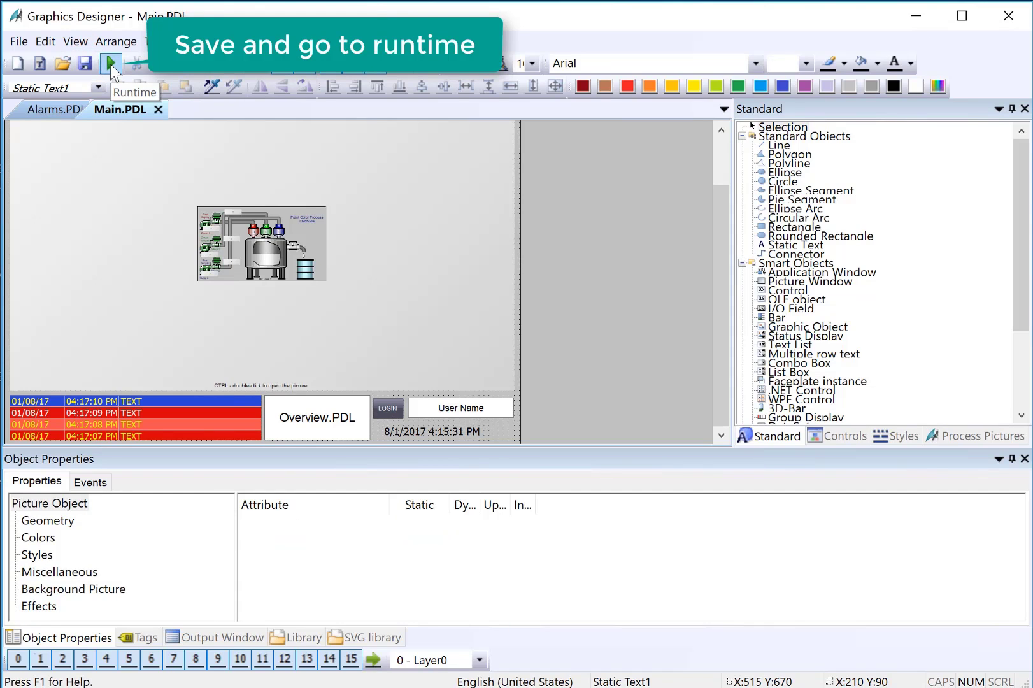
Start runtime, then trigger and reset a Red Valve failure alarm
click(111, 64)
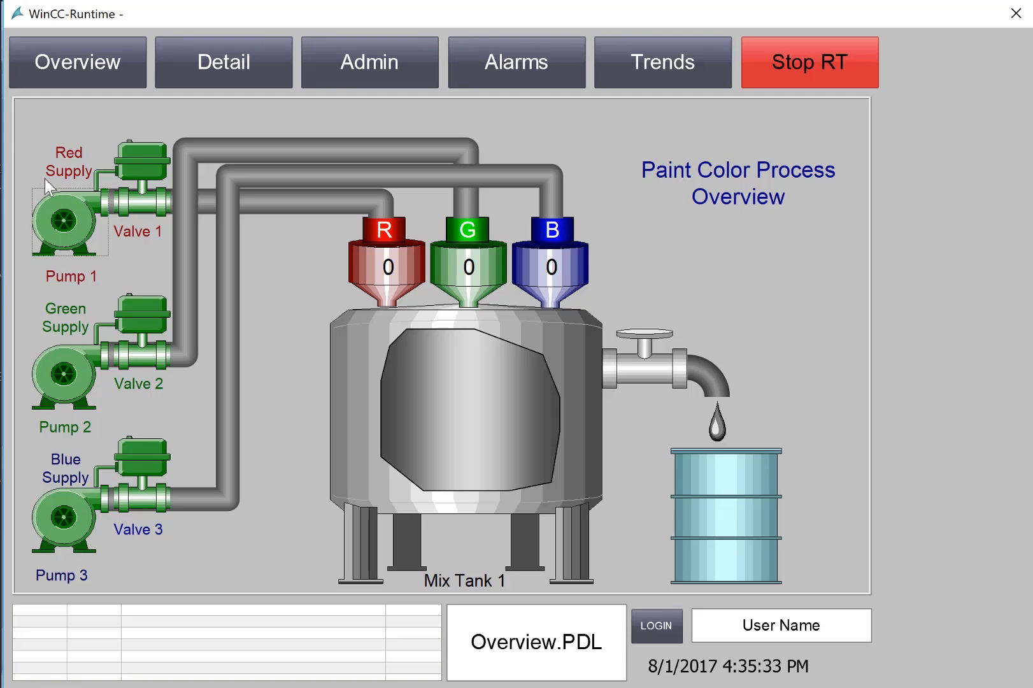
click(139, 160)
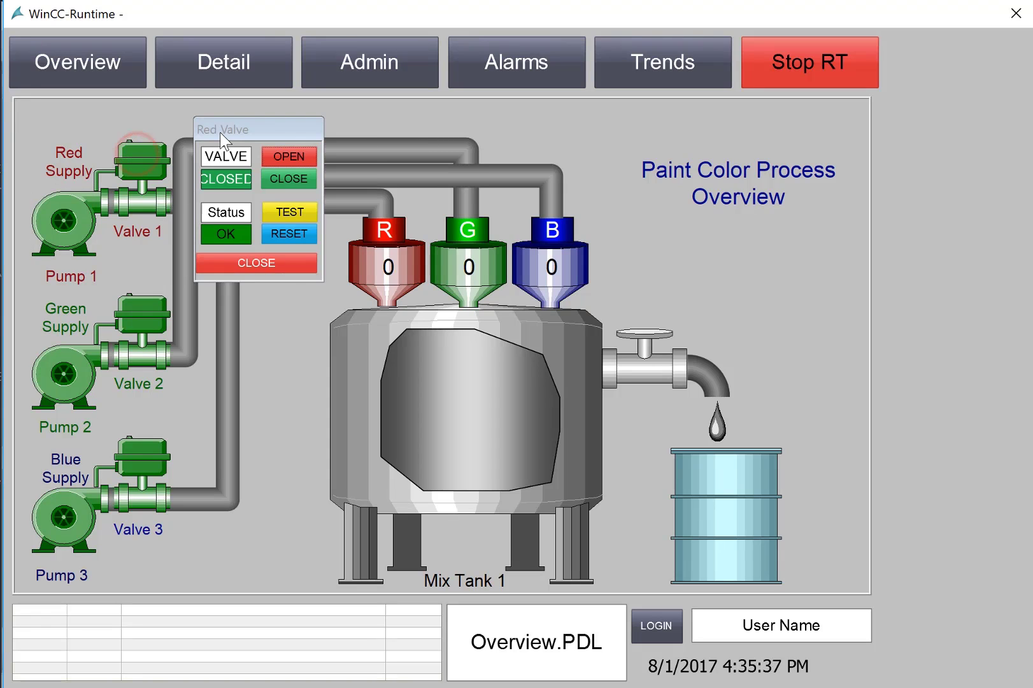
drag(234, 126, 266, 135)
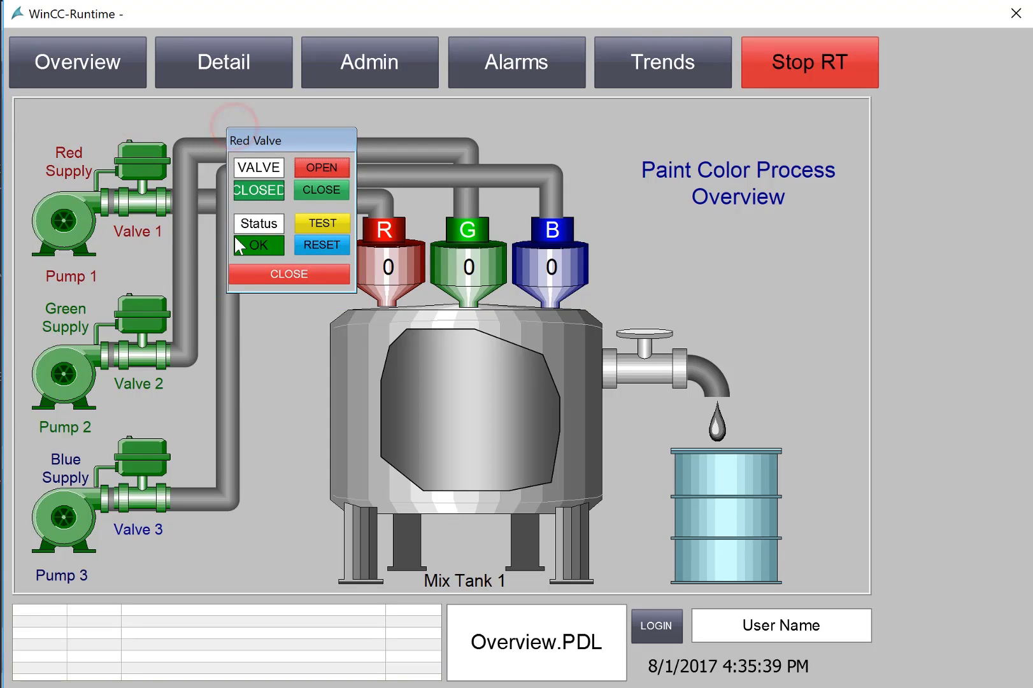
click(311, 223)
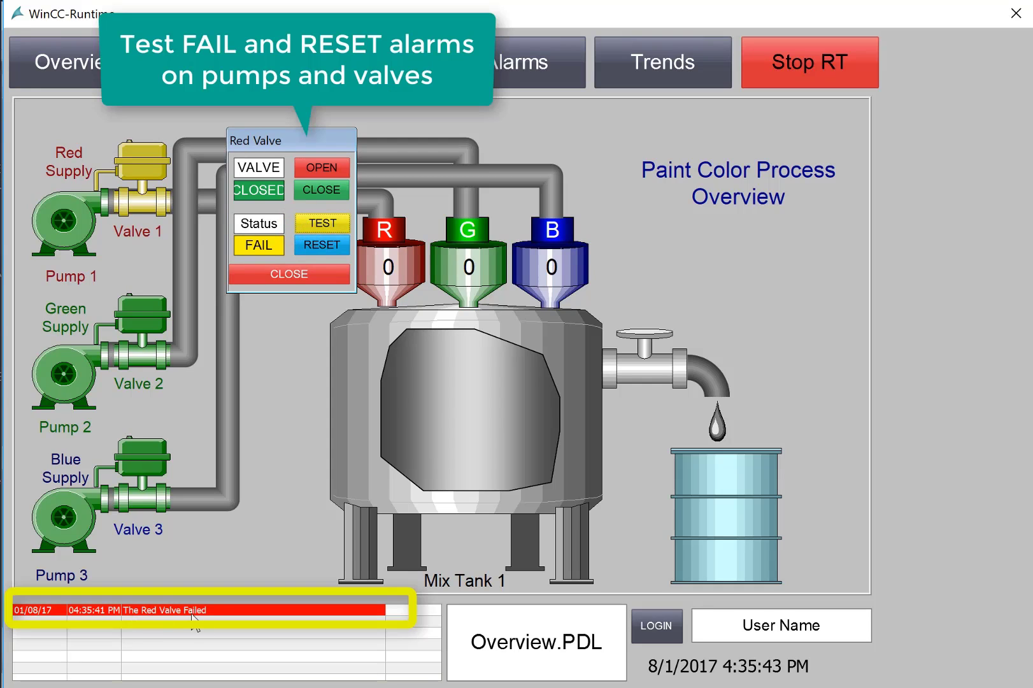
click(304, 246)
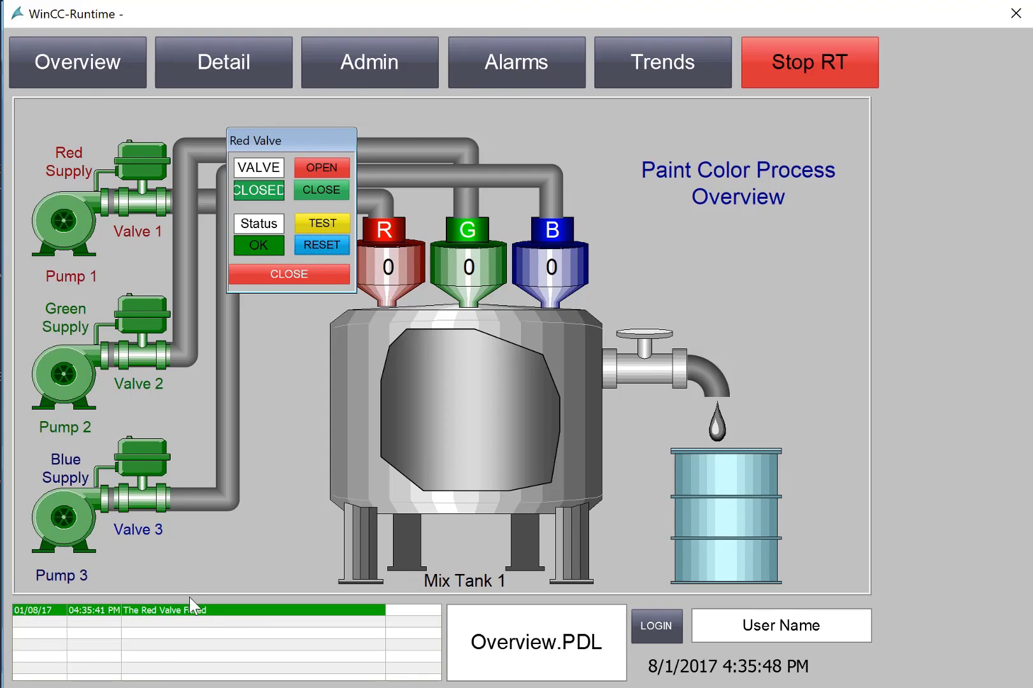
Trigger and reset a Green Pump failure from its faceplate
click(82, 395)
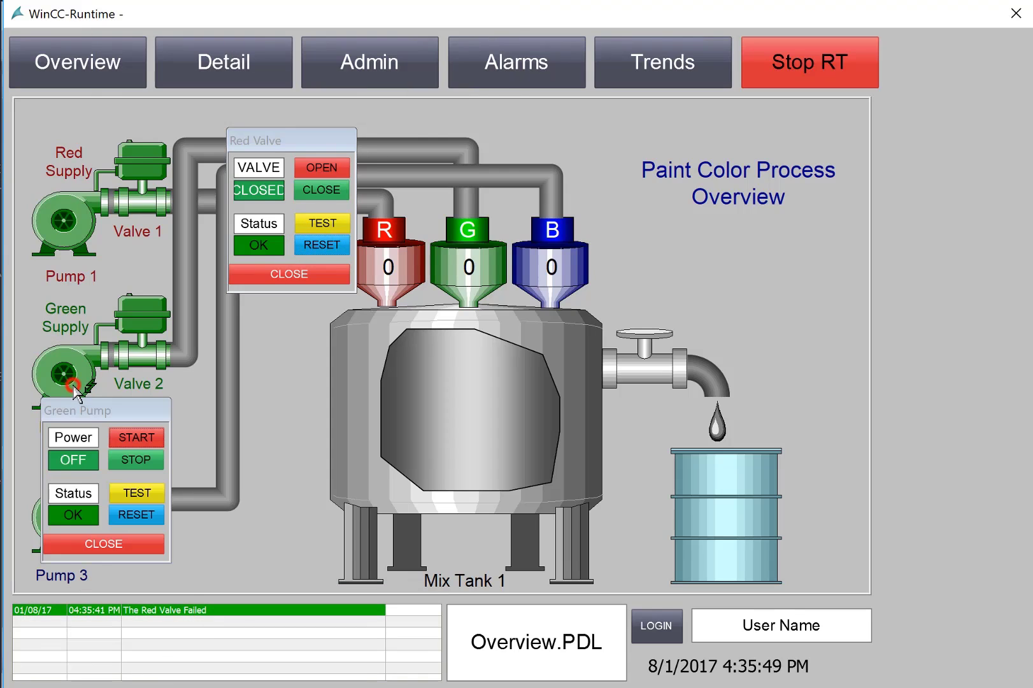
click(132, 494)
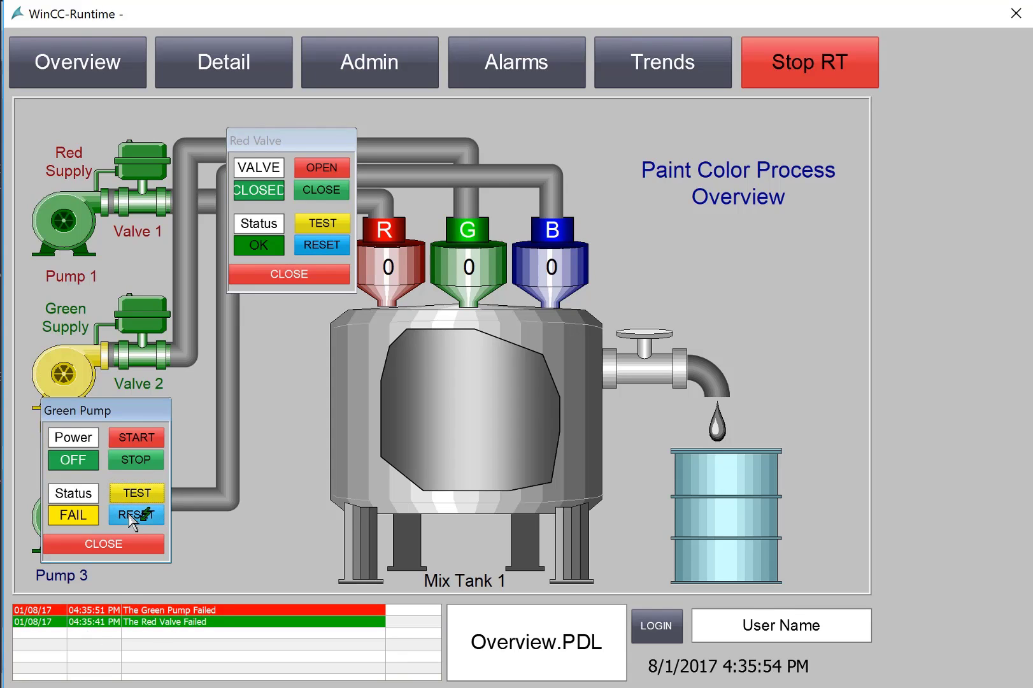
click(129, 515)
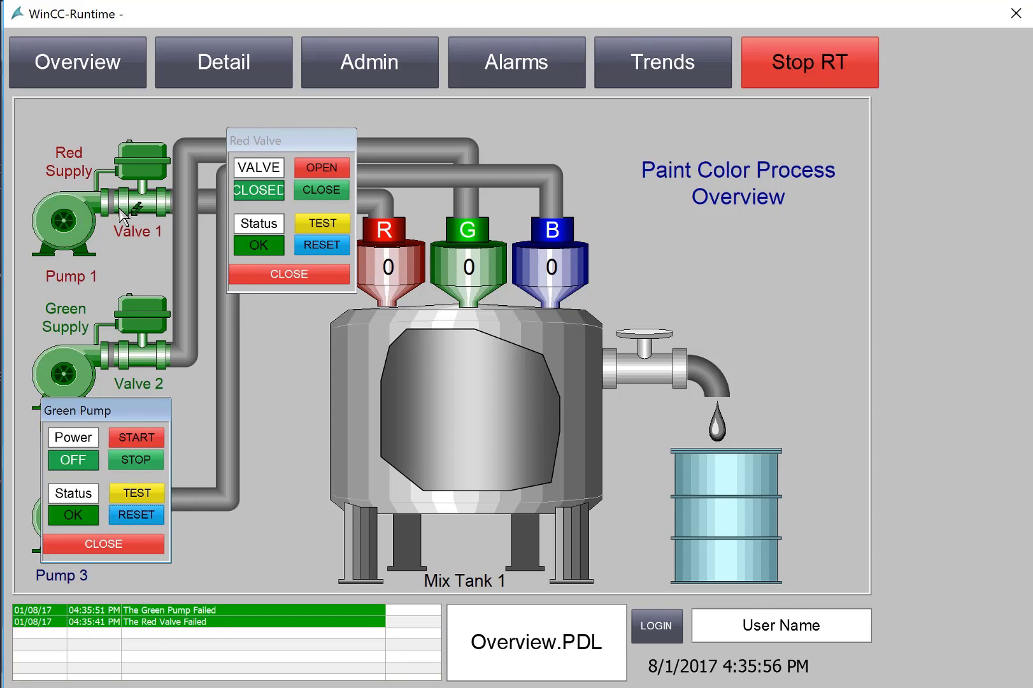
Acknowledge the Green Pump and Red Valve failure alarms, then show the long-term archive list
click(517, 81)
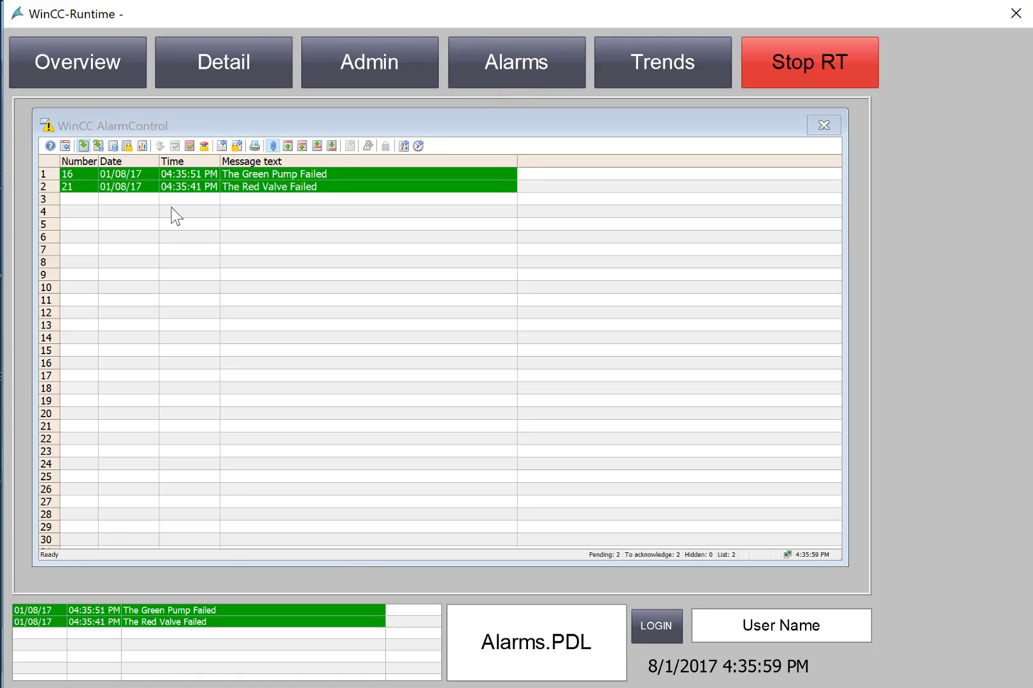
click(149, 174)
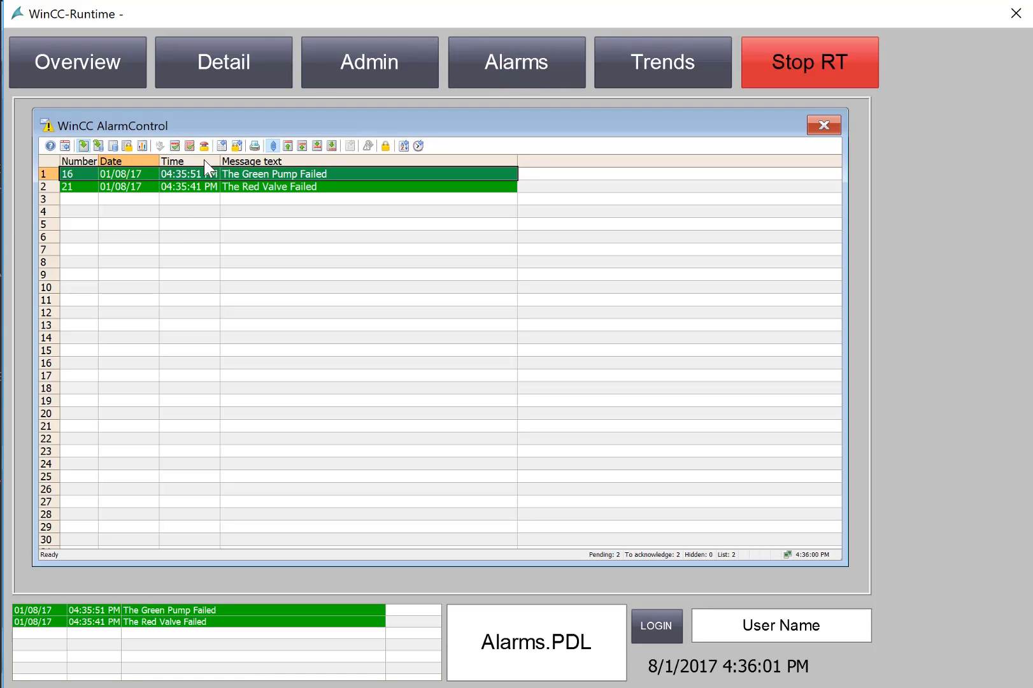
click(175, 146)
click(173, 145)
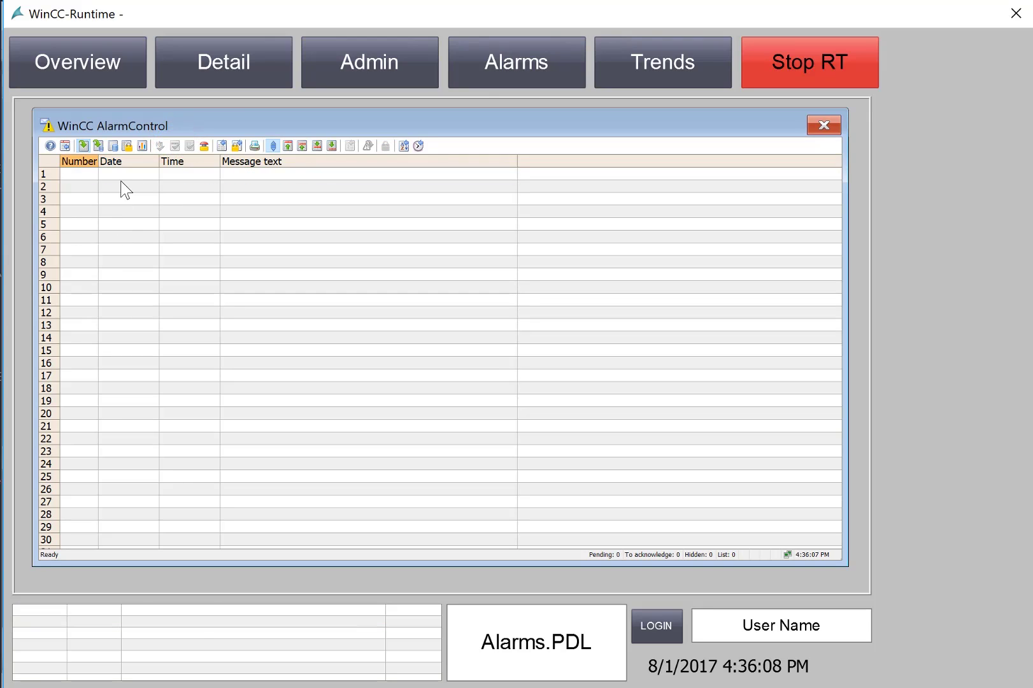
click(115, 147)
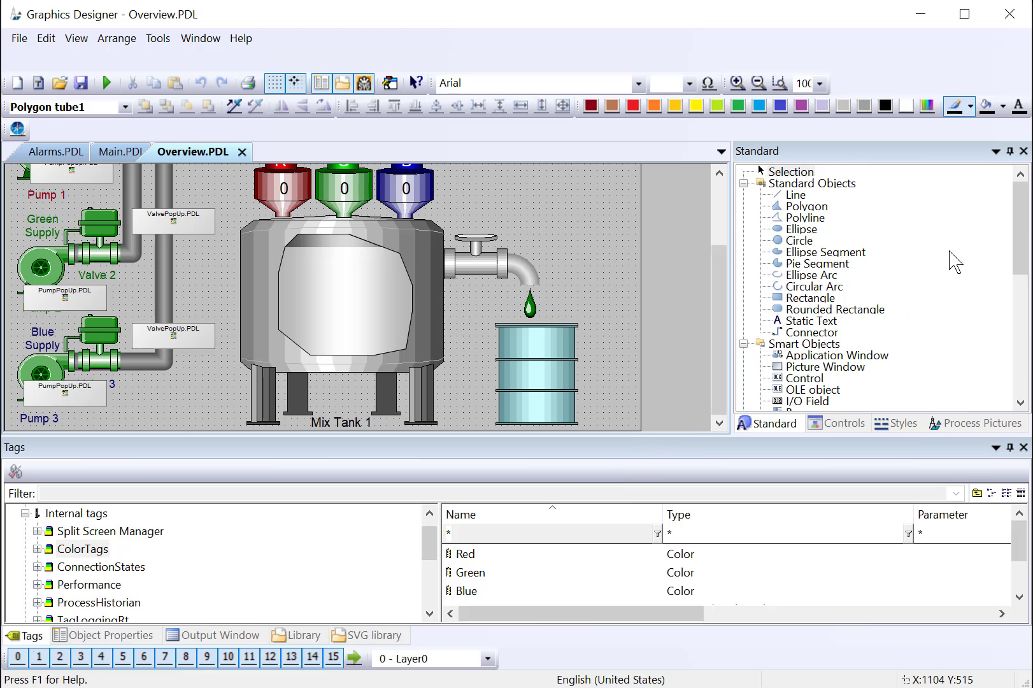
Place a slider bound to Mix_Tank_Level beside the mix tank and shorten it
drag(1022, 258, 1022, 377)
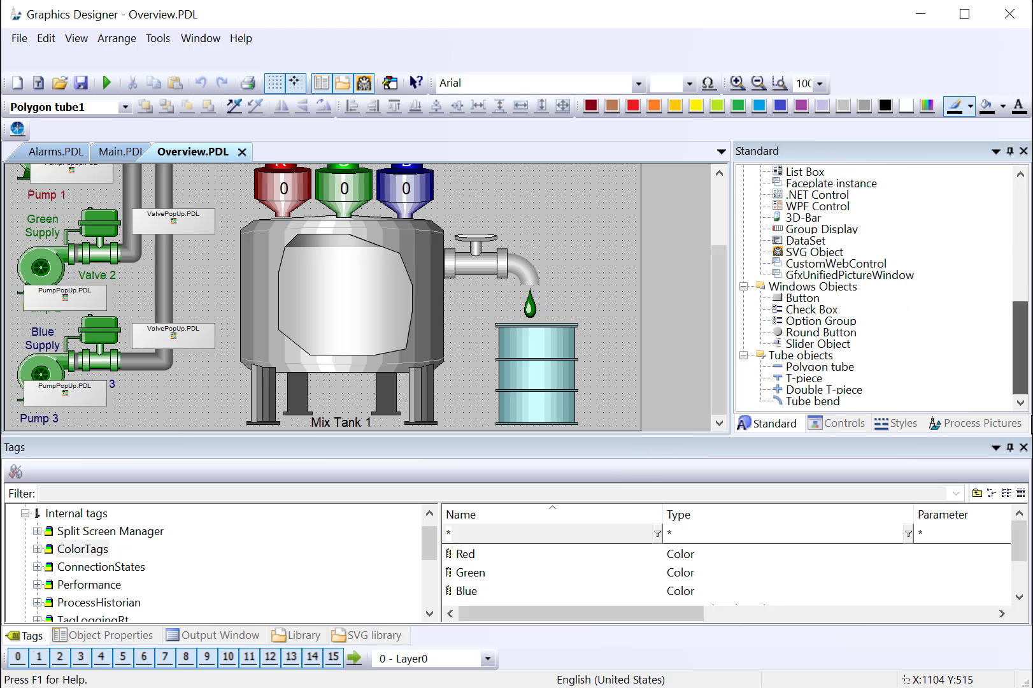
click(818, 344)
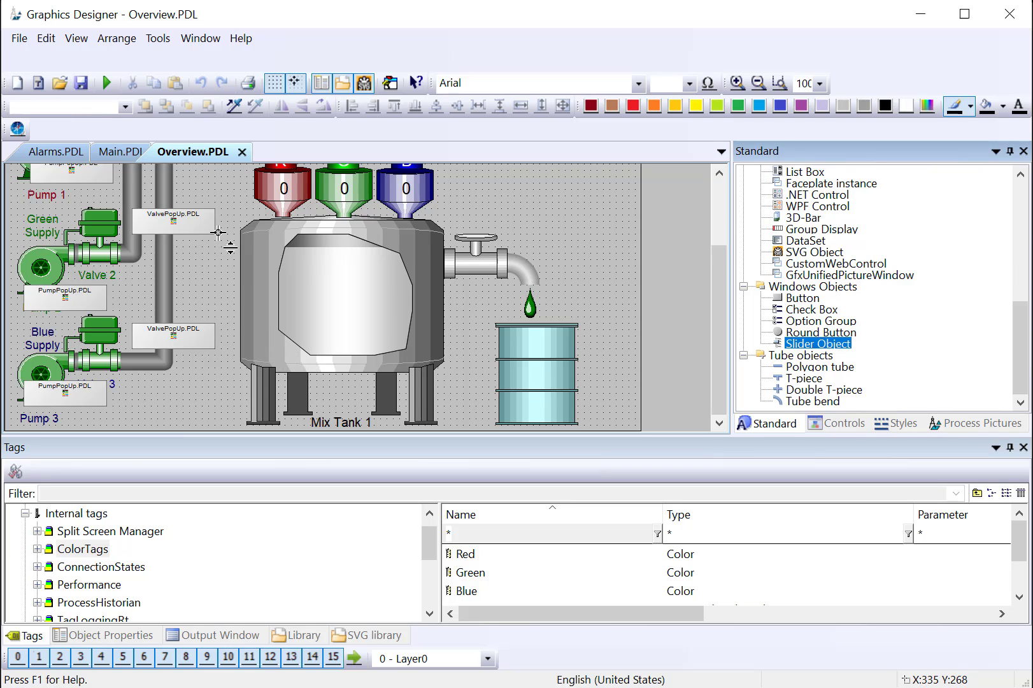
click(218, 232)
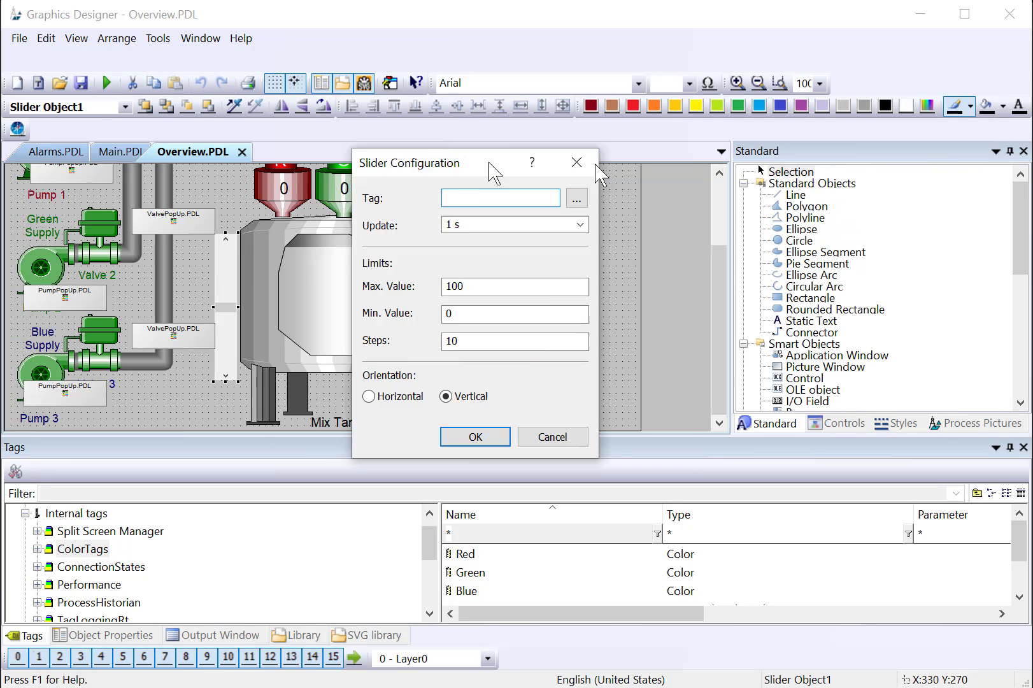
click(682, 201)
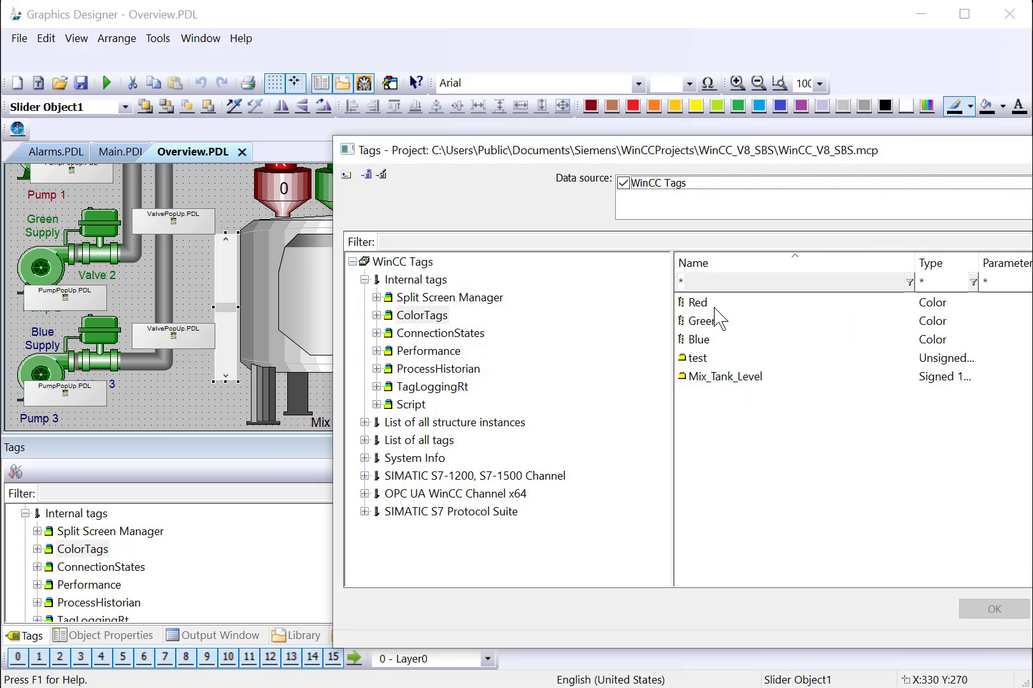
double_click(708, 378)
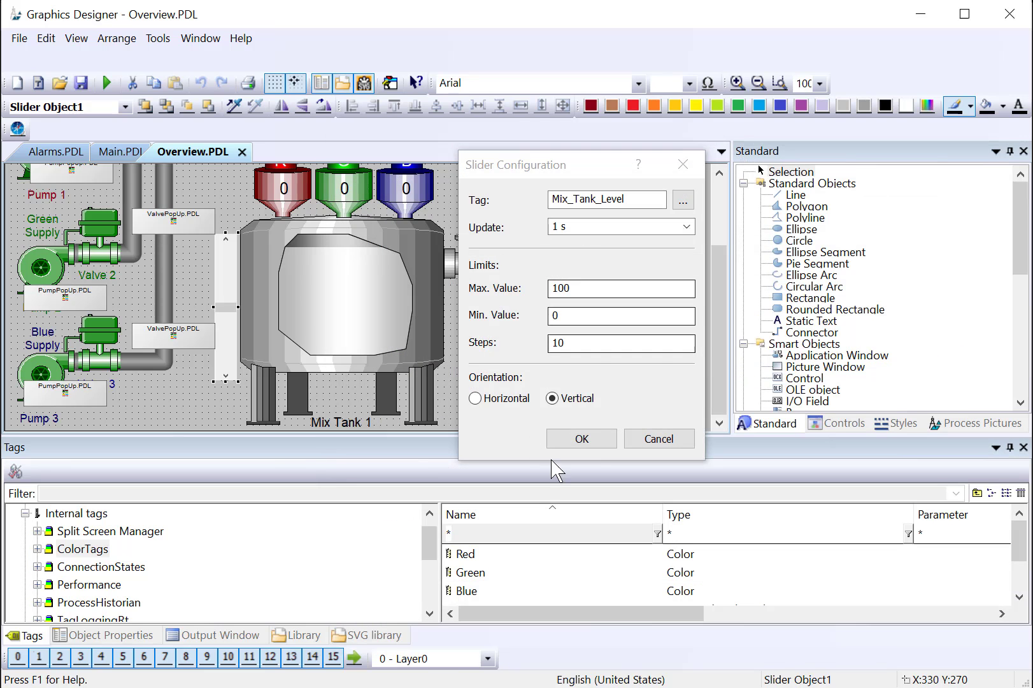
click(579, 439)
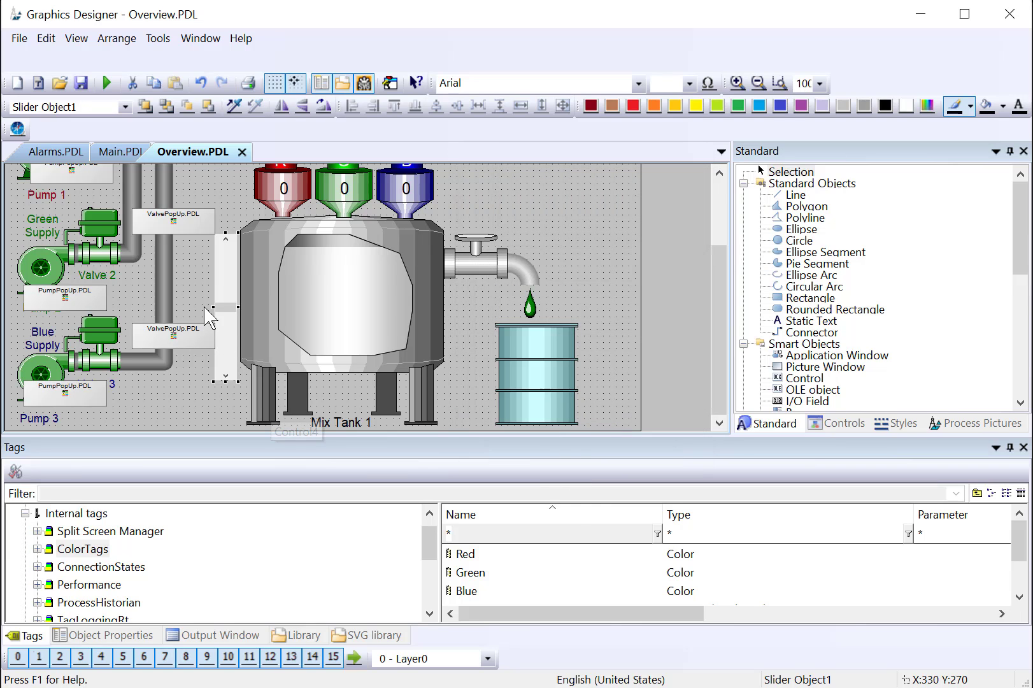
drag(227, 380, 227, 360)
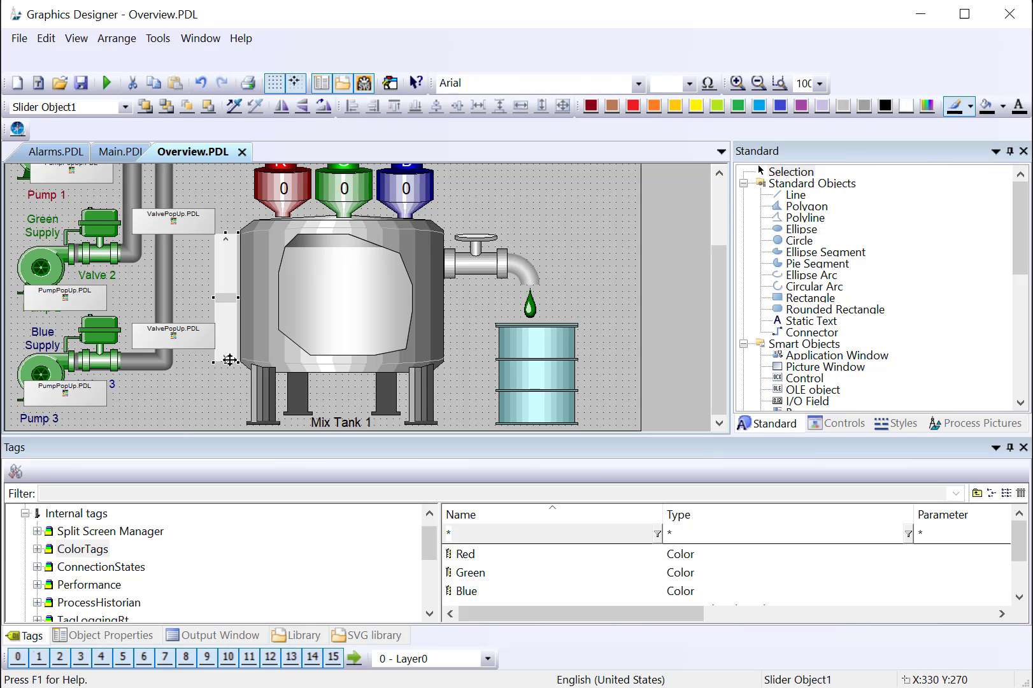
Drag the Mix_Tank_Level tag below the slider to create an I/O field
scroll(521, 598, down, 1)
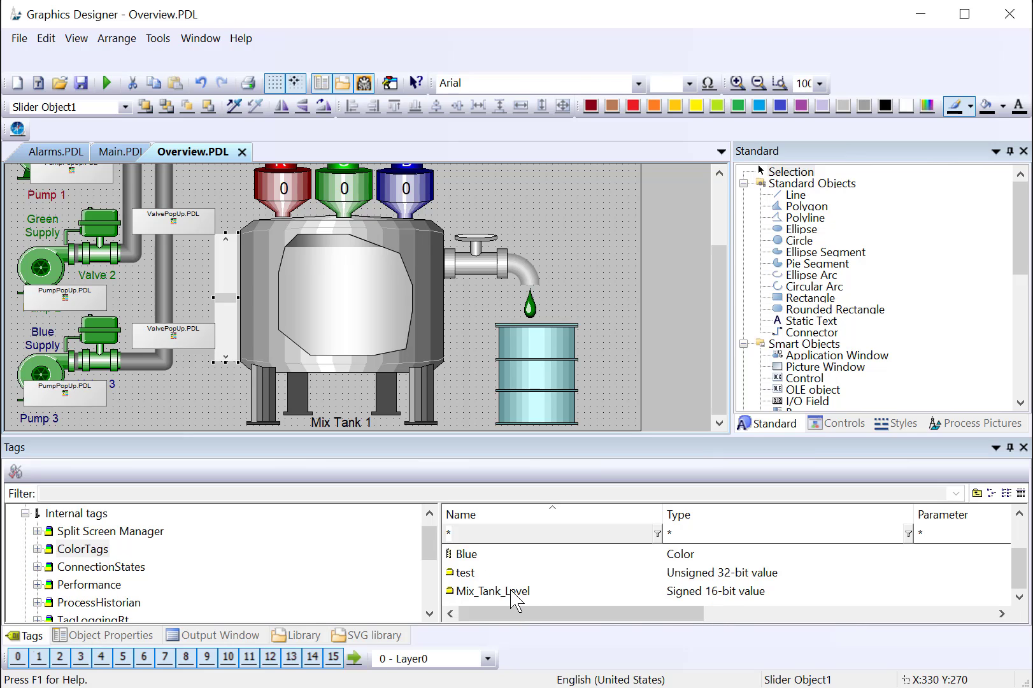
click(511, 591)
drag(477, 598, 193, 377)
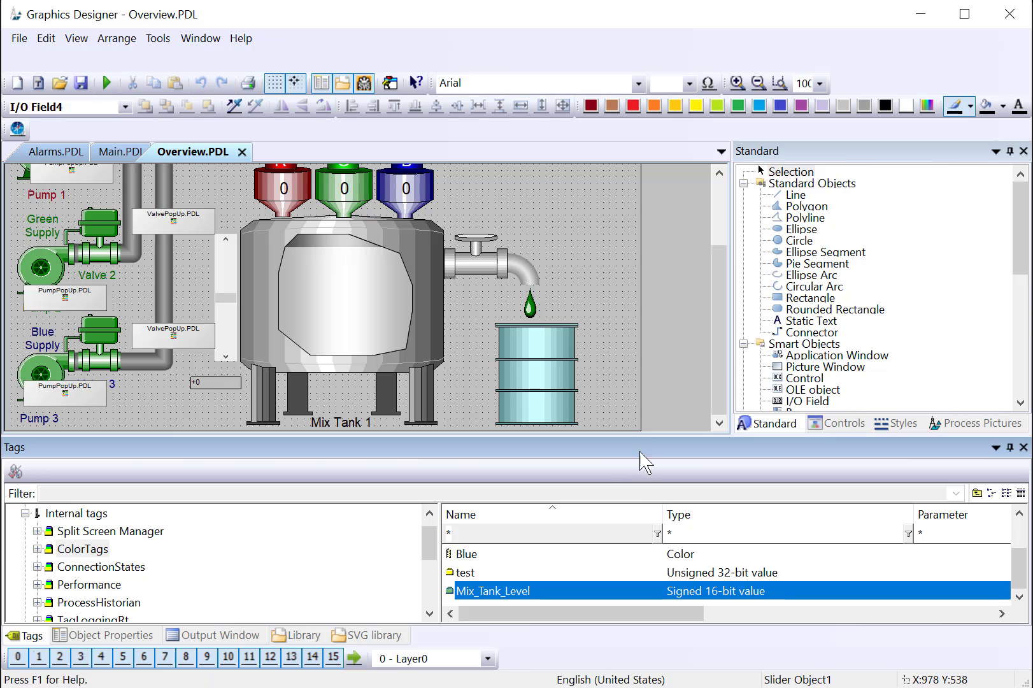
key(alt+Tab)
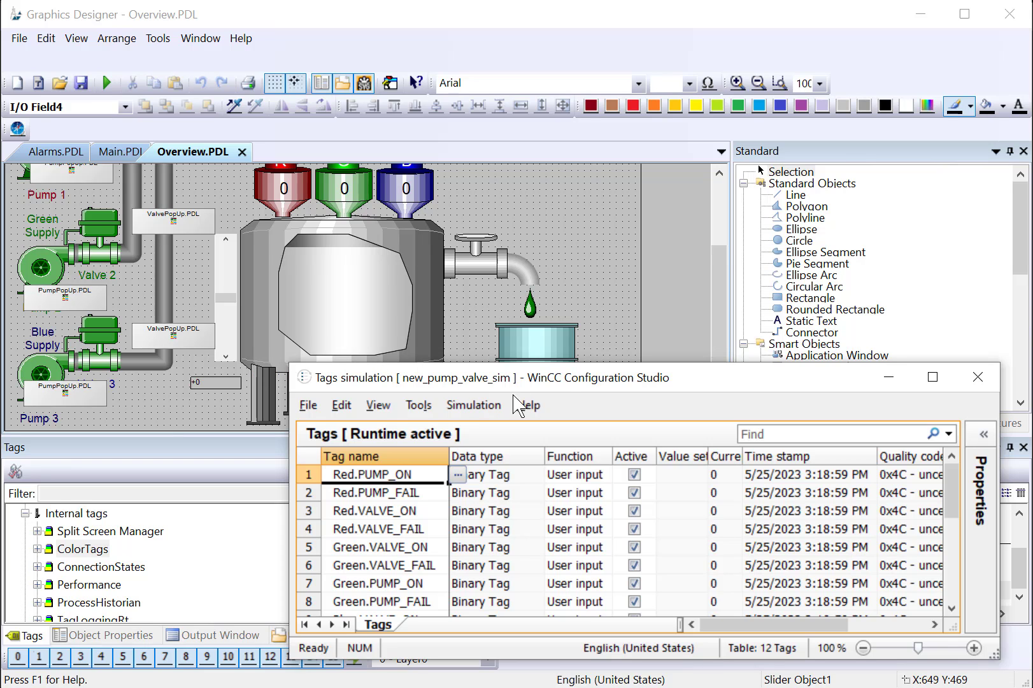
drag(796, 625, 876, 625)
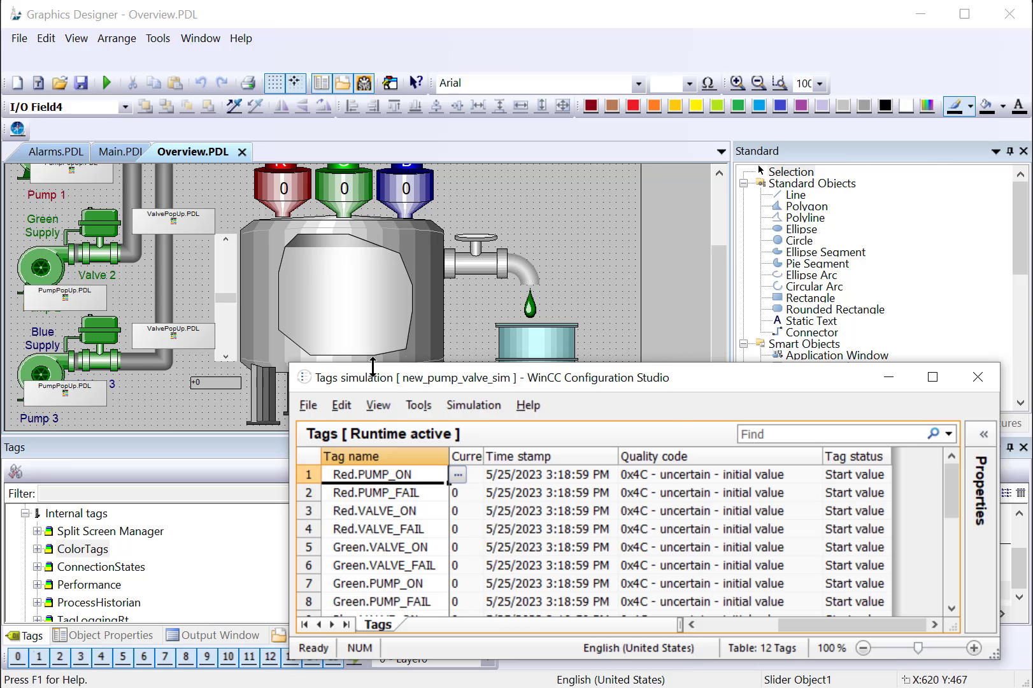
click(977, 379)
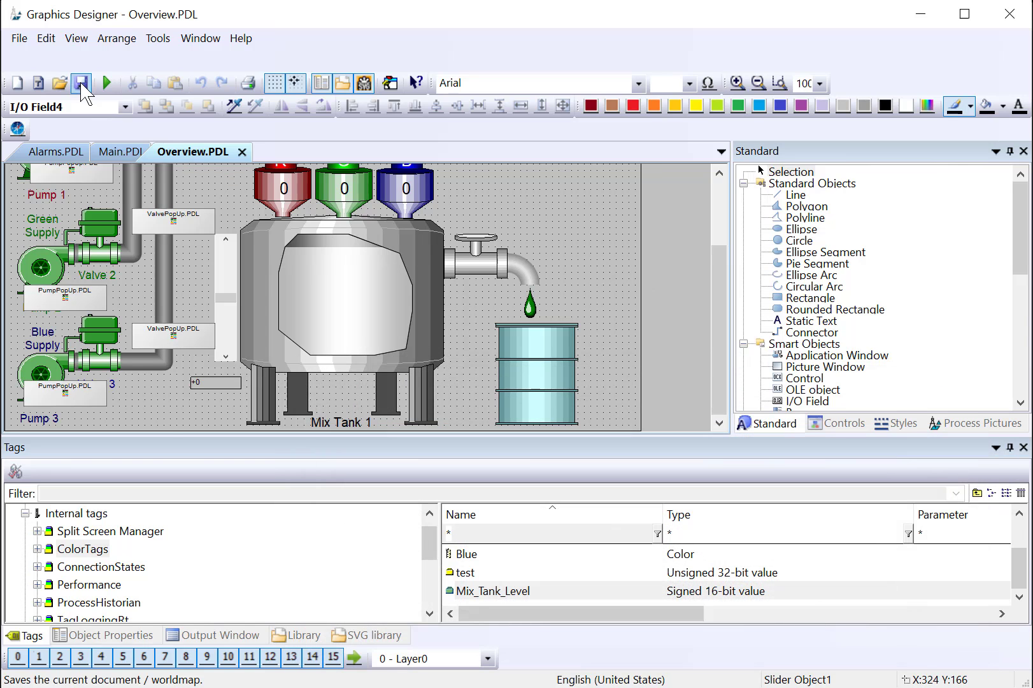
Run Main.PDL in runtime and move the tank level slider to 30, up to 81, then down to 35
click(126, 152)
click(107, 83)
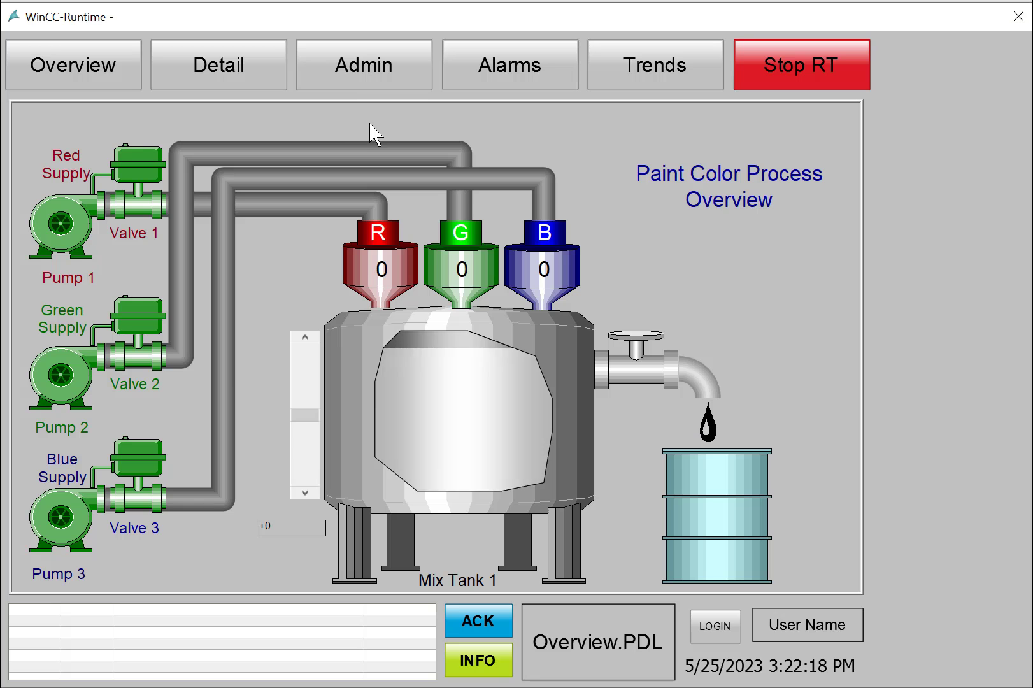
click(307, 390)
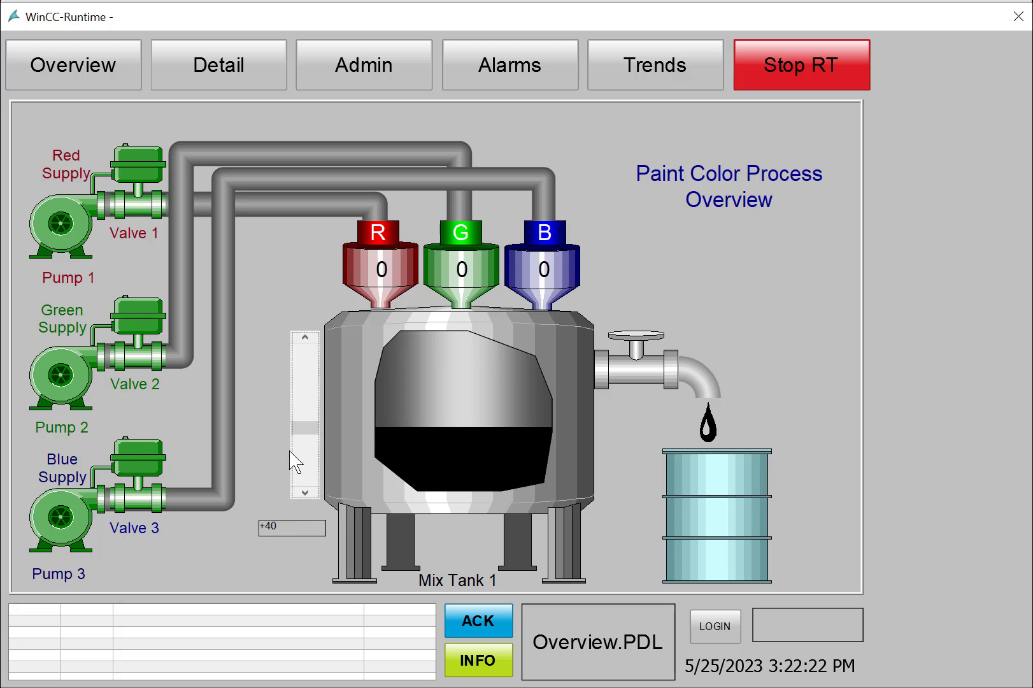
drag(305, 422, 308, 380)
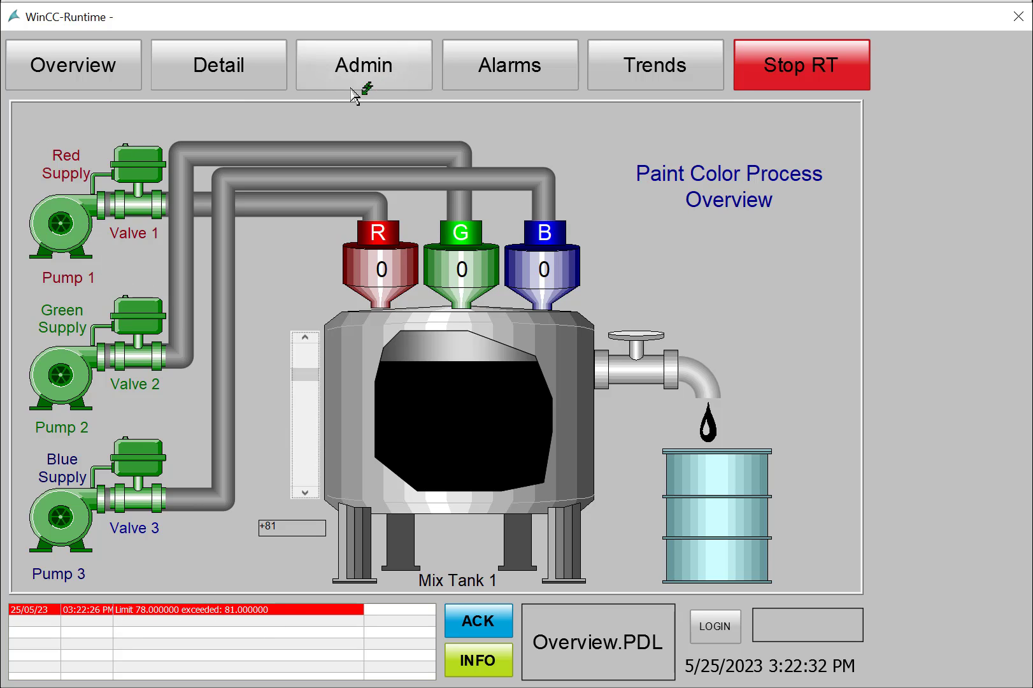
drag(315, 376, 307, 438)
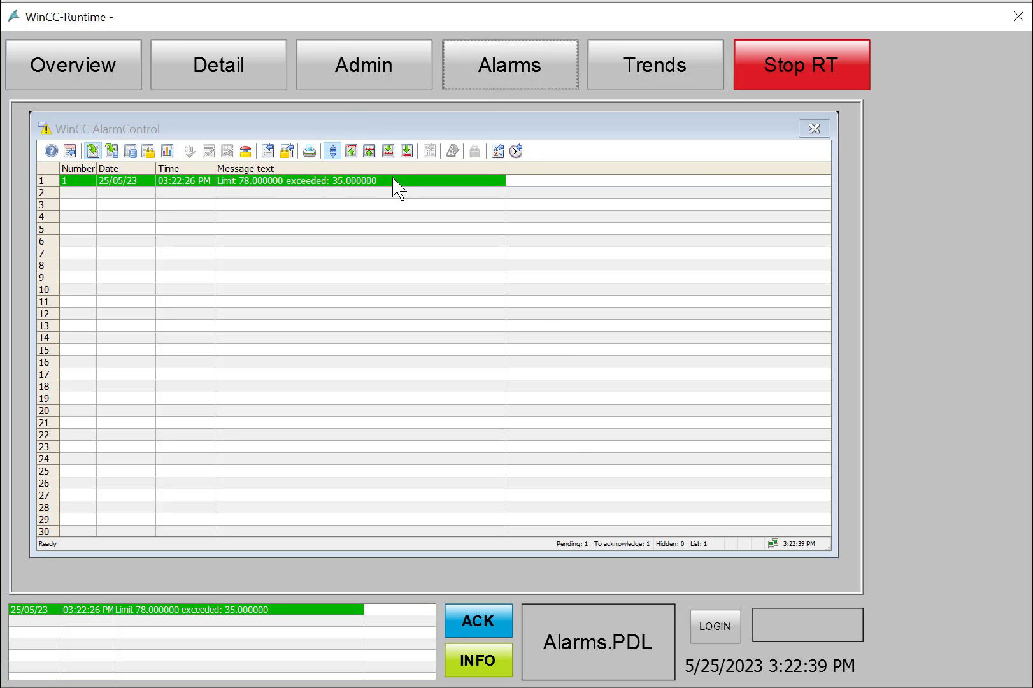
Acknowledge the Mix_Tank_Level limit alarm and display the 25-message long-term archive list
click(398, 183)
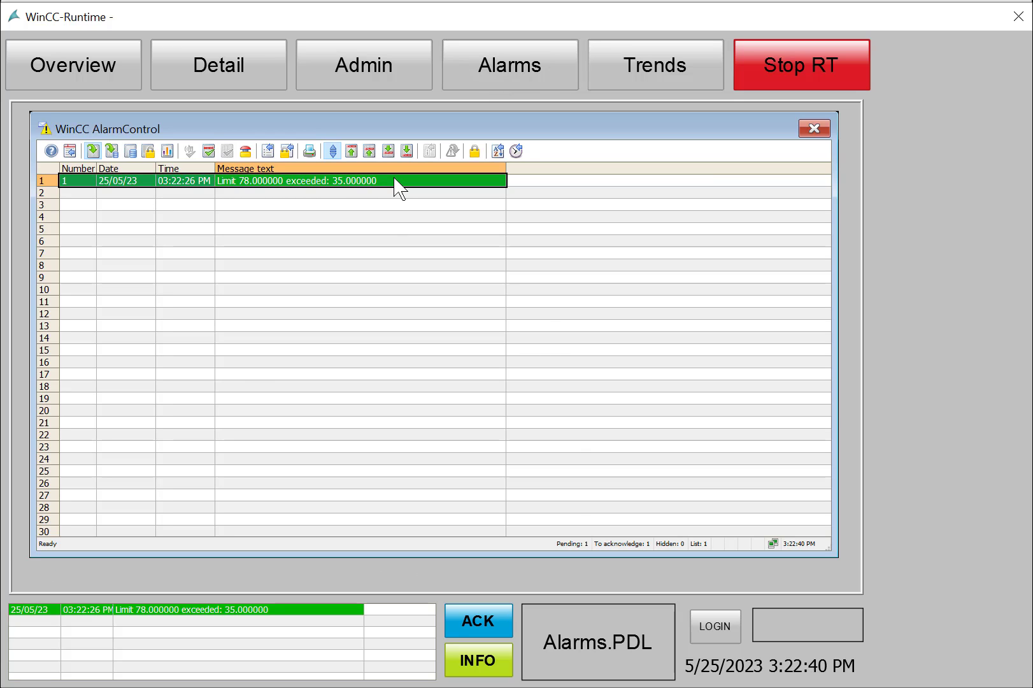
click(209, 152)
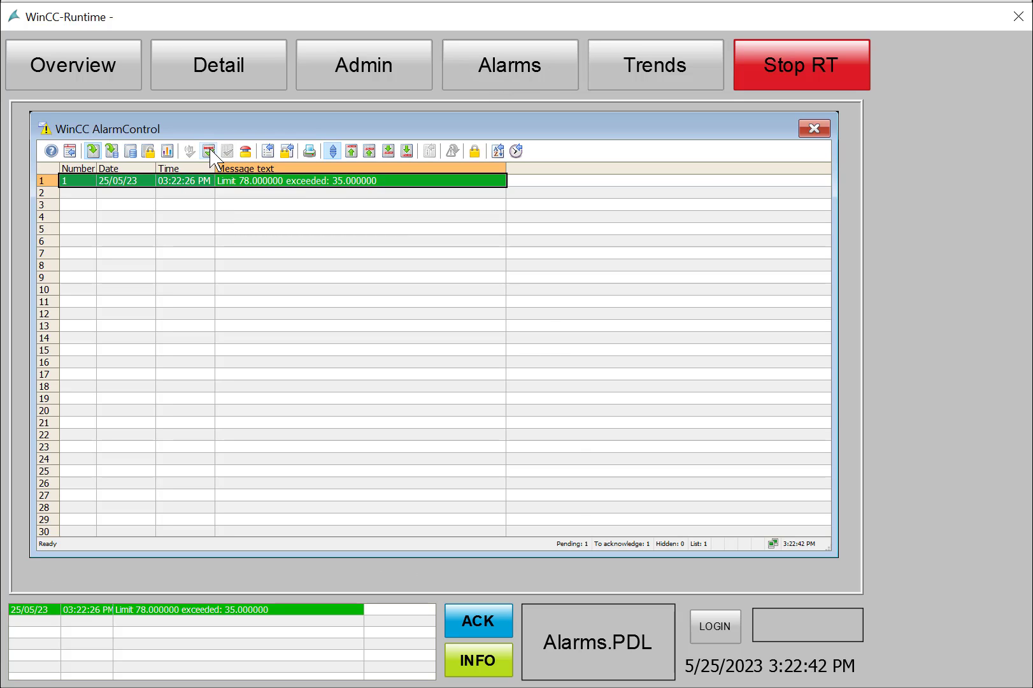
click(112, 153)
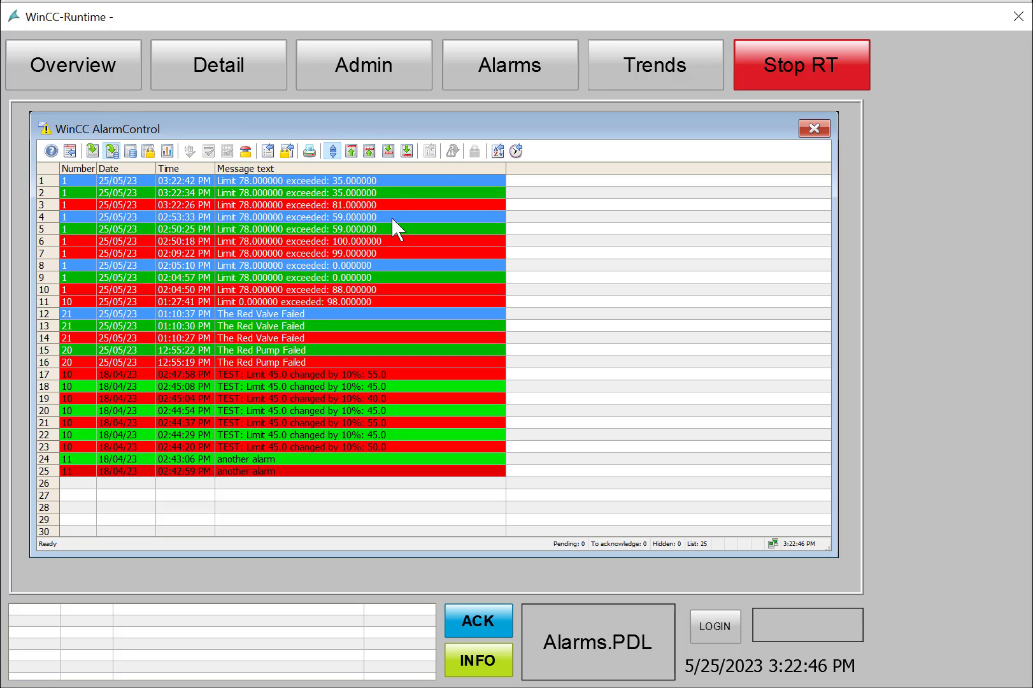